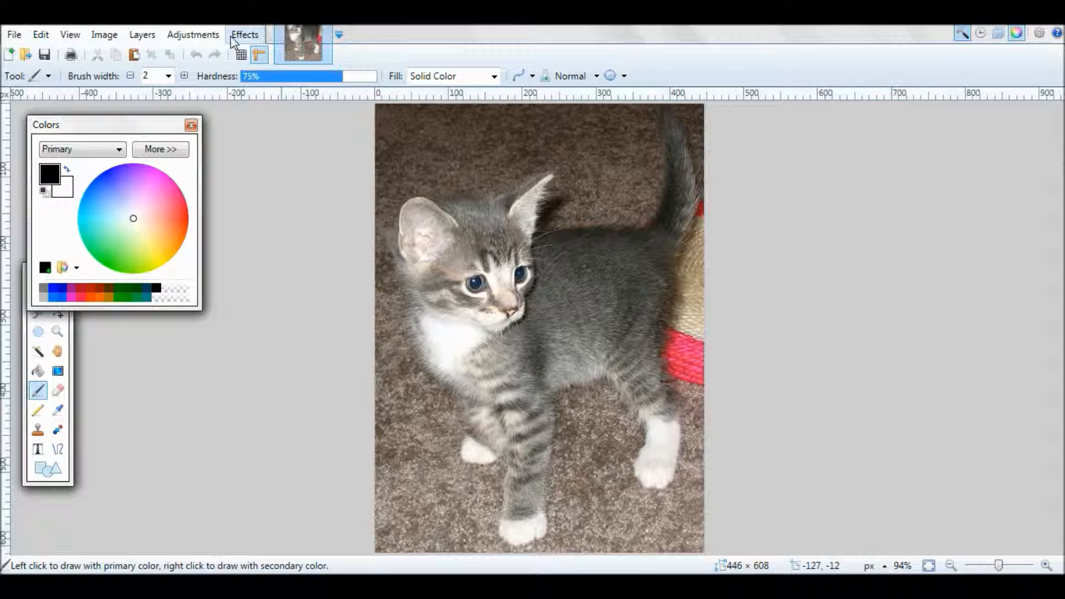
Step: Open the DH ShapeMaker effect on the kitten photo and raise its image tracing opacity slightly
click(245, 35)
mouse_move(329, 36)
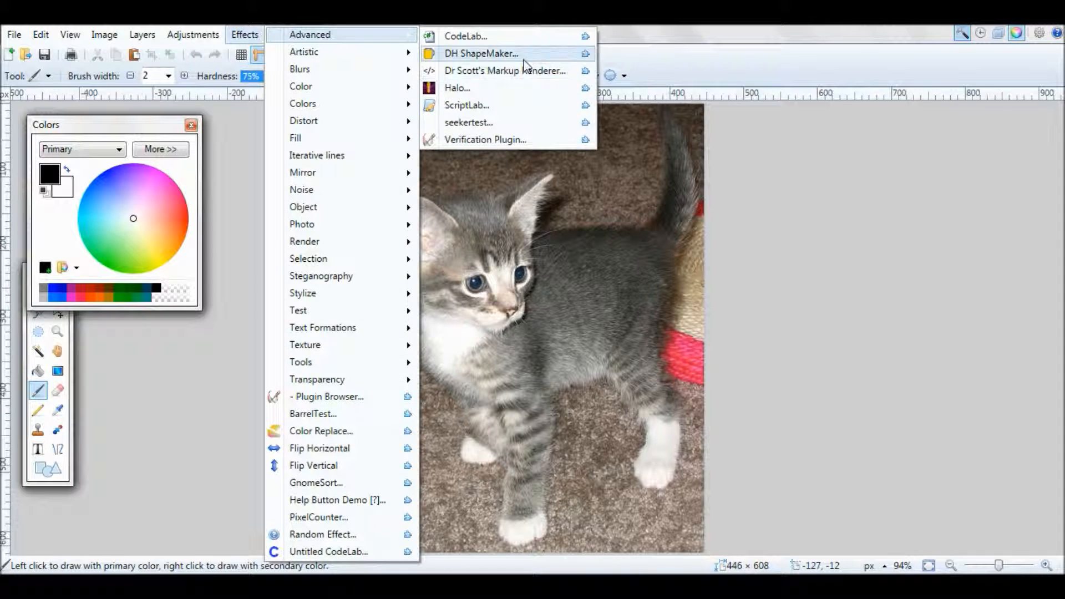
click(481, 53)
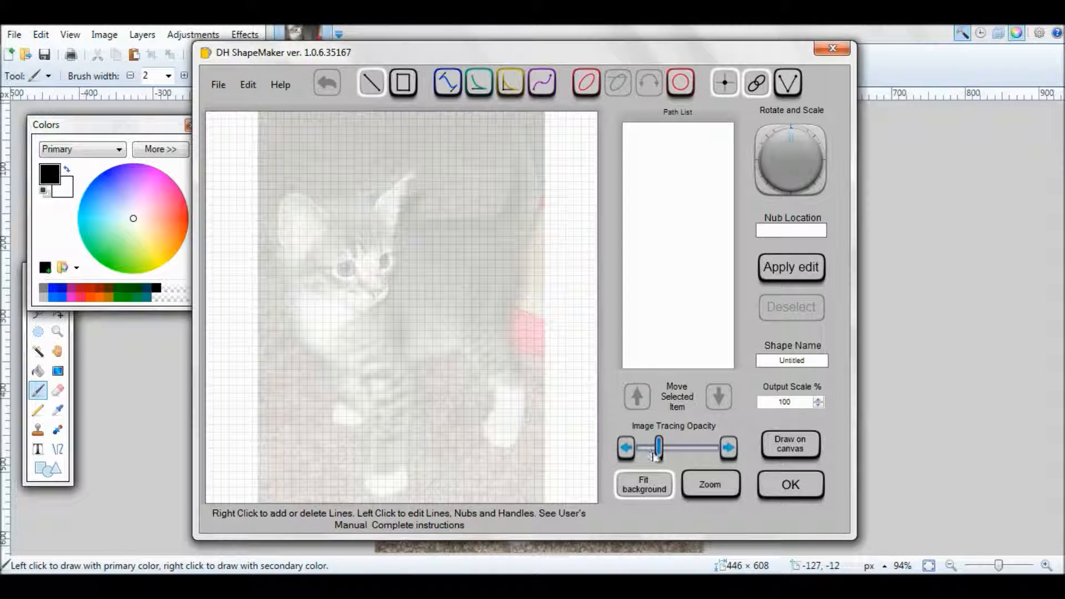
mouse_move(659, 451)
mouse_down()
mouse_move(707, 460)
mouse_move(676, 461)
mouse_up()
Step: Turn off background fitting and briefly check the photo zoomed in
click(652, 491)
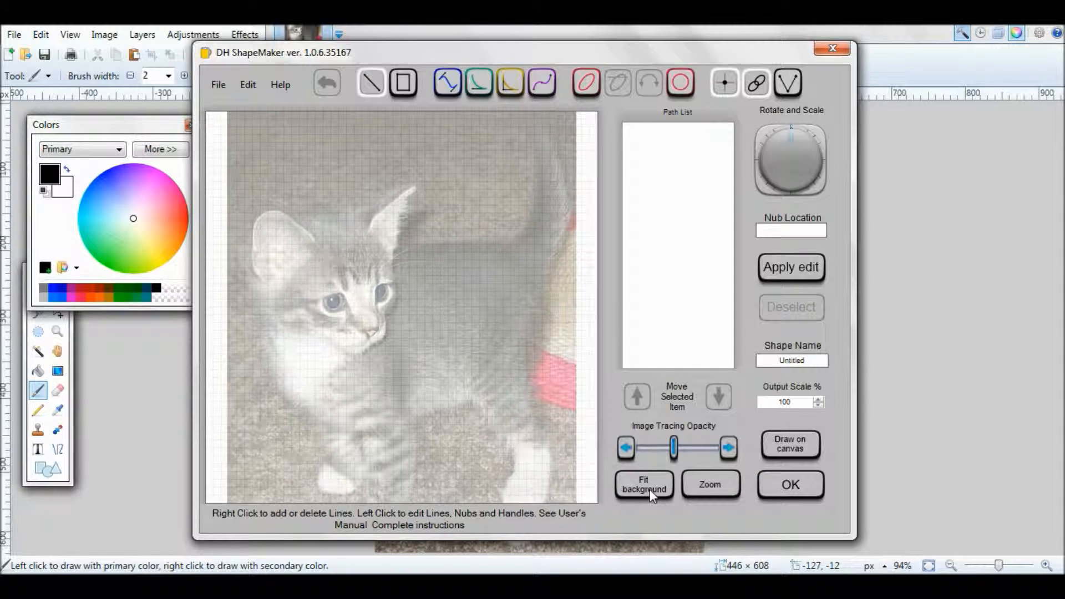
click(712, 486)
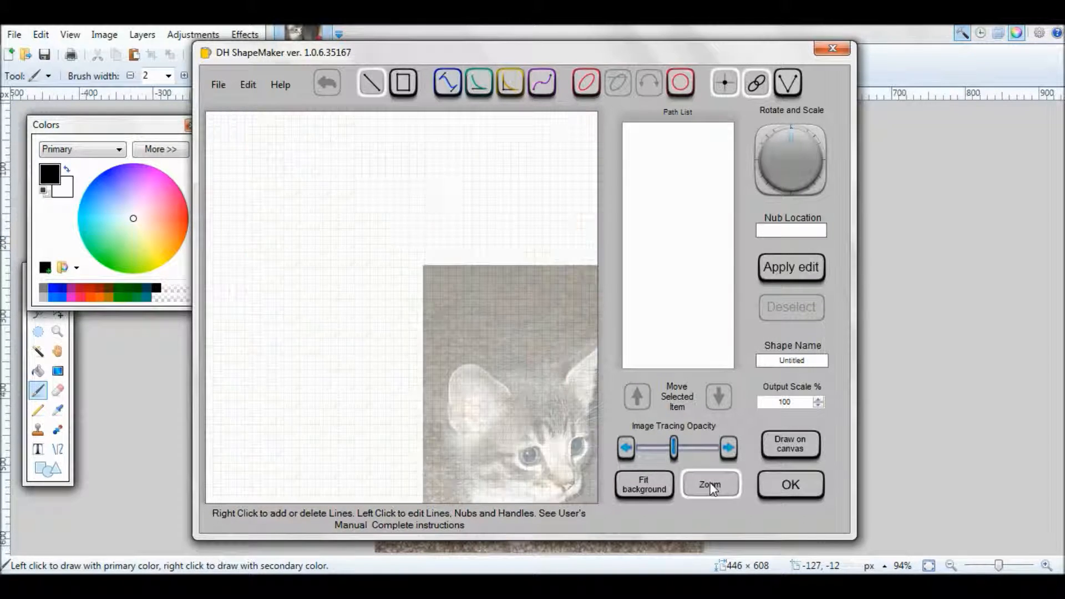
click(712, 486)
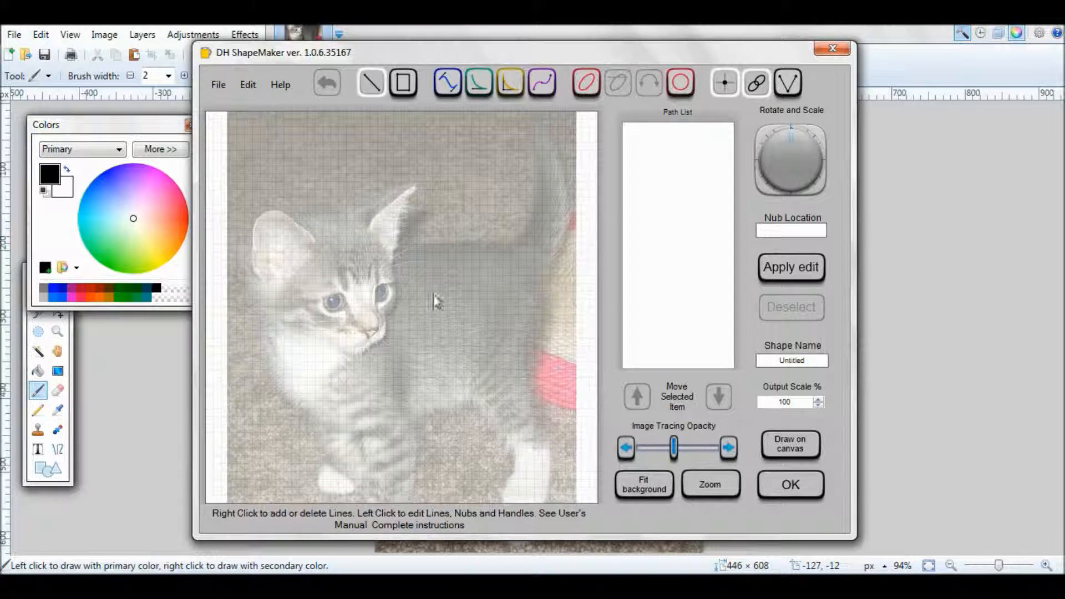
Step: Sketch three joined straight test lines across the kitten's head
right_click(315, 229)
right_click(354, 283)
right_click(299, 221)
right_click(370, 213)
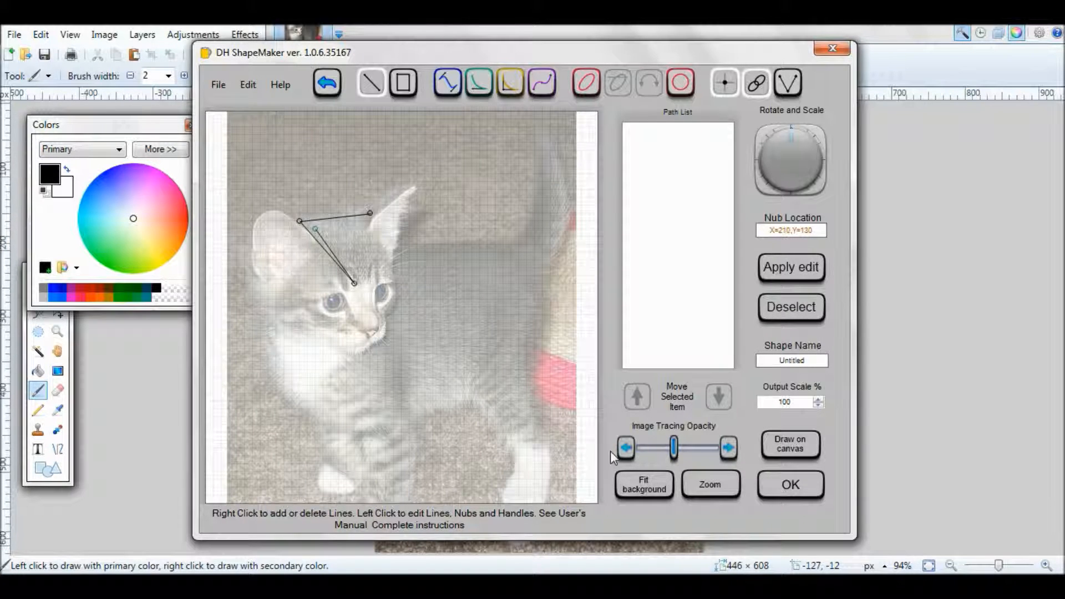
Step: Compare the test lines with the photo at different zoom levels, with background fitting turned back on
click(715, 485)
click(714, 485)
click(714, 485)
click(714, 485)
click(650, 485)
click(706, 487)
click(705, 488)
click(705, 488)
click(705, 487)
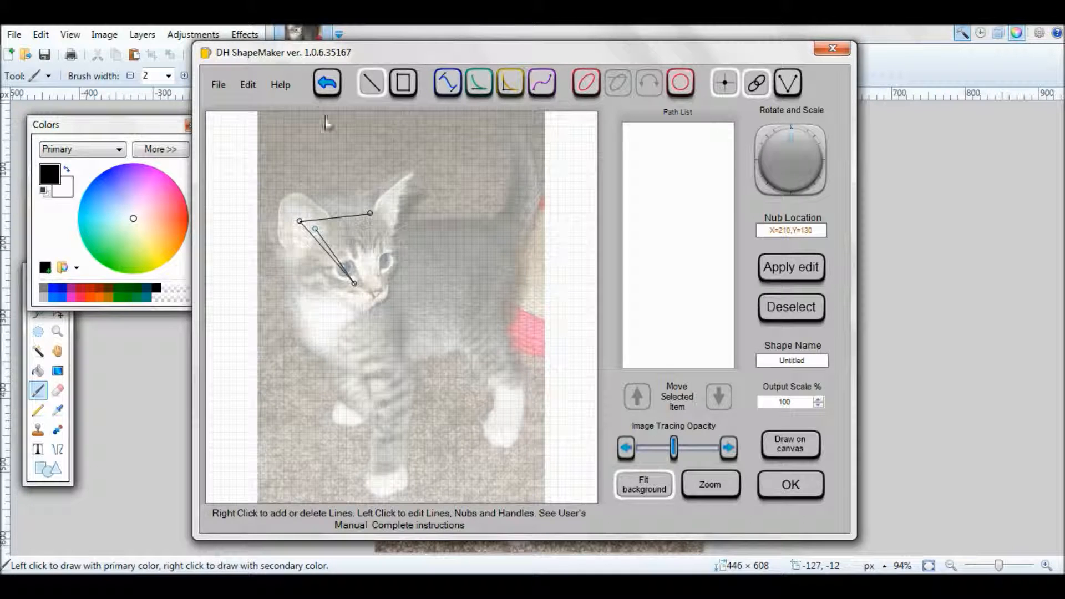
Step: Undo the straight test lines on the kitten's head
click(323, 90)
click(322, 89)
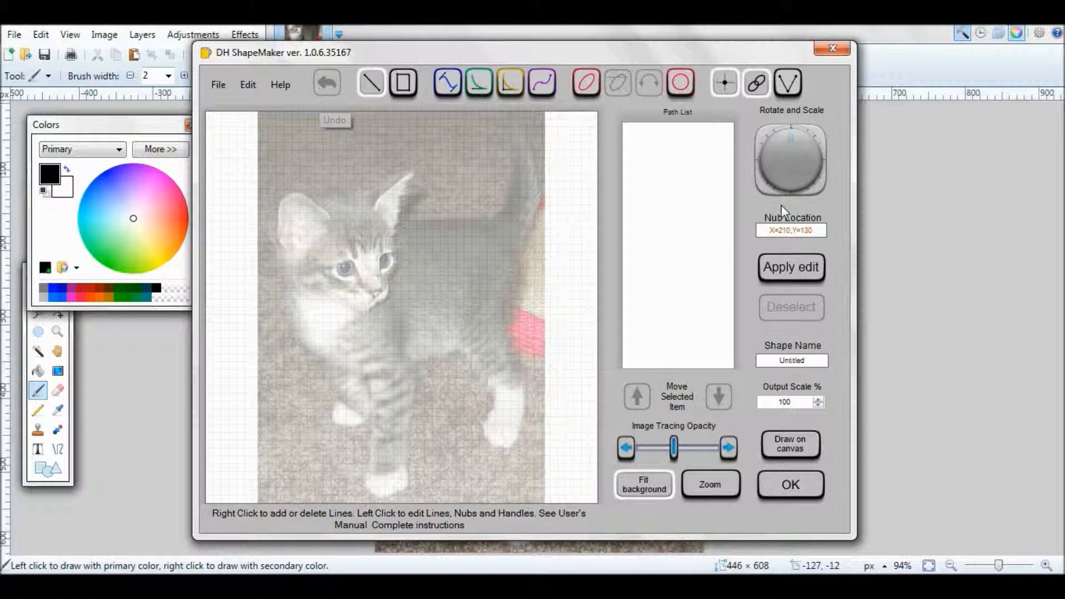
Step: Examine the kitten's face at the different zoom levels, then return to the full fitted view
click(710, 486)
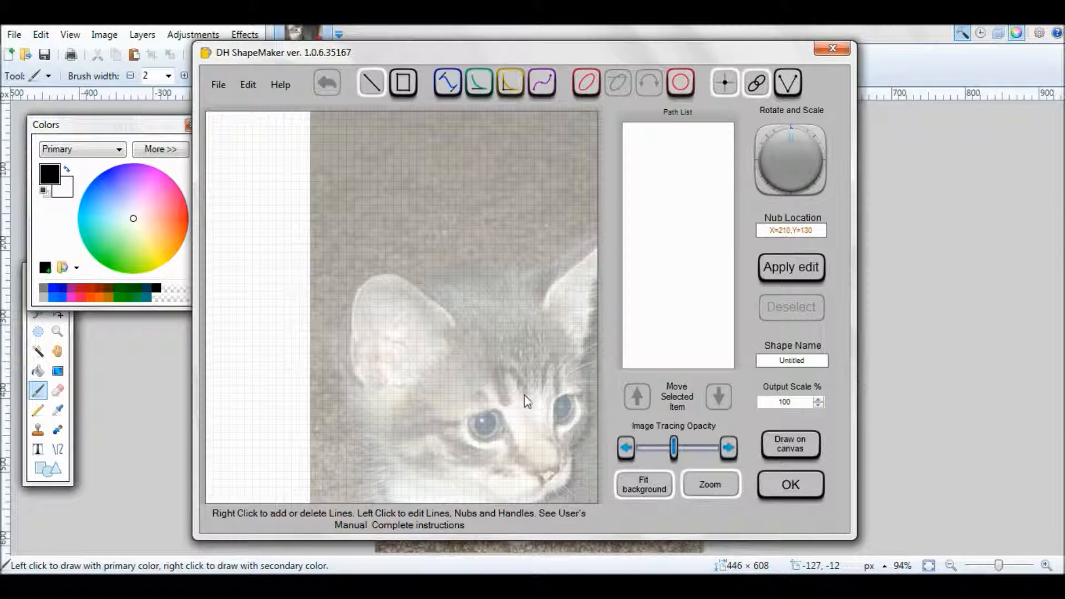
mouse_move(523, 392)
mouse_down()
mouse_move(398, 276)
mouse_move(268, 217)
mouse_move(461, 265)
mouse_move(467, 297)
mouse_move(505, 340)
mouse_up()
click(710, 485)
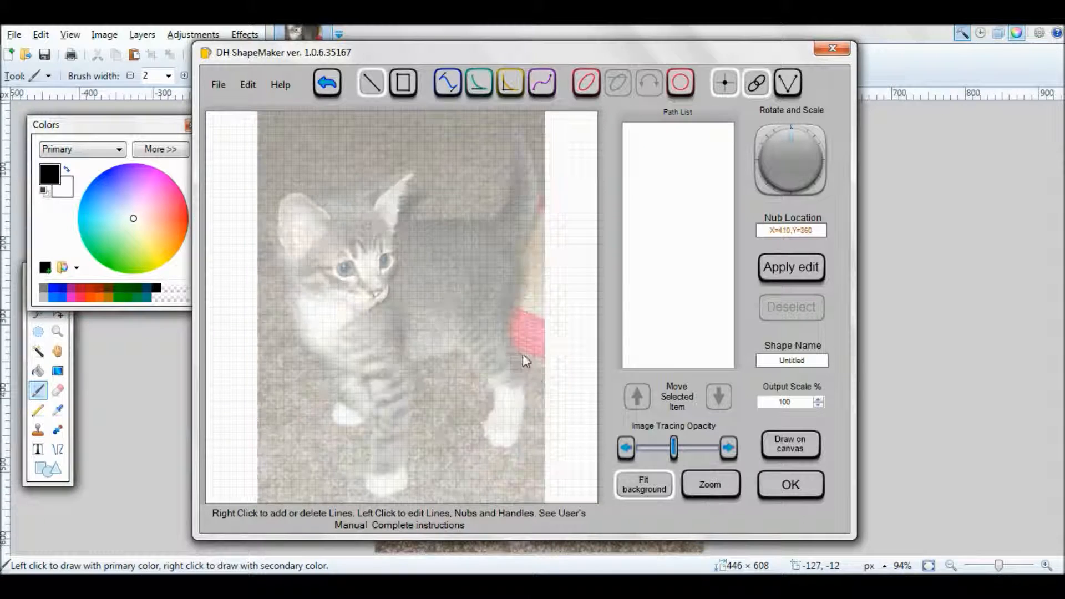
click(710, 485)
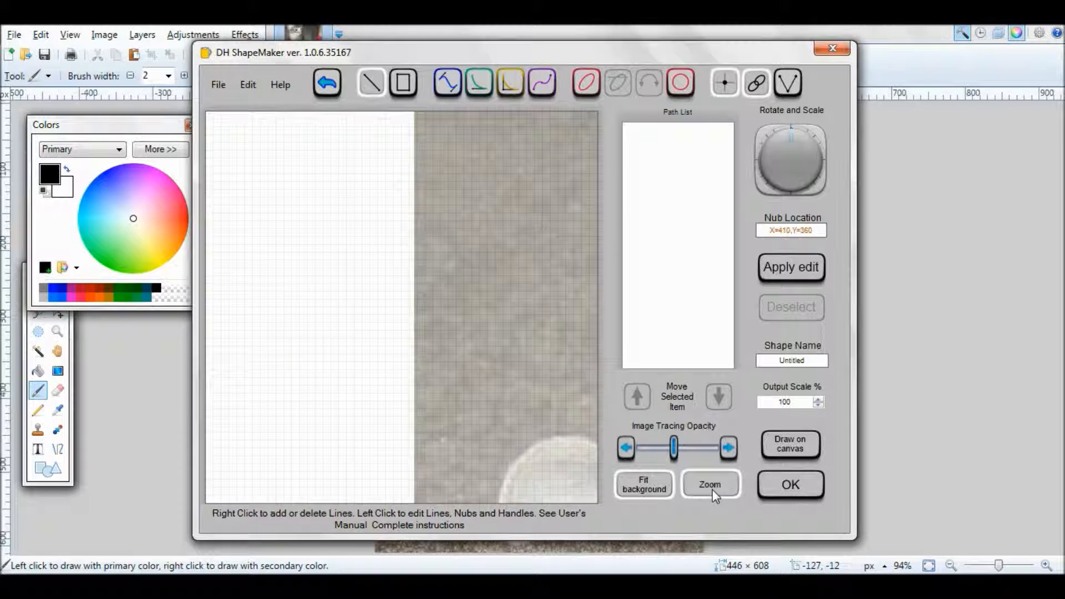
mouse_move(547, 427)
mouse_down()
mouse_move(245, 155)
mouse_move(488, 325)
mouse_move(309, 135)
mouse_move(340, 131)
mouse_up()
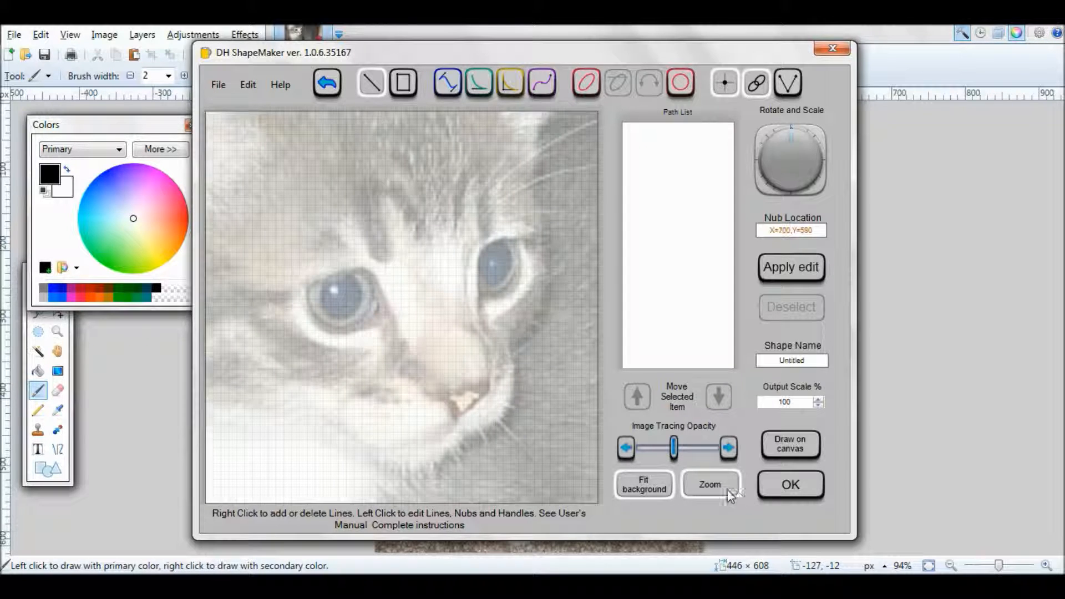
click(719, 490)
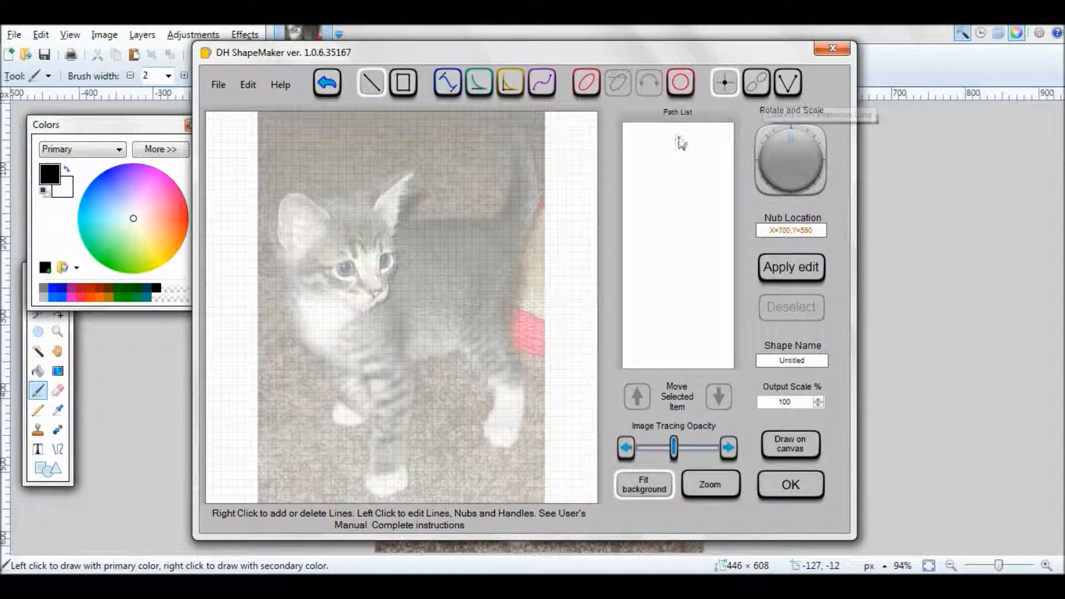
Step: Turn off grid snapping and raise the image tracing opacity to the maximum, with the kitten's head in view
click(716, 89)
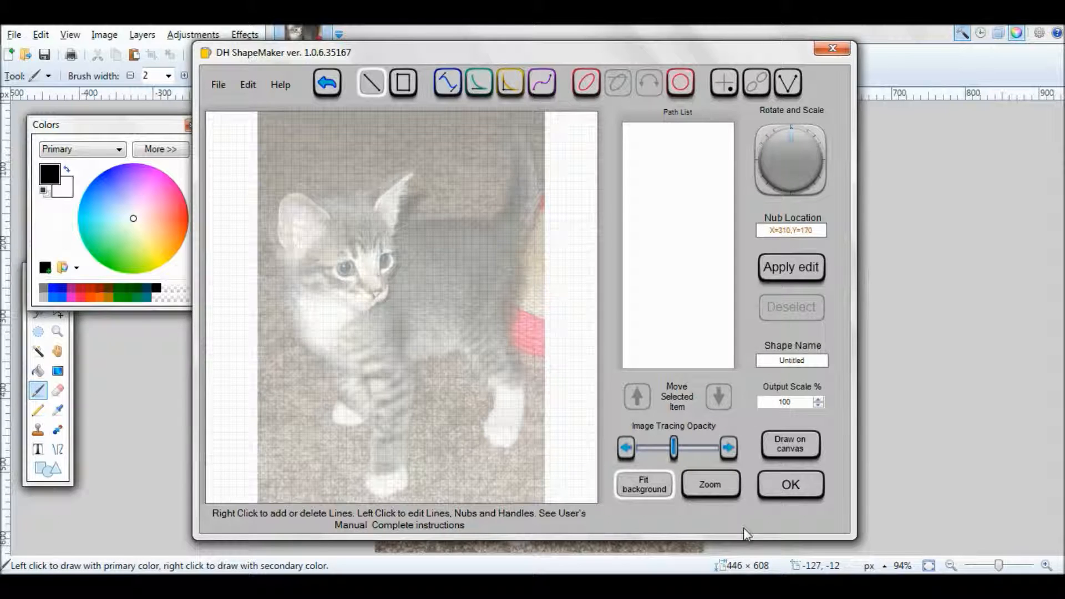
click(717, 490)
drag(675, 454, 731, 456)
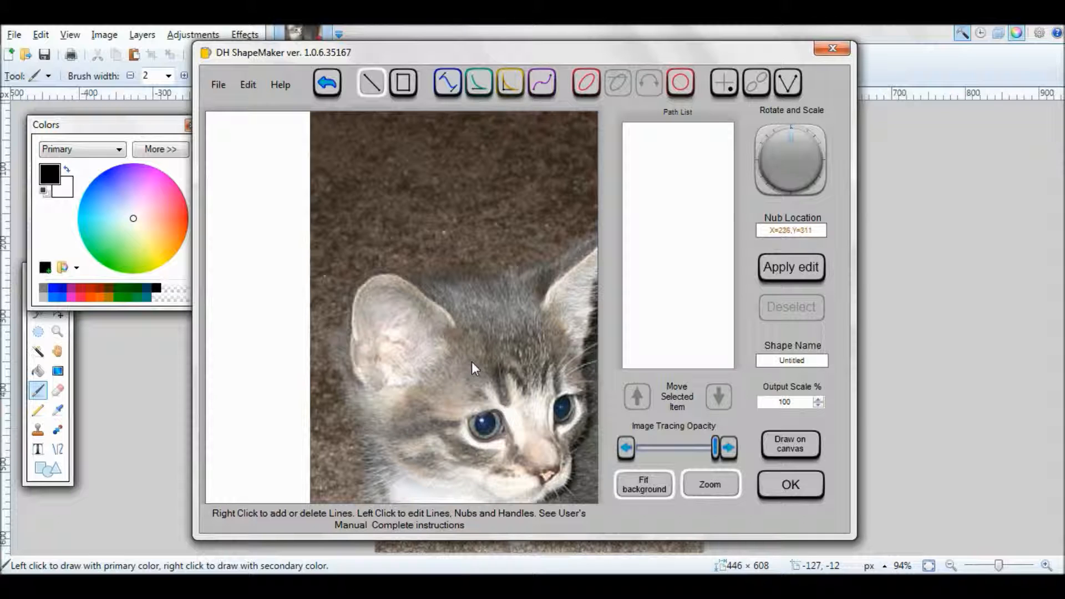
mouse_move(471, 361)
mouse_down()
mouse_move(355, 298)
mouse_move(354, 278)
mouse_move(364, 277)
mouse_up()
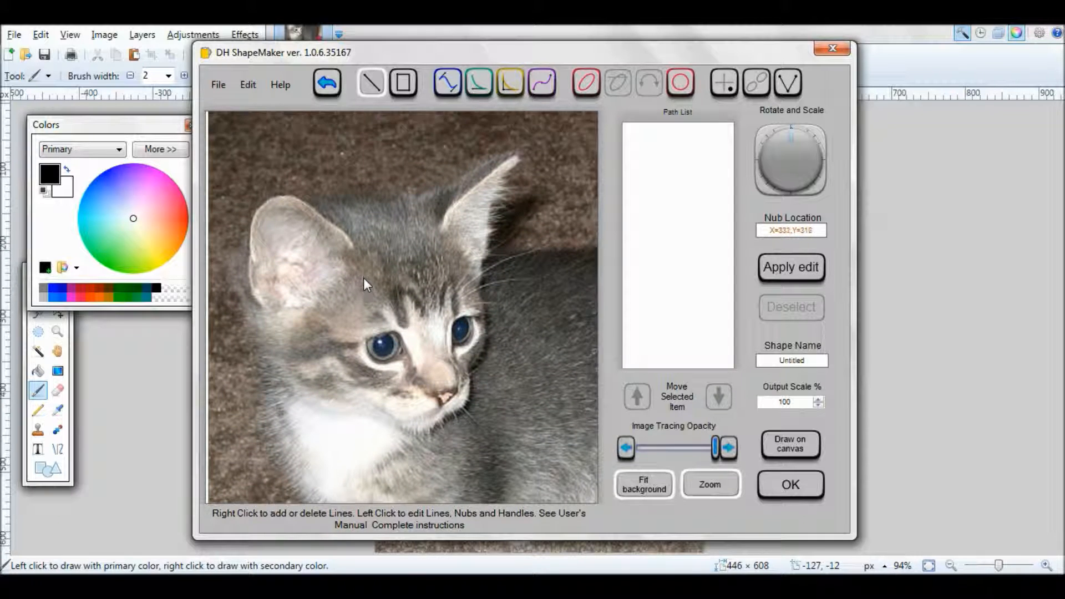
Step: Start a cubic Bezier outline at the neck and trace the cheek up to the base of the large rounded ear
click(271, 381)
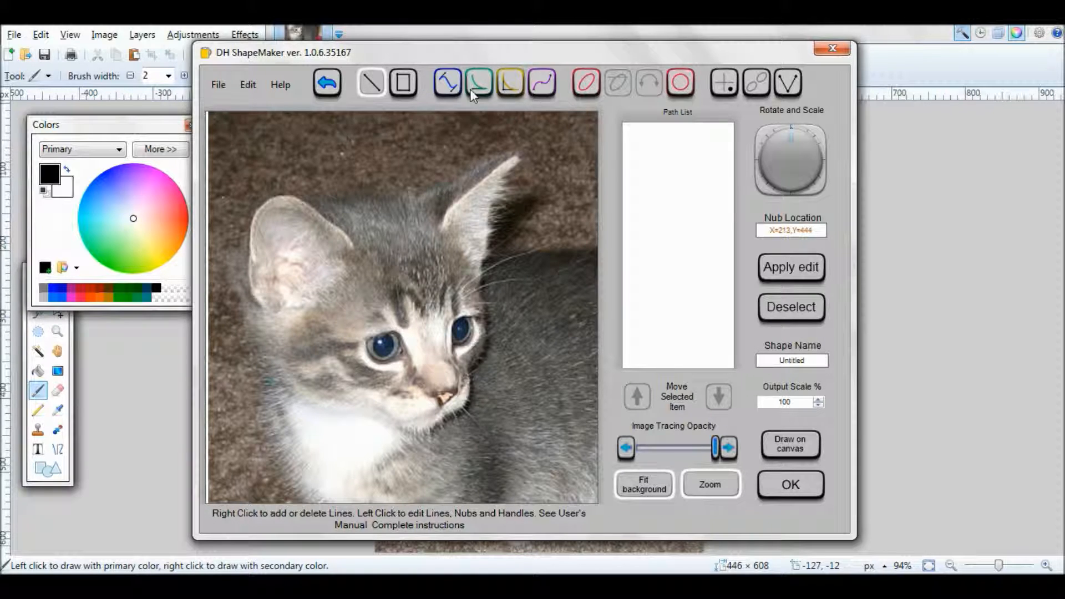
click(448, 89)
right_click(257, 313)
drag(258, 312, 258, 311)
drag(261, 364, 262, 365)
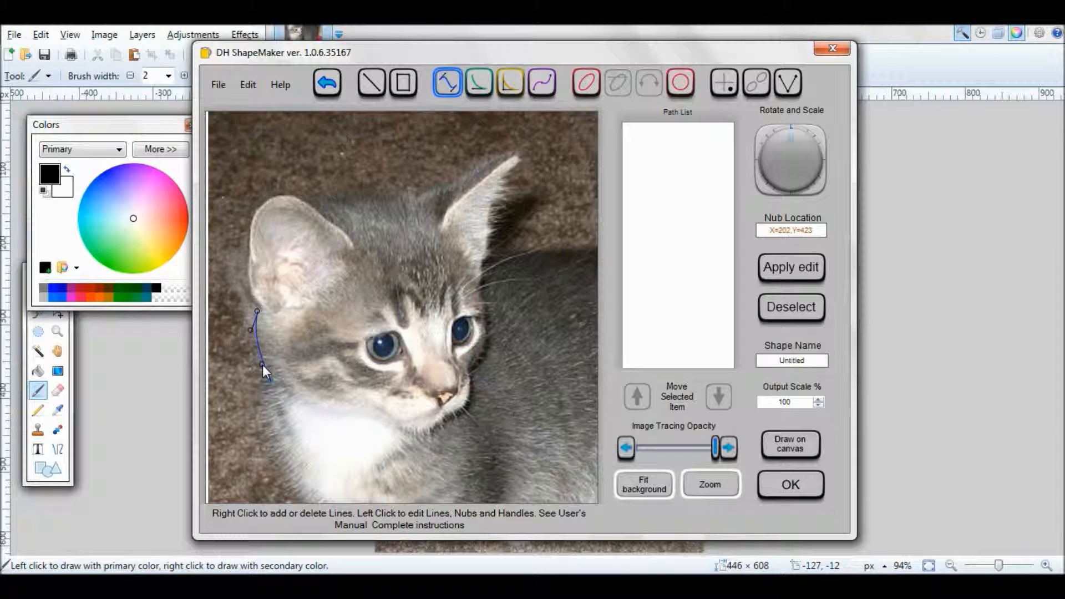
Step: Extend the Bezier outline around the outer edge of the large rounded ear, shaping the curve with its handles
right_click(270, 198)
drag(267, 239, 226, 212)
drag(244, 283, 248, 285)
mouse_move(226, 212)
mouse_down()
mouse_move(240, 222)
mouse_move(235, 213)
mouse_up()
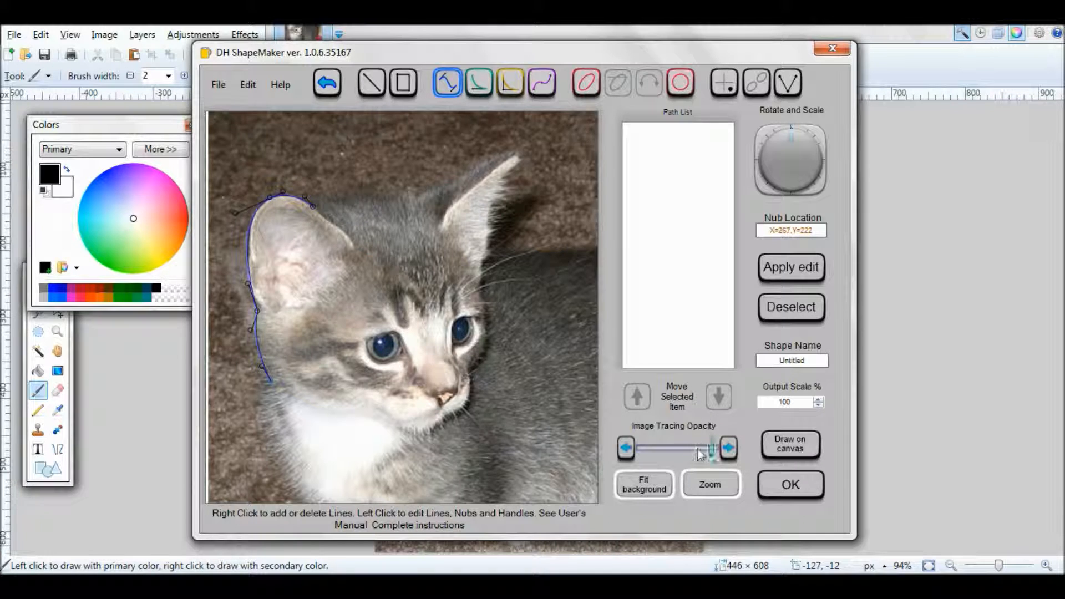
Step: Lower the image tracing opacity and trace the top of the head to the base of the pointed ear
drag(716, 447, 688, 449)
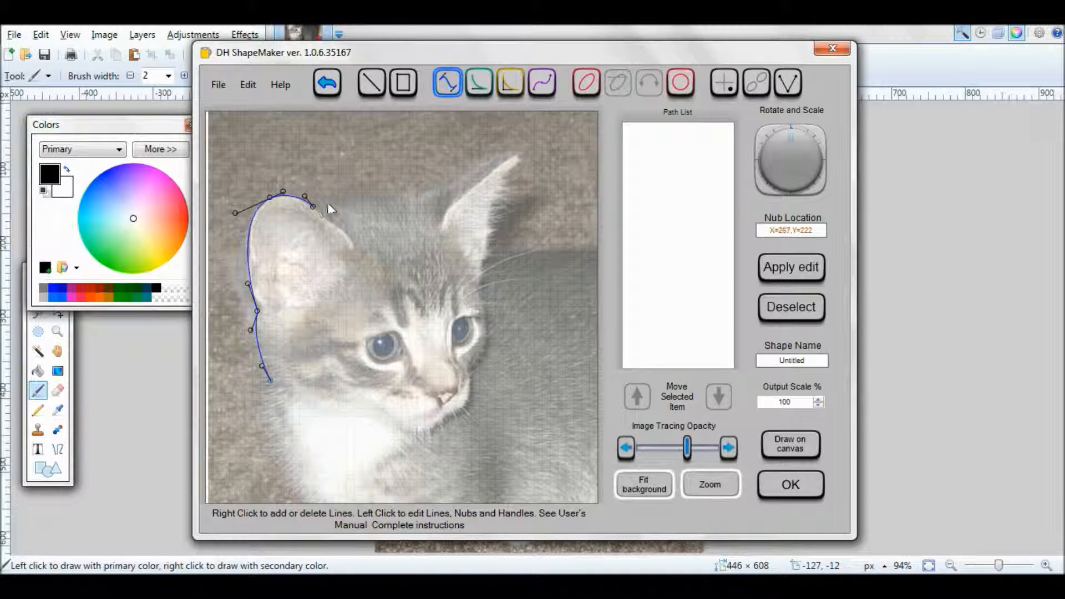
drag(312, 207, 323, 213)
right_click(410, 199)
drag(411, 198, 388, 167)
drag(336, 228, 341, 198)
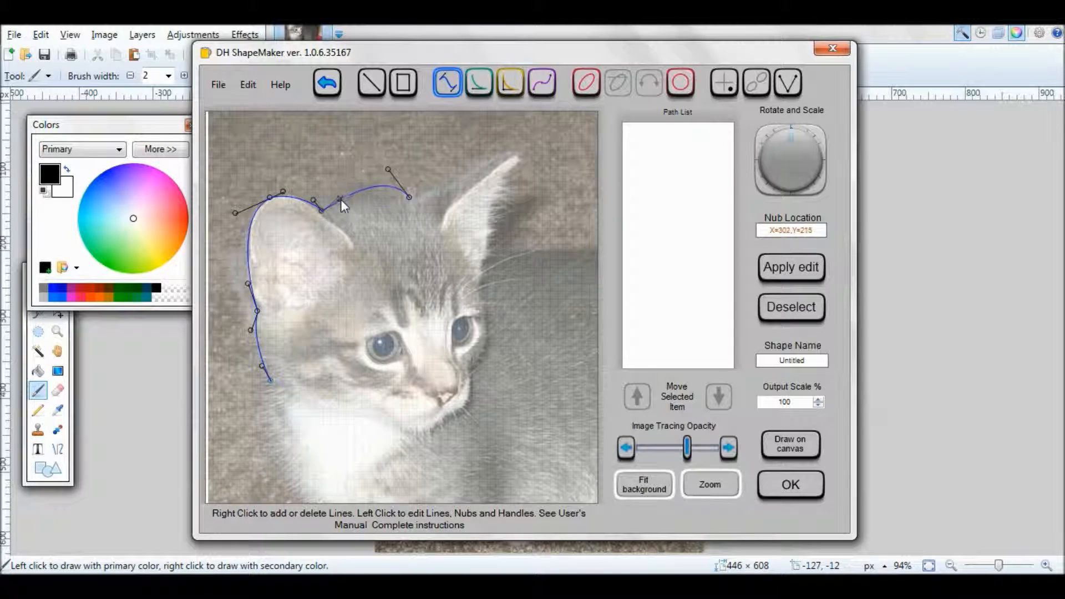
drag(388, 171, 417, 199)
Step: Trace the upper edge of the pointed ear and curve the outline around its tip
right_click(519, 153)
drag(497, 190, 471, 147)
drag(445, 216, 445, 193)
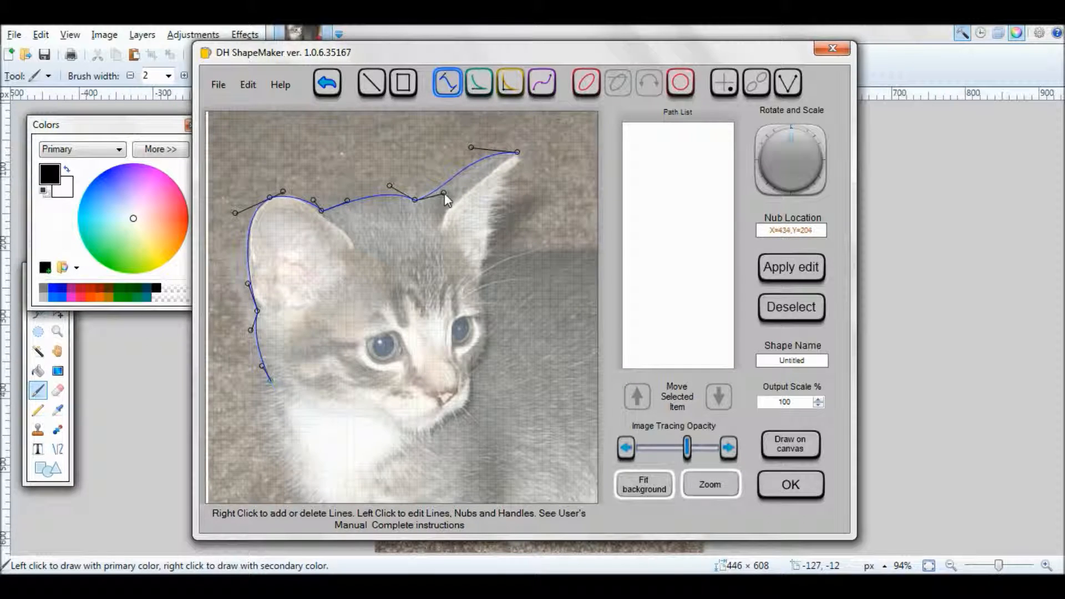
drag(471, 148, 468, 157)
right_click(522, 161)
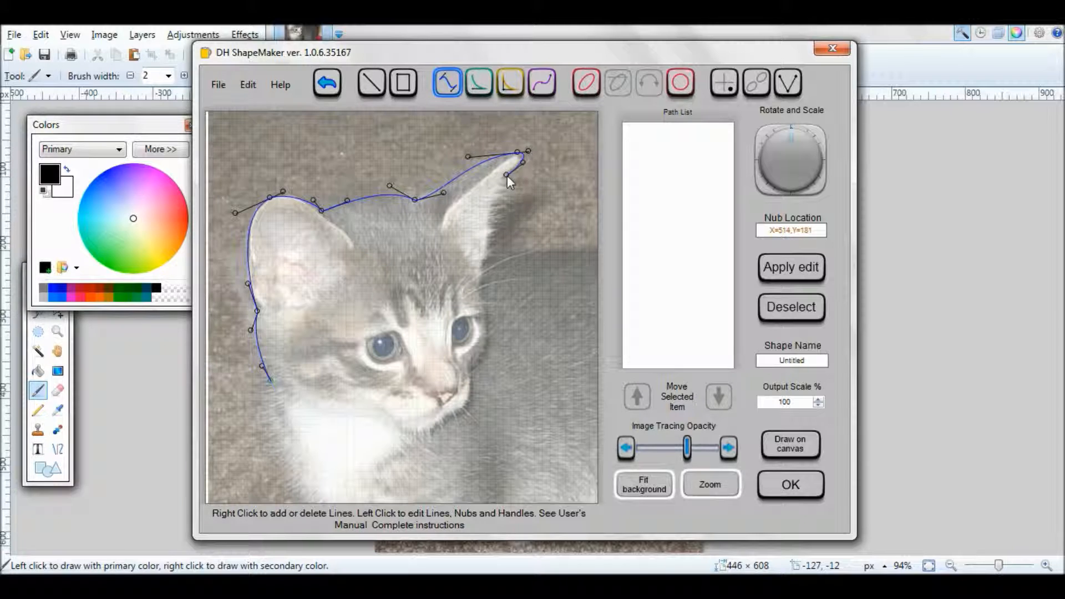
drag(501, 181, 513, 172)
Step: Trace the rear edge of the pointed ear down to where it meets the kitten's back
right_click(482, 268)
drag(487, 221, 488, 224)
drag(453, 257, 490, 247)
drag(482, 270, 489, 254)
Step: Trace the kitten's back from the pointed ear to the base of the tail, bending the curve along the fur line
drag(528, 290, 319, 285)
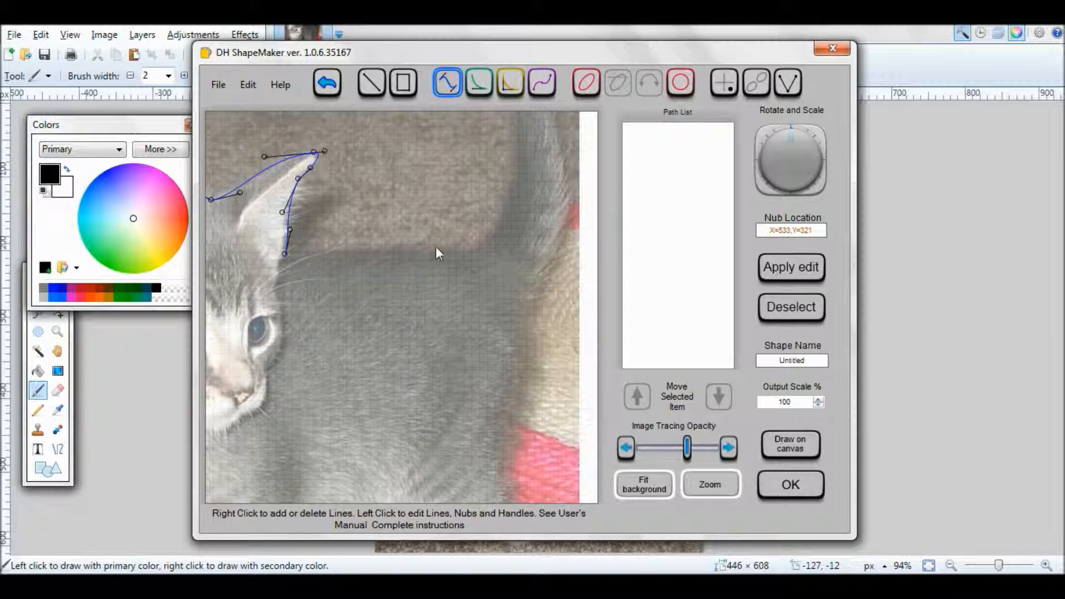
right_click(469, 251)
drag(469, 251, 400, 251)
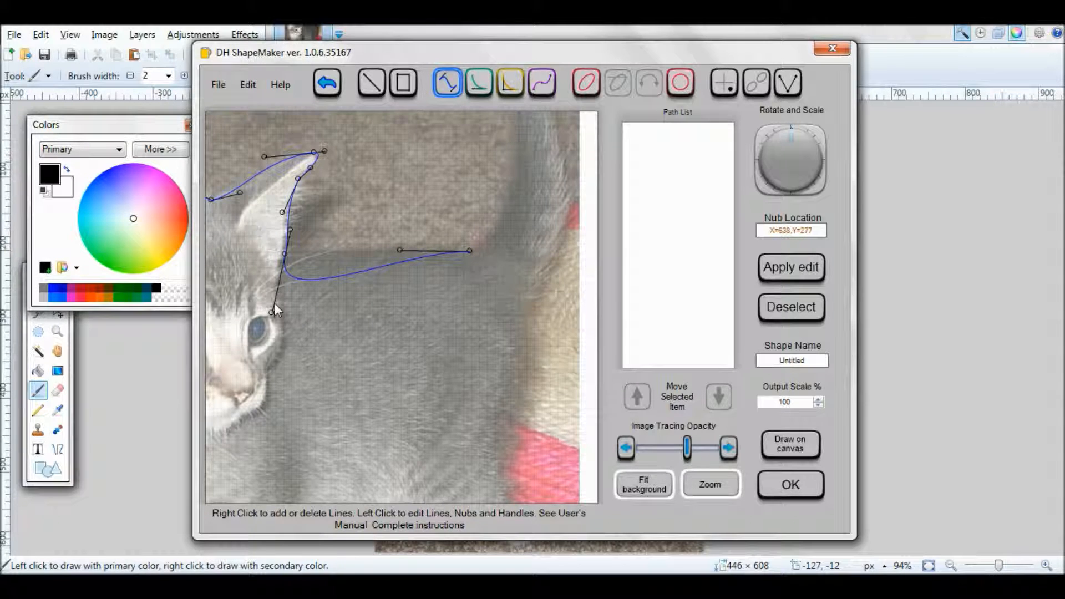
drag(273, 310, 342, 245)
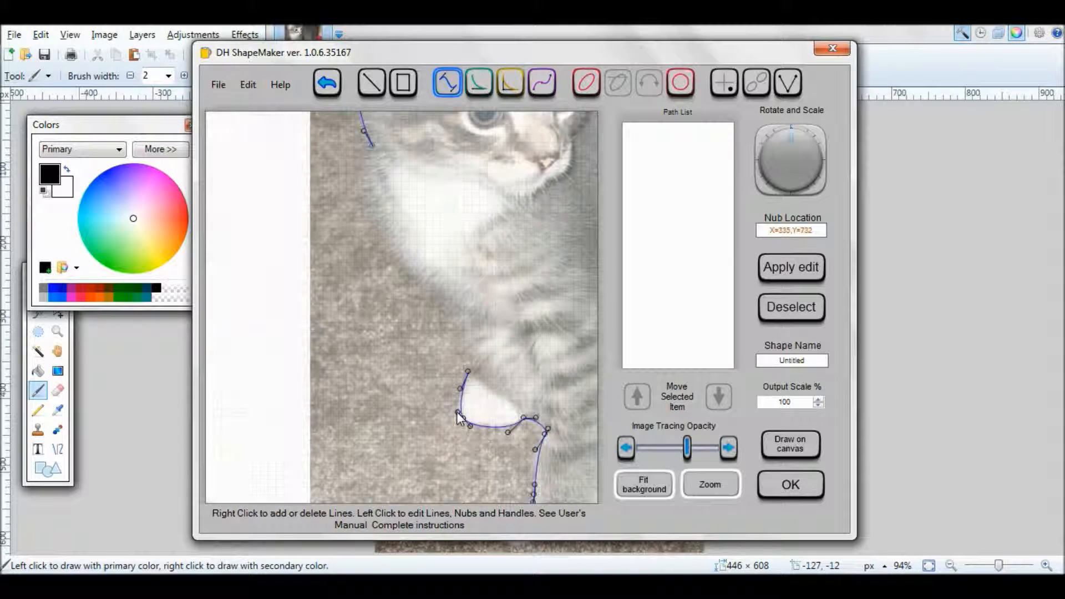
Step: Continue the outline from the raised front paw up the leg and along the white chest
right_click(464, 312)
drag(478, 350, 472, 348)
scroll(434, 291, up, 3)
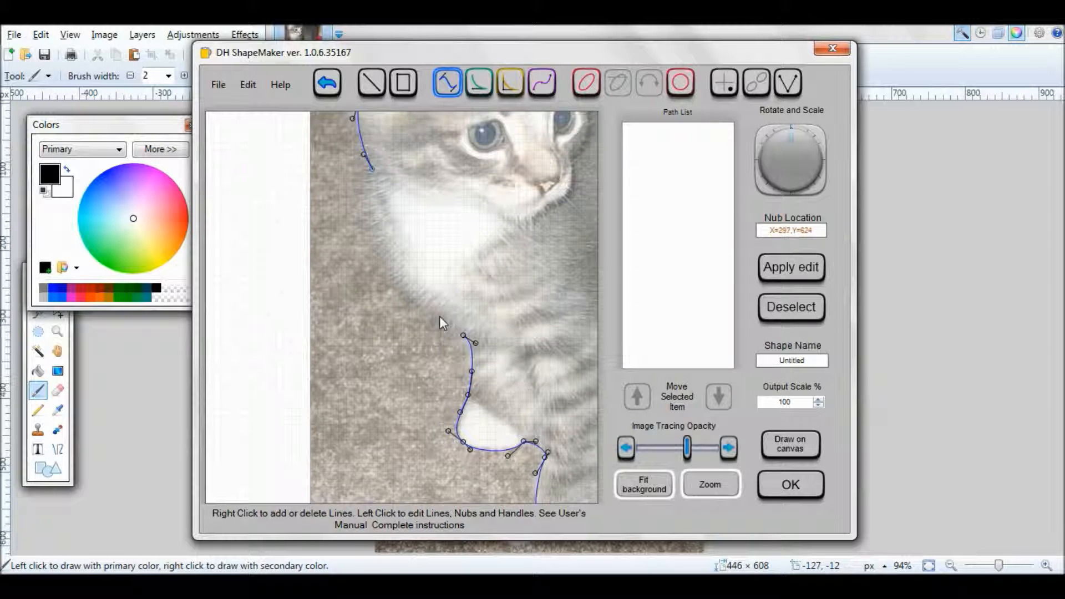
right_click(375, 297)
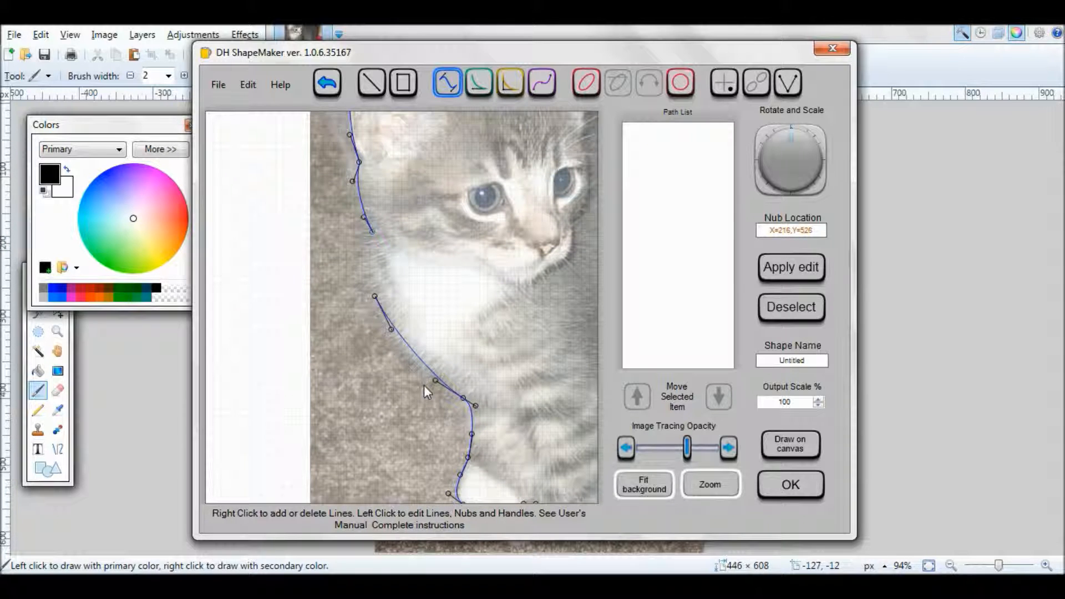
drag(436, 382, 431, 381)
Step: Close the outline at its starting point by the neck and add it to the path list
right_click(371, 244)
drag(371, 242, 372, 237)
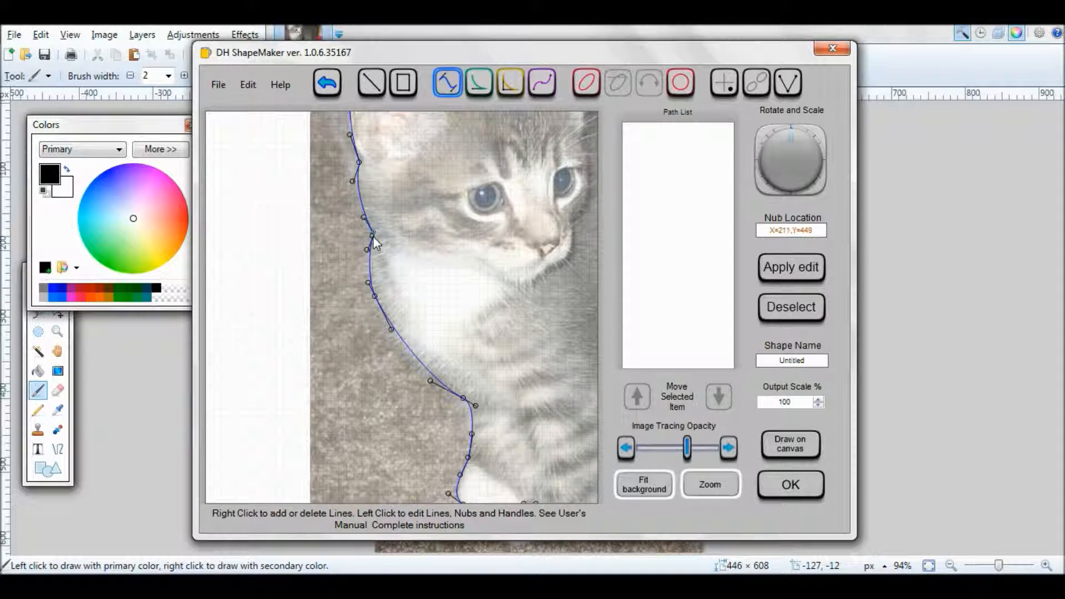
drag(370, 283, 375, 281)
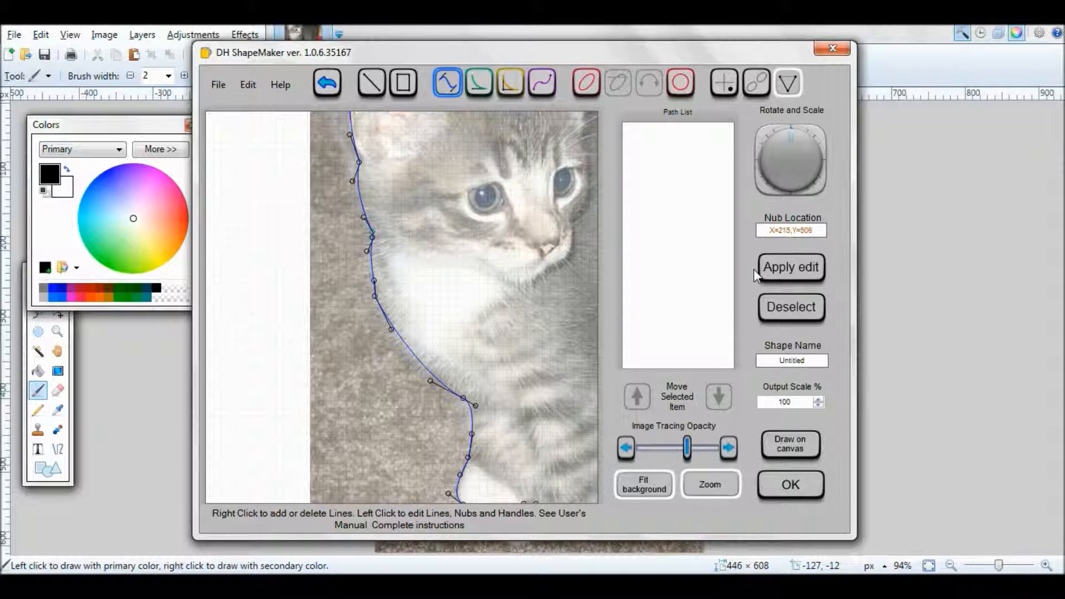
click(716, 487)
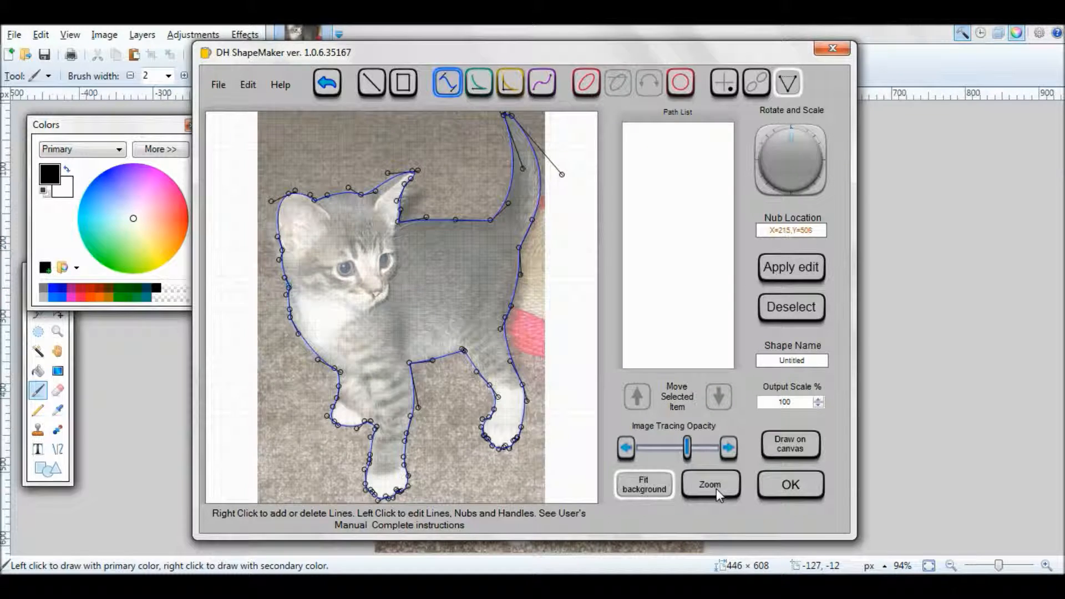
click(780, 269)
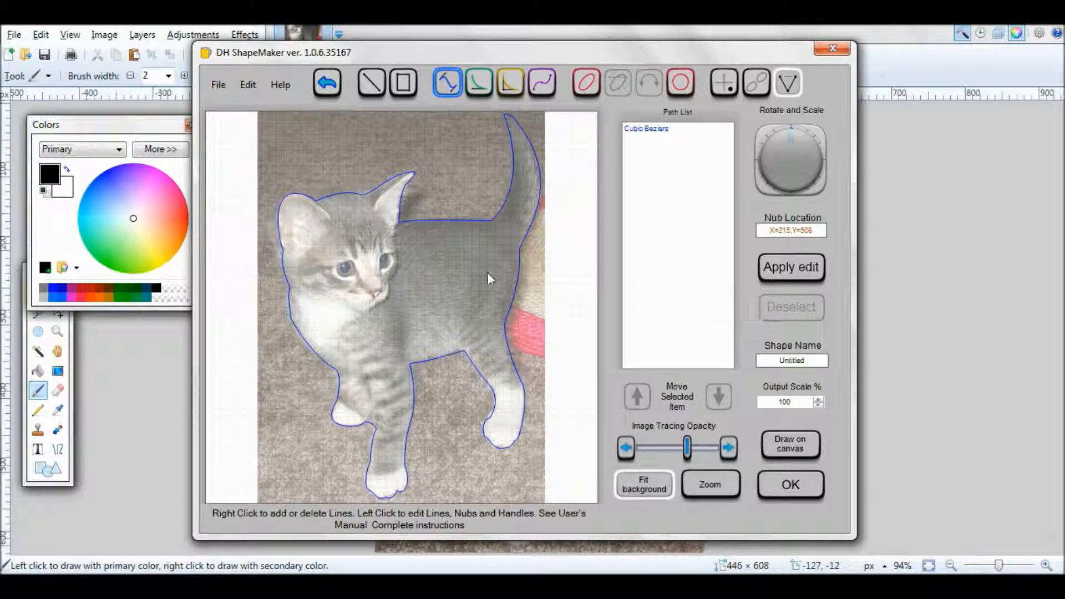
Step: Trace the inside of the kitten's rounded ear with a cubic Bezier path from its inner edge around to its base
click(721, 481)
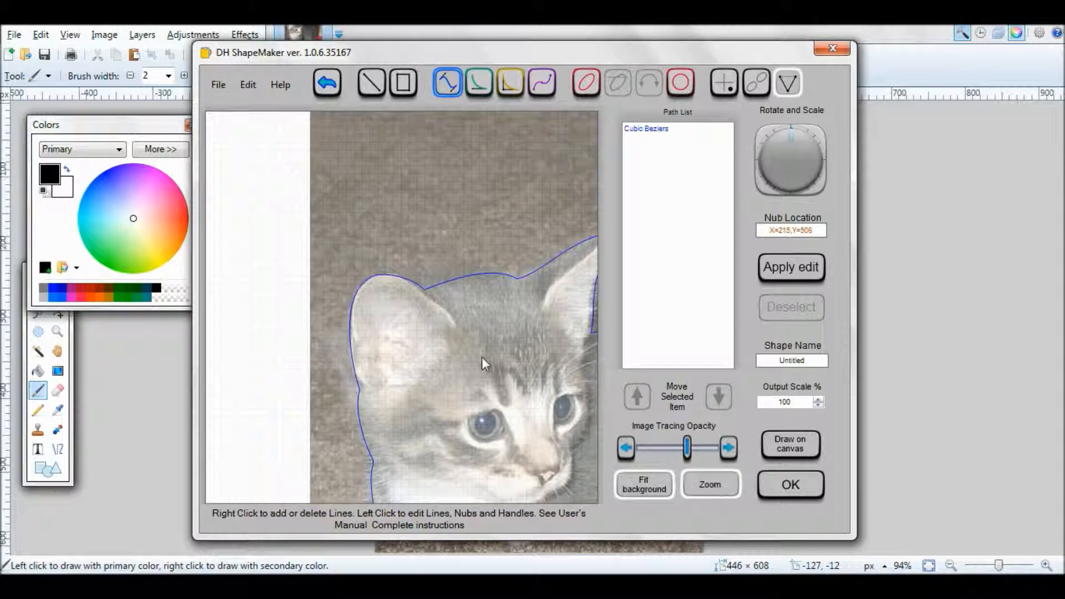
click(449, 325)
click(391, 282)
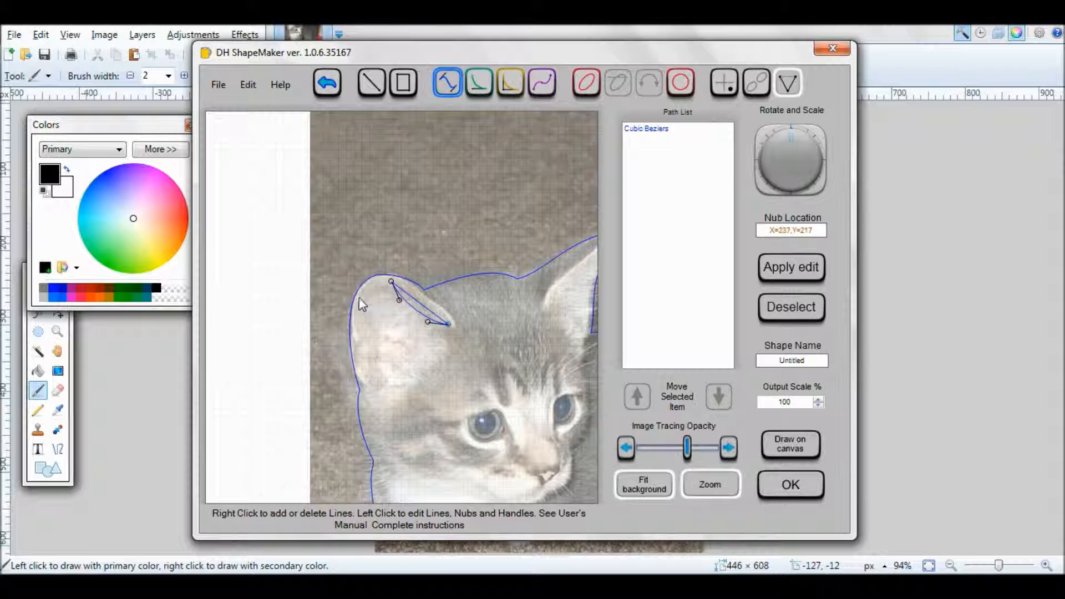
click(356, 351)
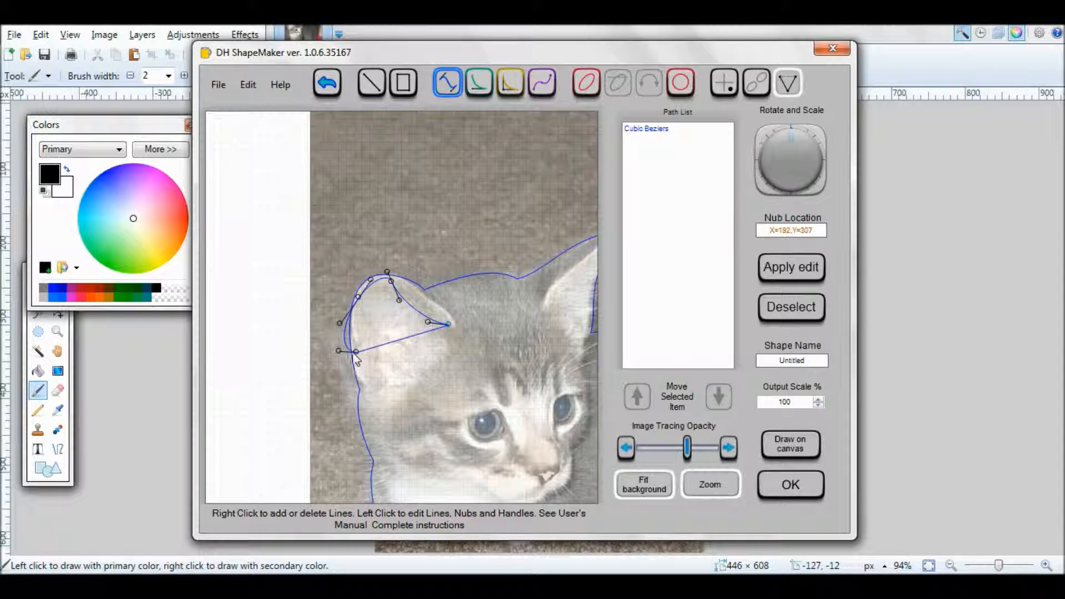
drag(355, 353, 379, 386)
drag(340, 325, 349, 323)
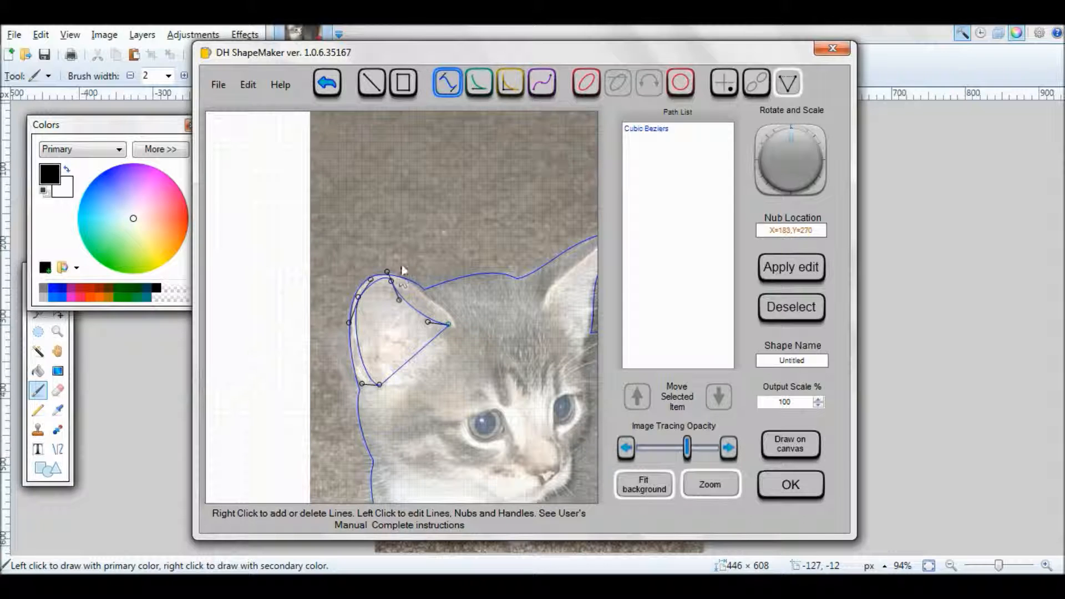
Step: Fit the rounded ear's inner curve to the rim and add the pointed ear's inner outline to the path list
drag(399, 299, 409, 290)
click(387, 271)
click(394, 282)
drag(385, 273, 382, 276)
drag(428, 322, 435, 306)
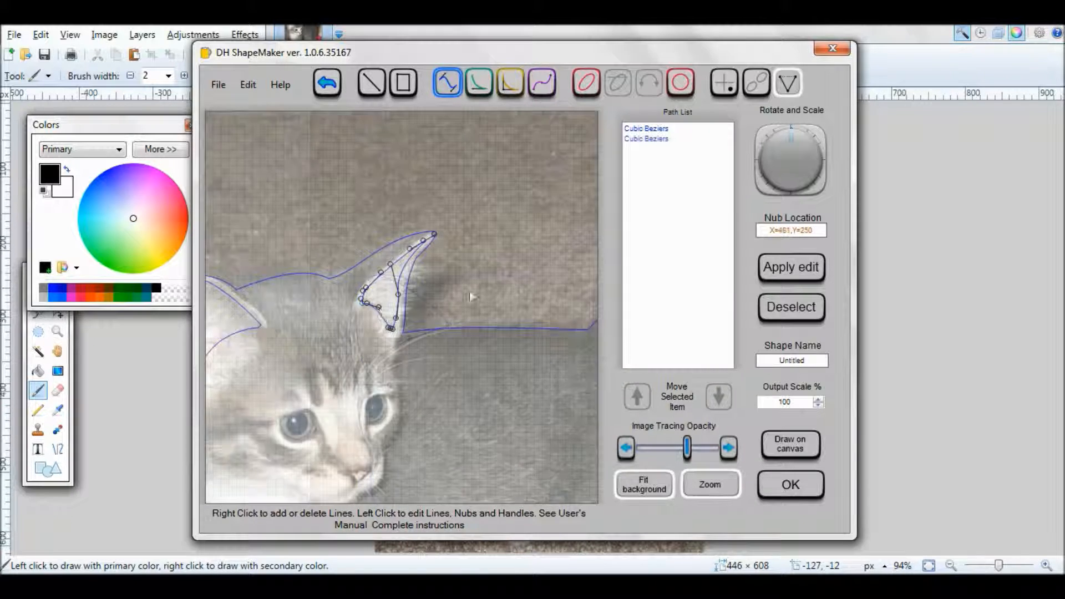
click(794, 273)
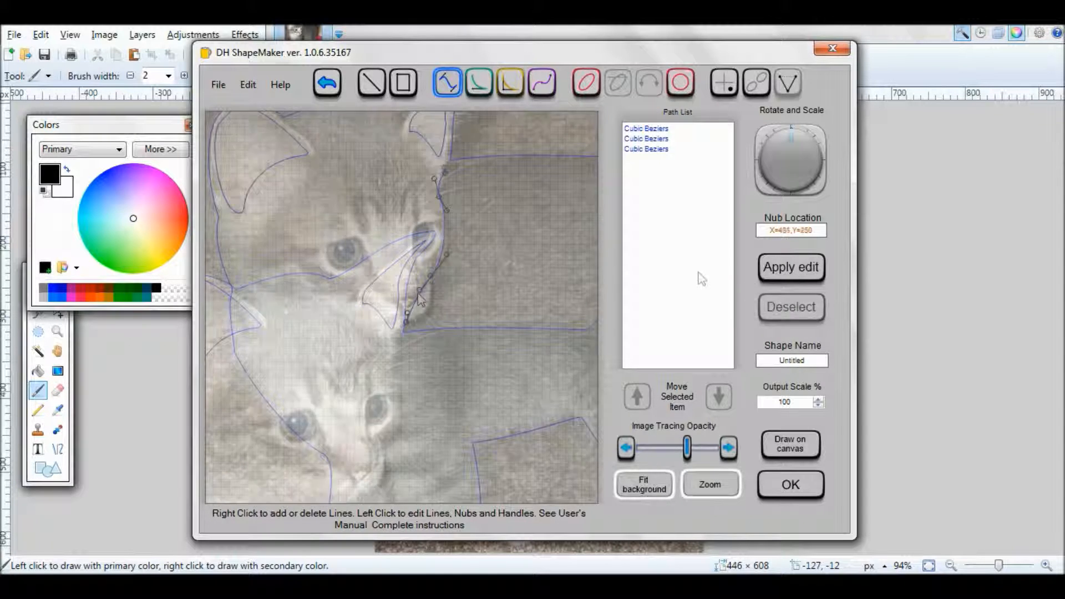
Step: Trace the face line around the muzzle and under the chin, bending the curve to the chin's edge
drag(432, 327, 412, 321)
right_click(355, 332)
drag(399, 334, 370, 334)
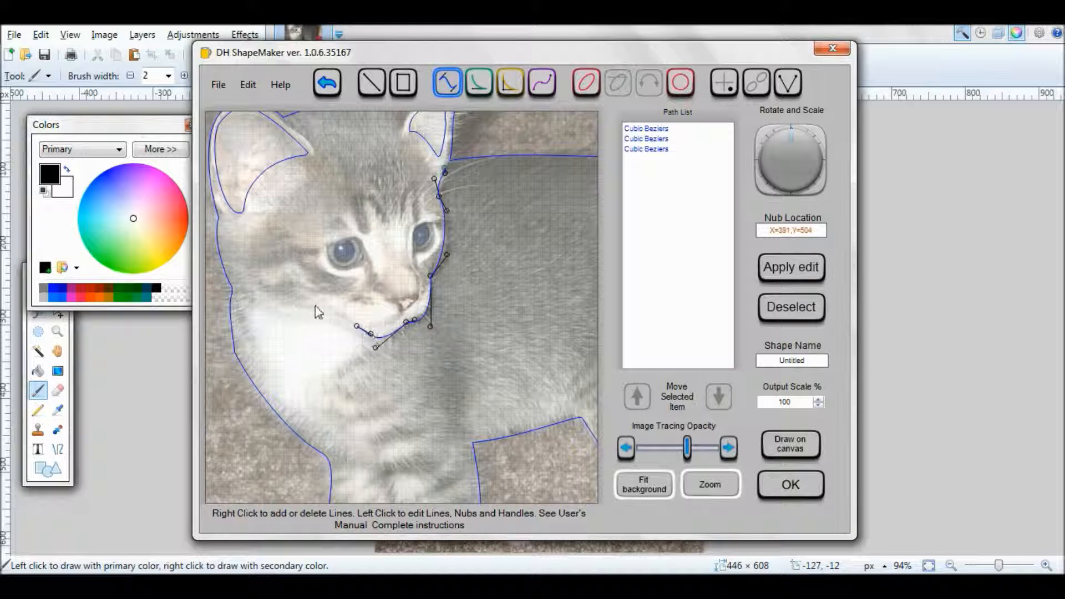
Step: Continue the face line from the chin along the jaw to the cheek and add it to the path list
right_click(310, 309)
drag(339, 322, 295, 307)
right_click(246, 279)
drag(289, 309, 313, 311)
drag(245, 278, 239, 274)
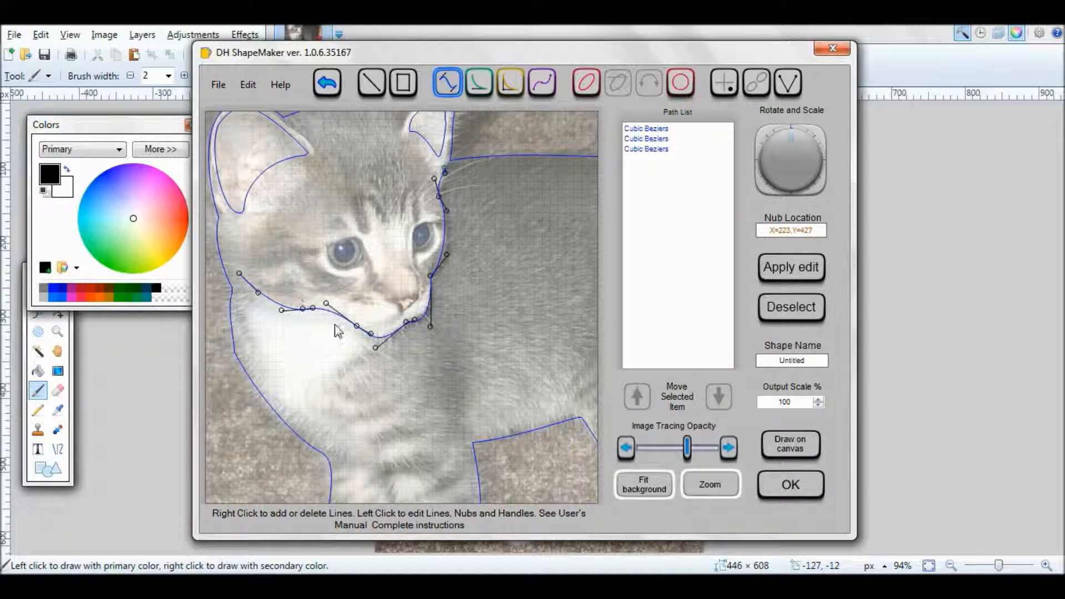
click(808, 270)
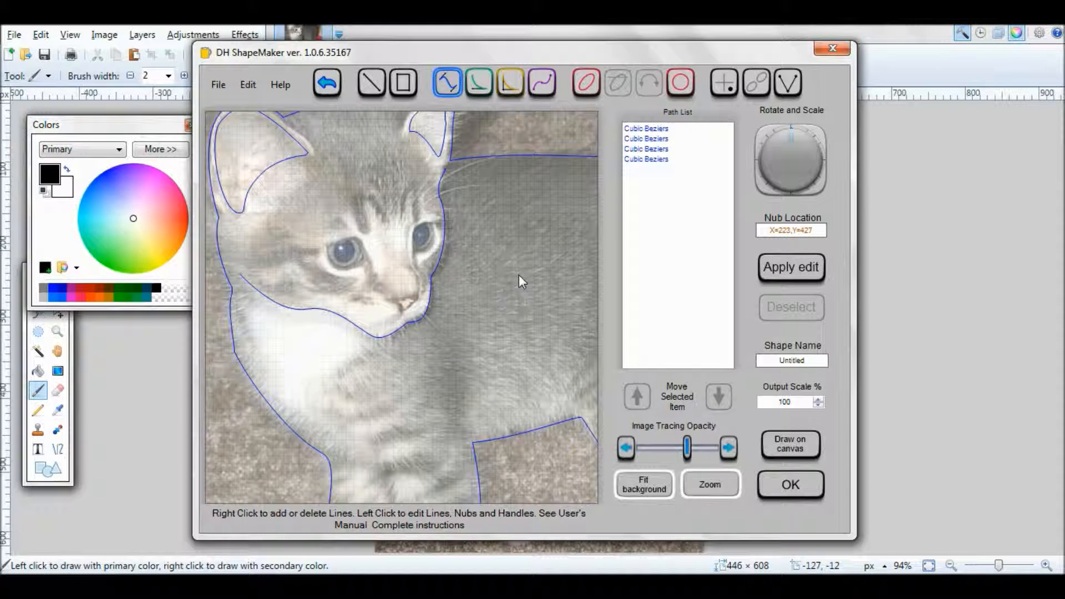
Step: View the whole kitten, lower the image tracing opacity to check the traced paths, and restore the opacity
click(706, 485)
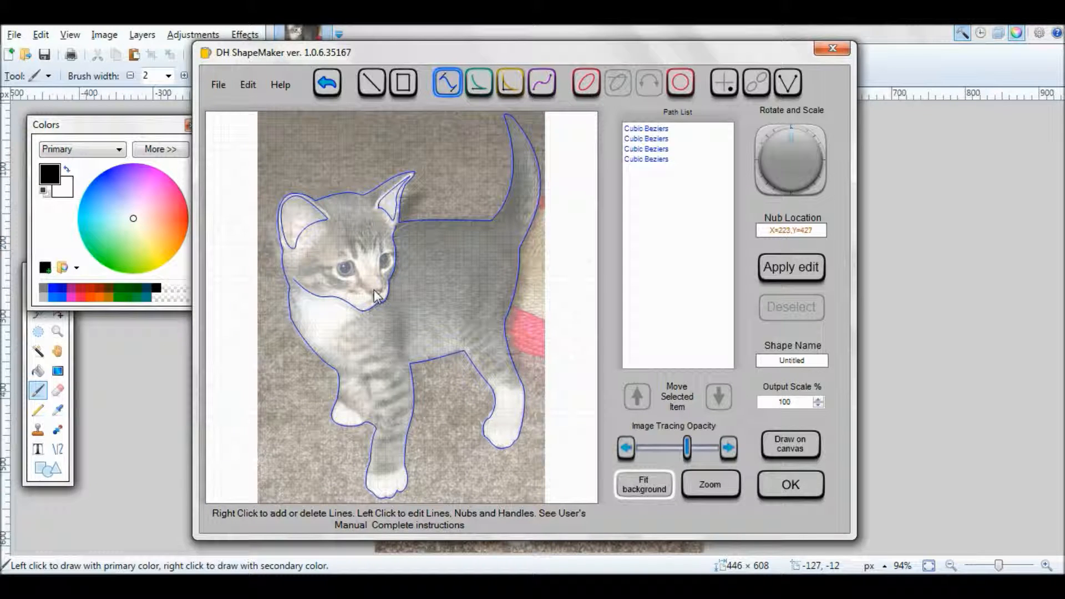
click(647, 454)
mouse_move(653, 459)
mouse_down()
mouse_move(697, 458)
mouse_move(629, 459)
mouse_move(713, 460)
mouse_move(690, 462)
mouse_up()
Step: Name the shape Kitten and save the project under the file name Kitten
double_click(792, 361)
text(Kitten)
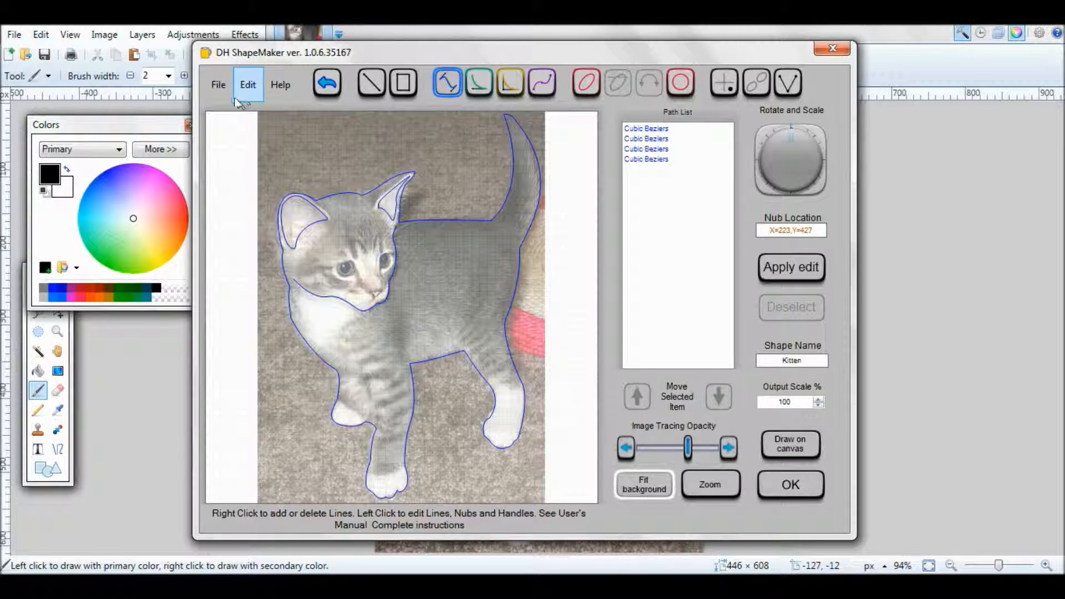
click(218, 84)
click(256, 131)
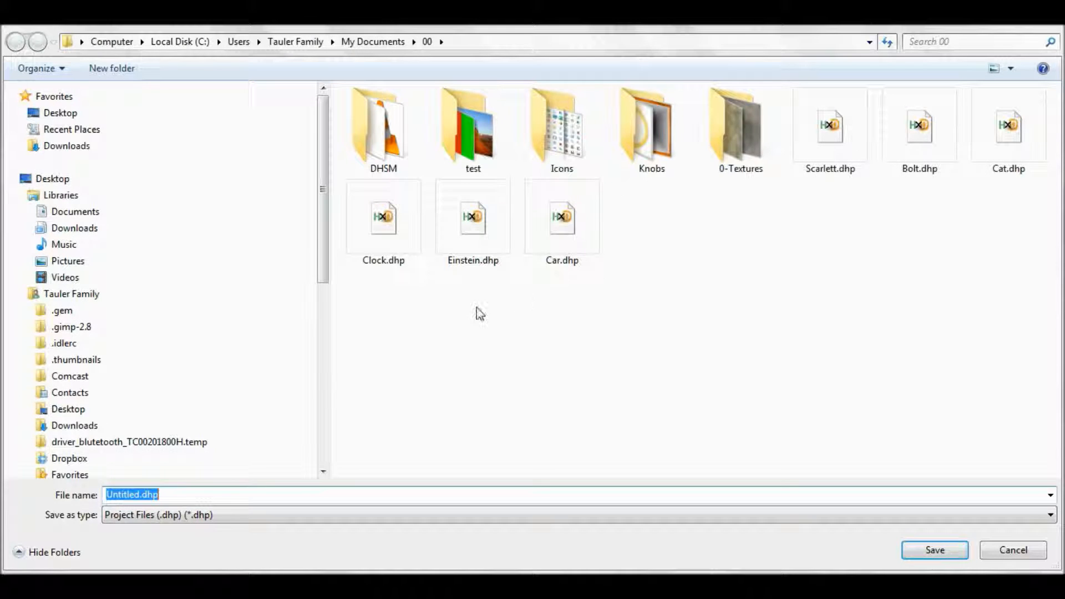
text(Kitten)
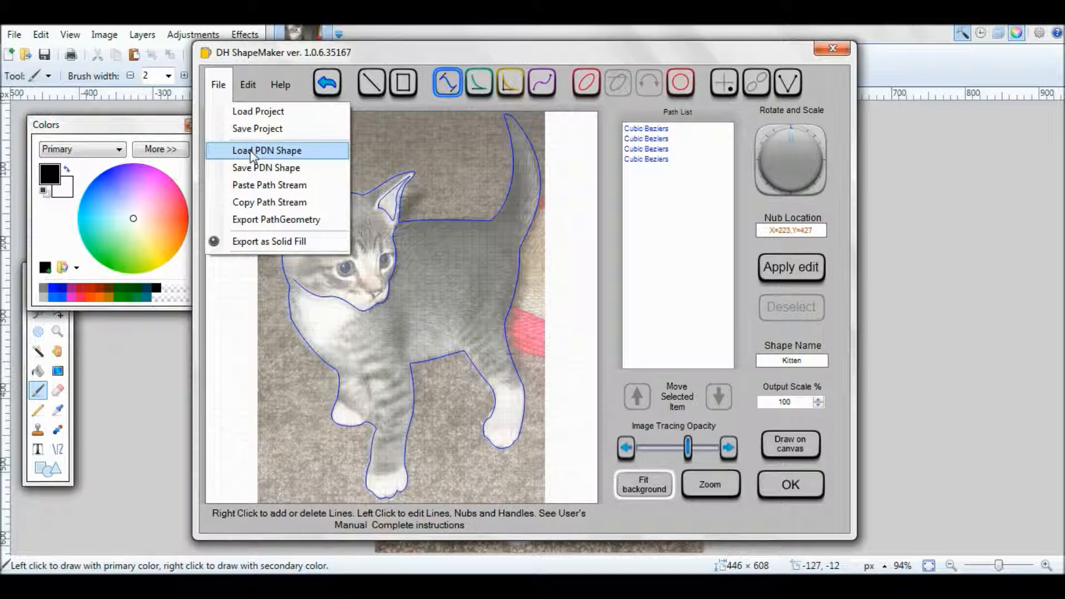
Step: Save the drawing as a PDN shape named Kitten.xaml in the Paint.NET Shapes folder
click(252, 168)
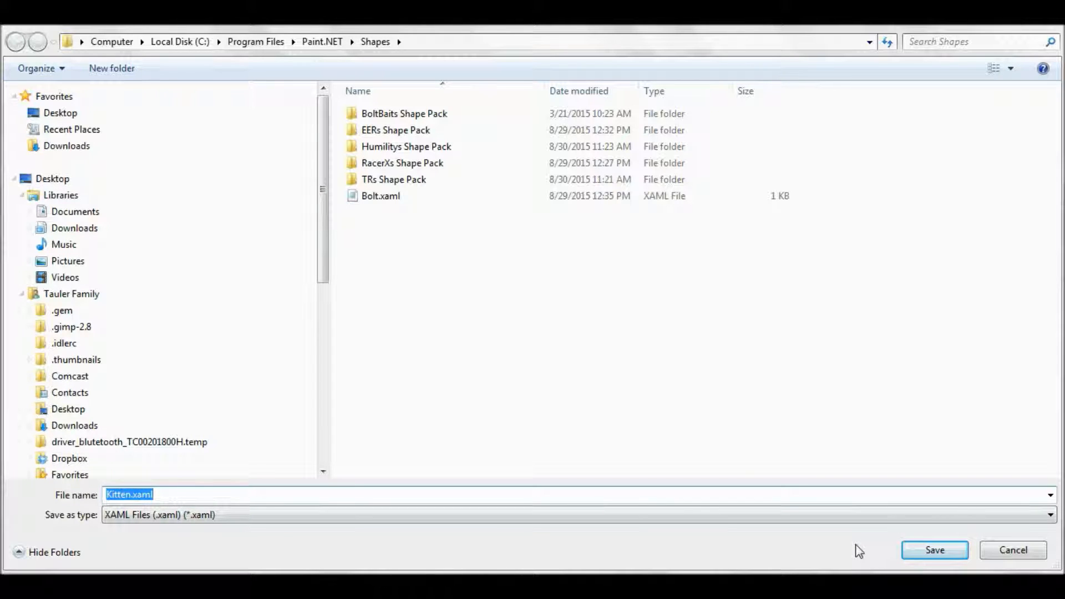
click(940, 556)
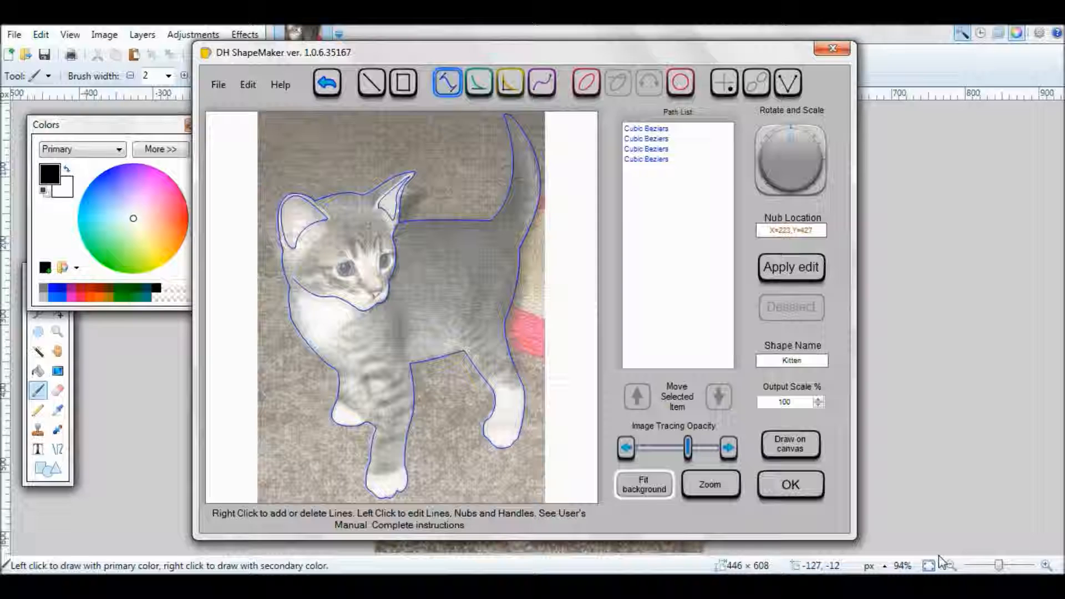
click(547, 351)
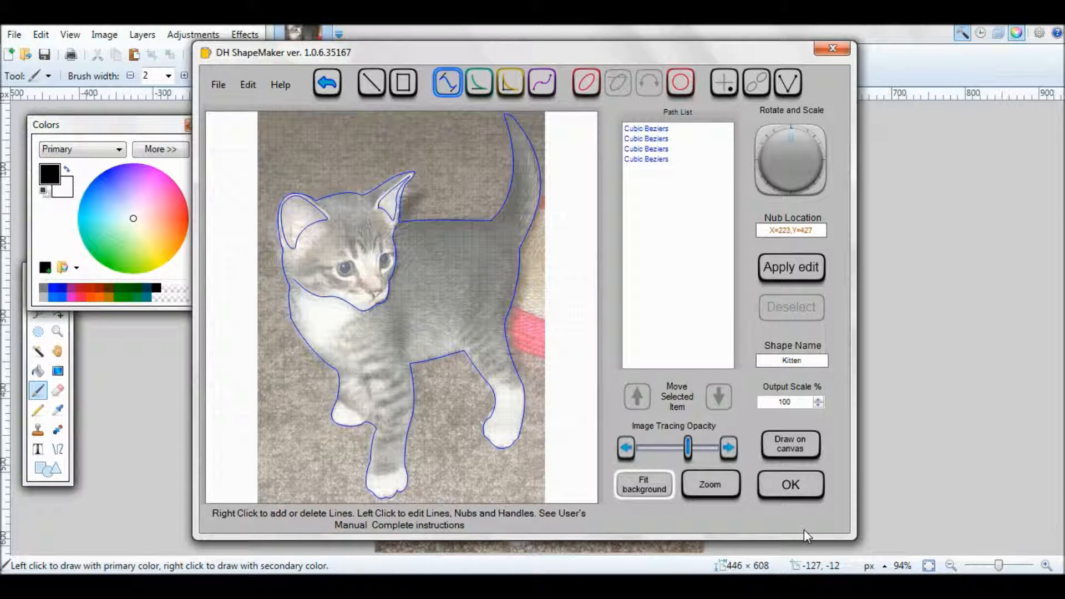
Step: Close ShapeMaker and quit paint.net, discarding the unsaved changes to the kitten photo
click(795, 481)
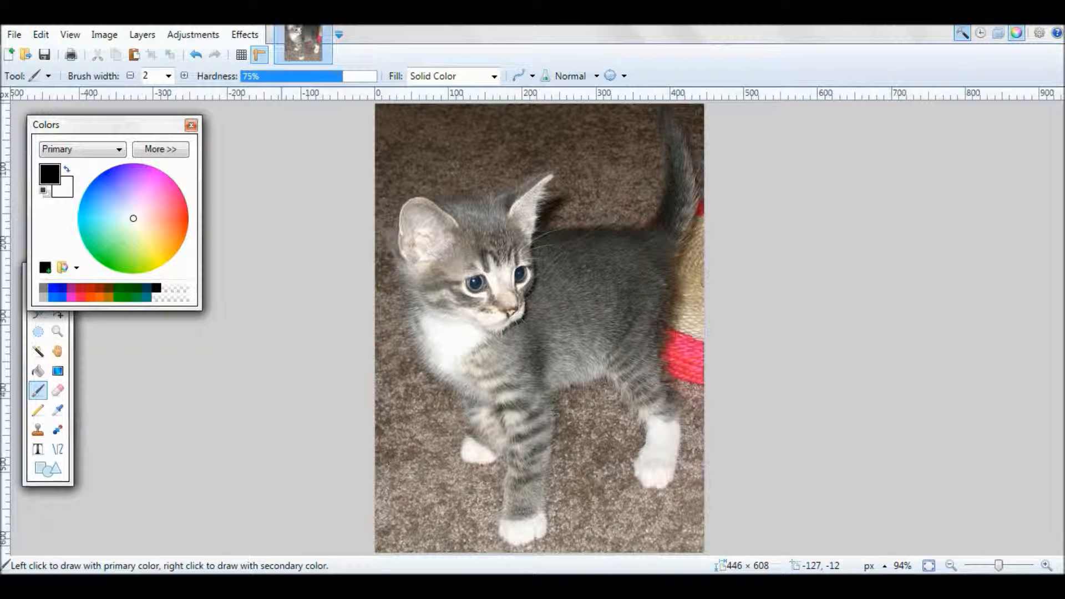
click(1048, 18)
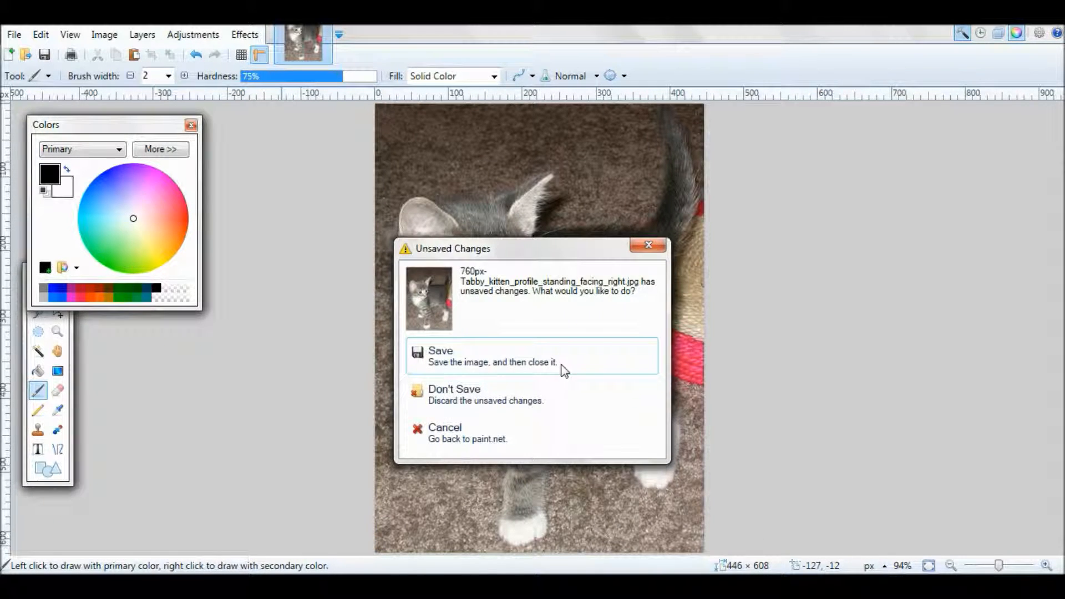
click(536, 407)
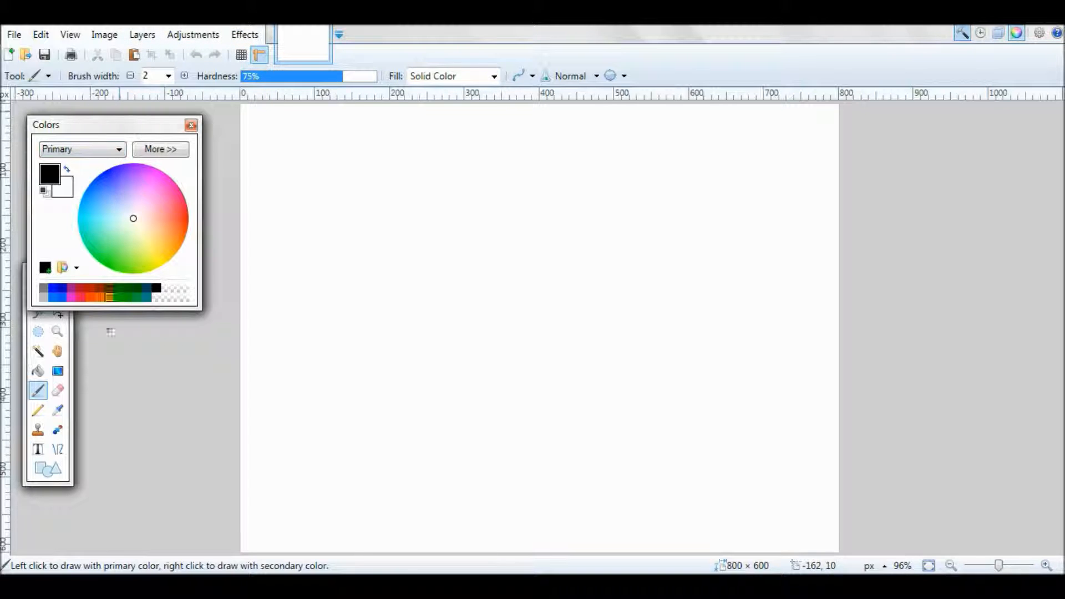
Step: Draw the custom Kitten shape on the blank canvas with the Shapes tool, about 360 × 495 pixels
click(49, 471)
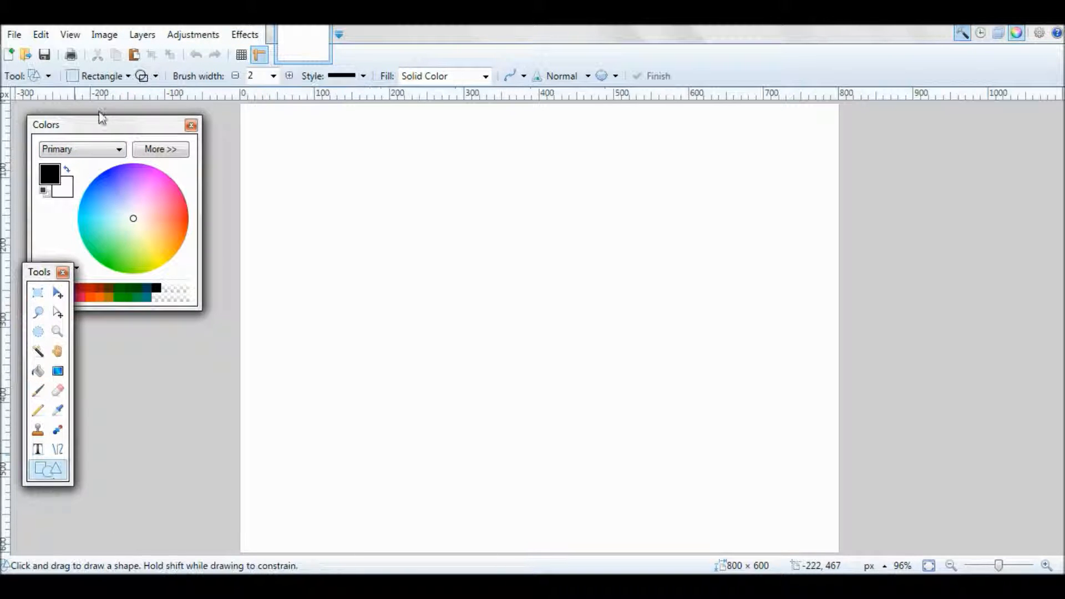
click(104, 76)
click(104, 330)
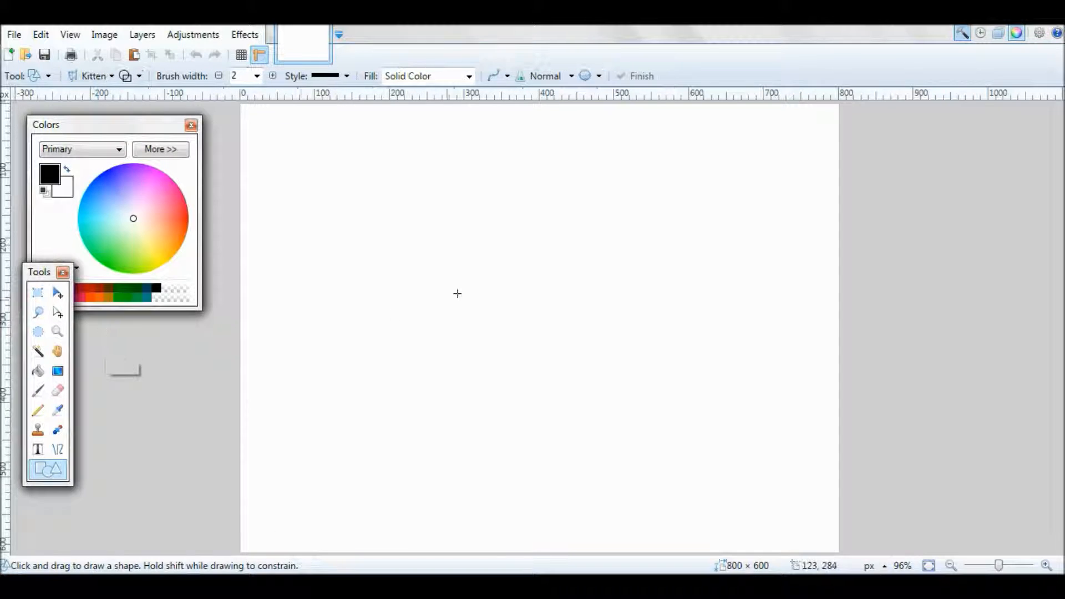
mouse_move(331, 141)
mouse_down()
mouse_move(614, 405)
mouse_move(654, 500)
mouse_move(600, 508)
mouse_up()
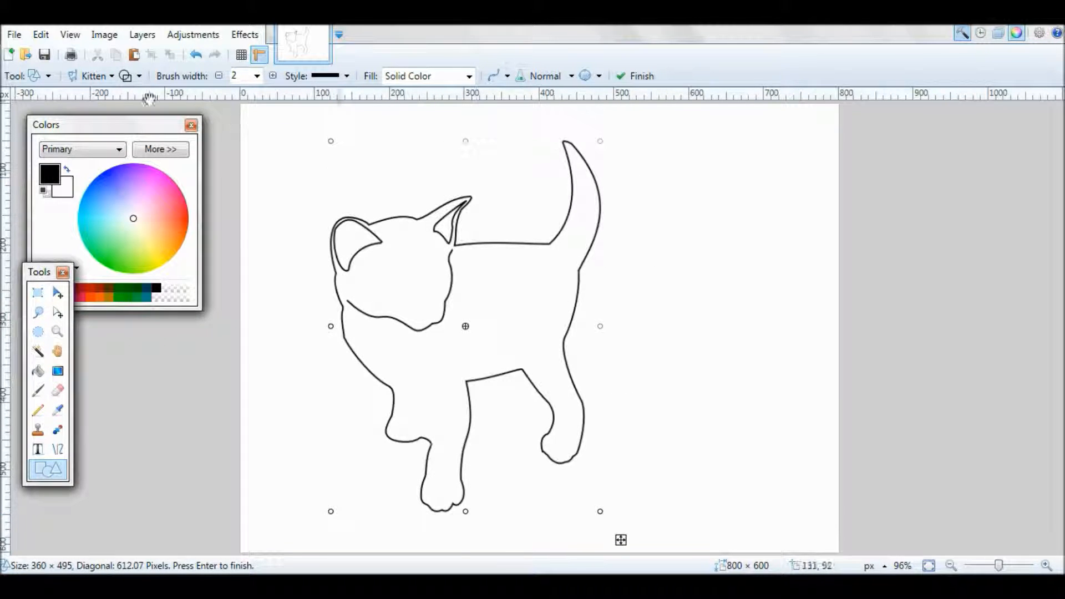
Step: Cycle the kitten shape through the draw/fill modes and settle on a filled shape with an outline
click(126, 78)
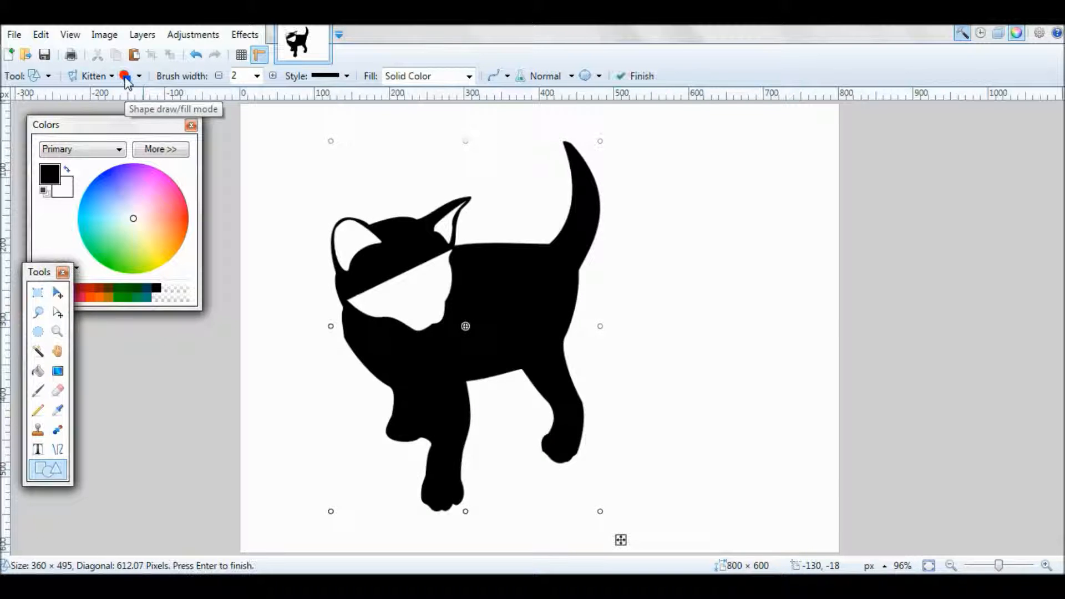
click(125, 78)
click(126, 78)
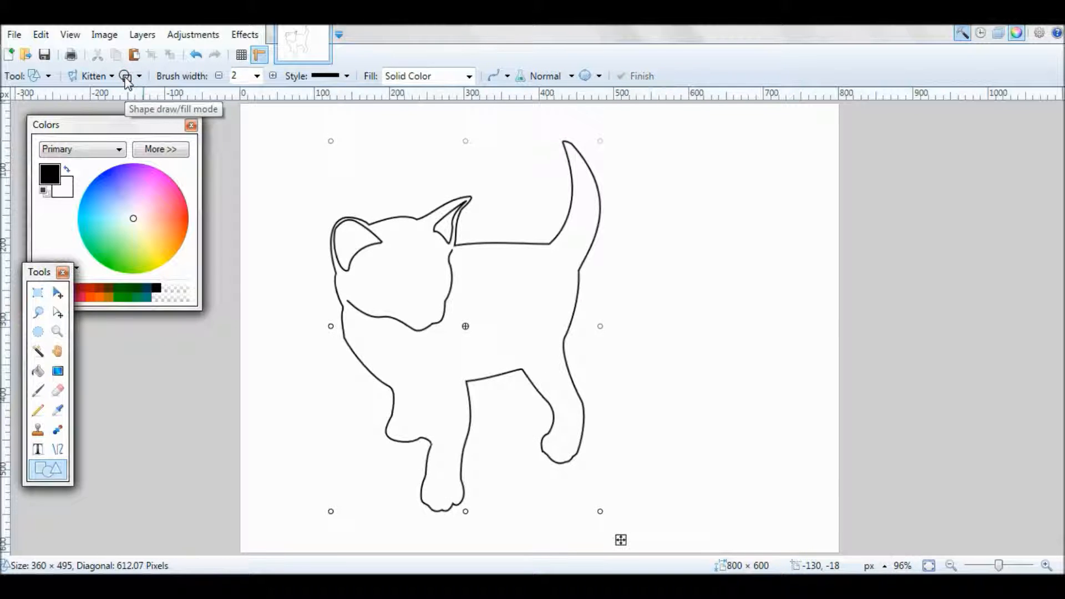
click(126, 79)
click(126, 78)
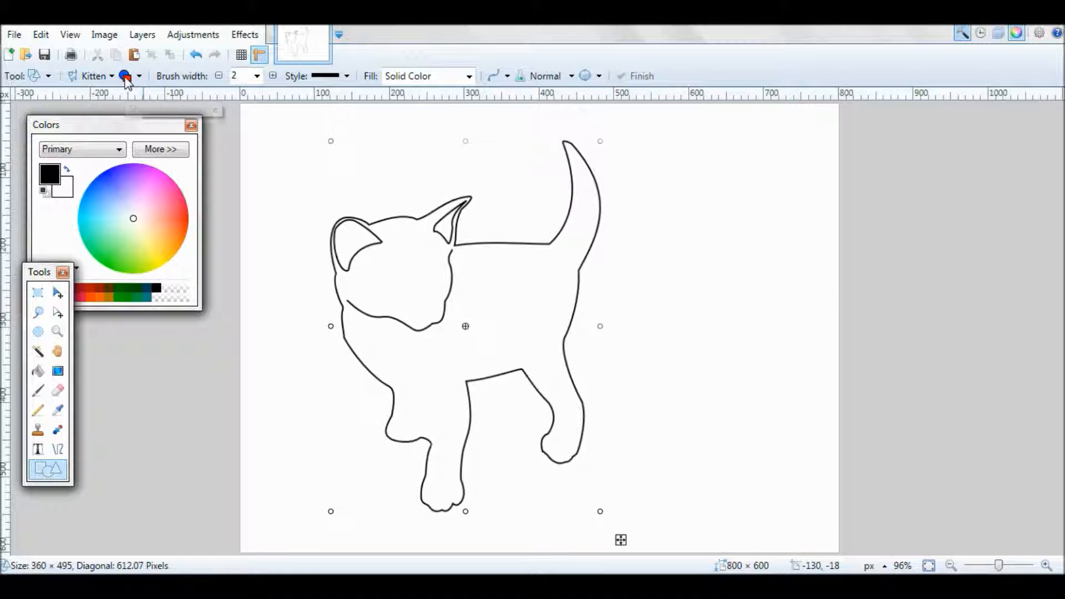
Step: Swap the primary and secondary colors back and forth, and choose a new secondary color for the kitten's fill on the color wheel
click(67, 170)
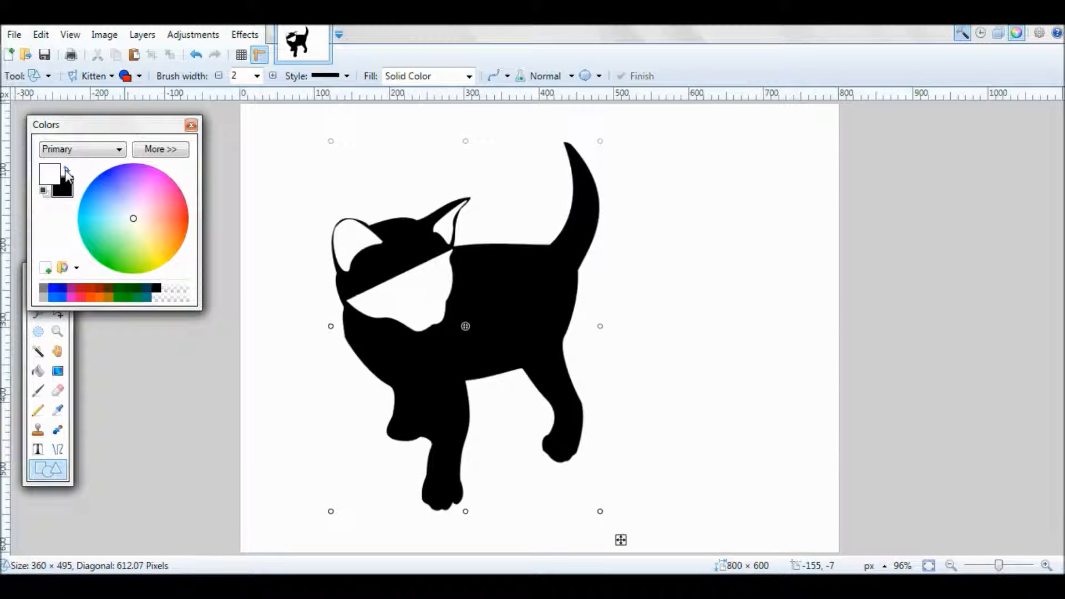
click(66, 169)
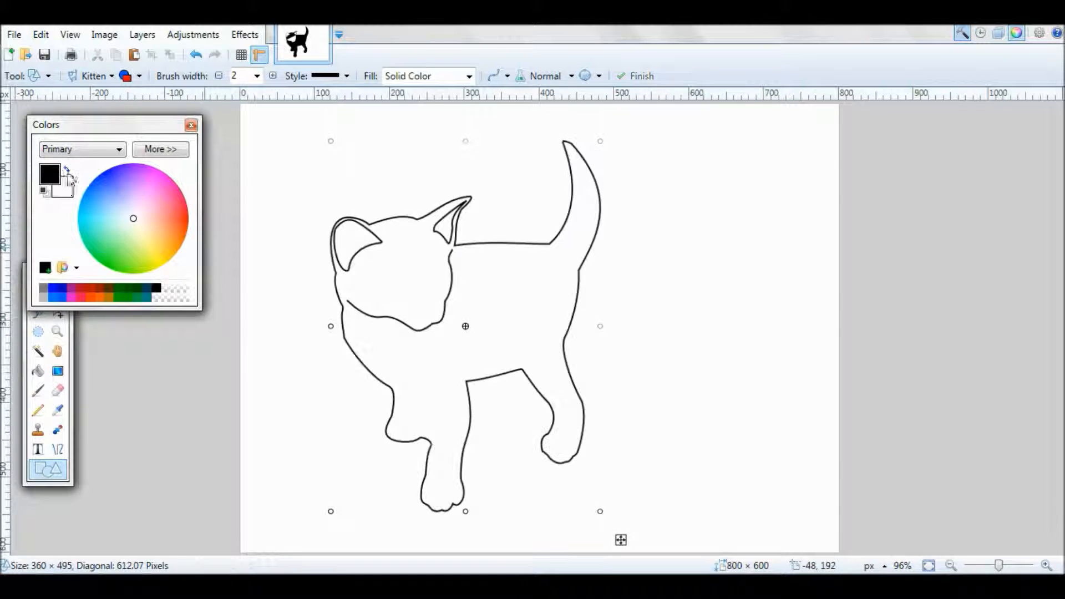
click(66, 197)
drag(141, 220, 150, 194)
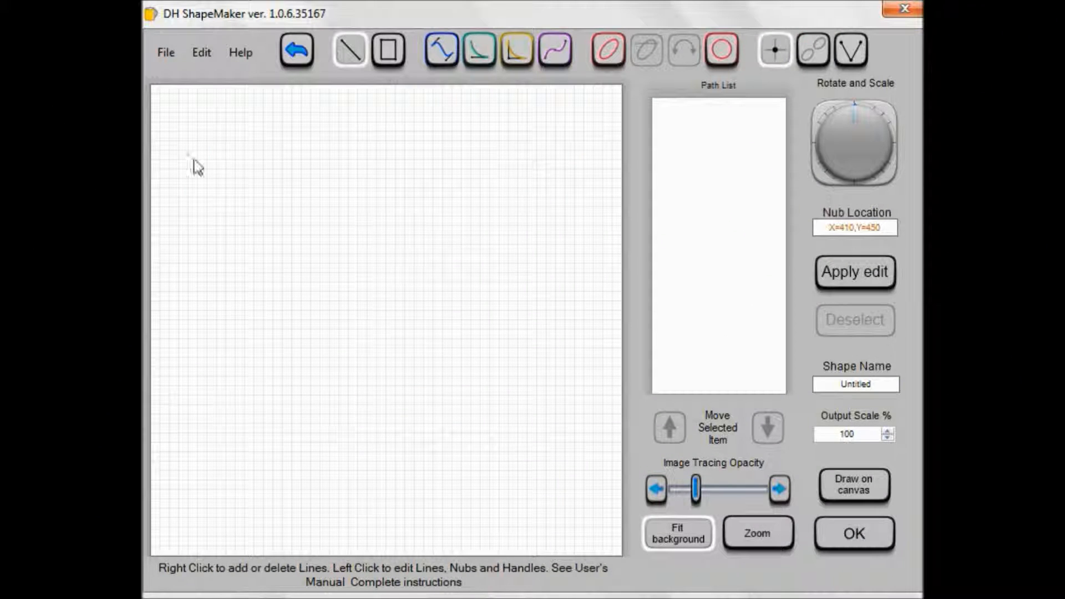
Step: Draw a rectangle on the empty ShapeMaker grid from X=80, Y=80 to X=410, Y=360 and add it to the path list
click(389, 50)
click(225, 161)
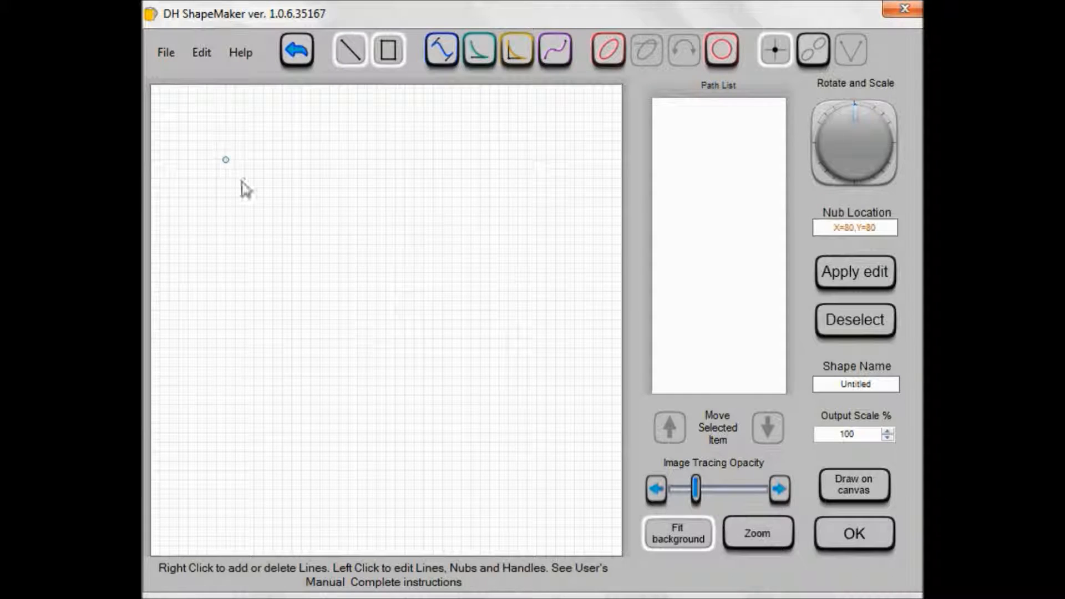
click(537, 423)
click(819, 277)
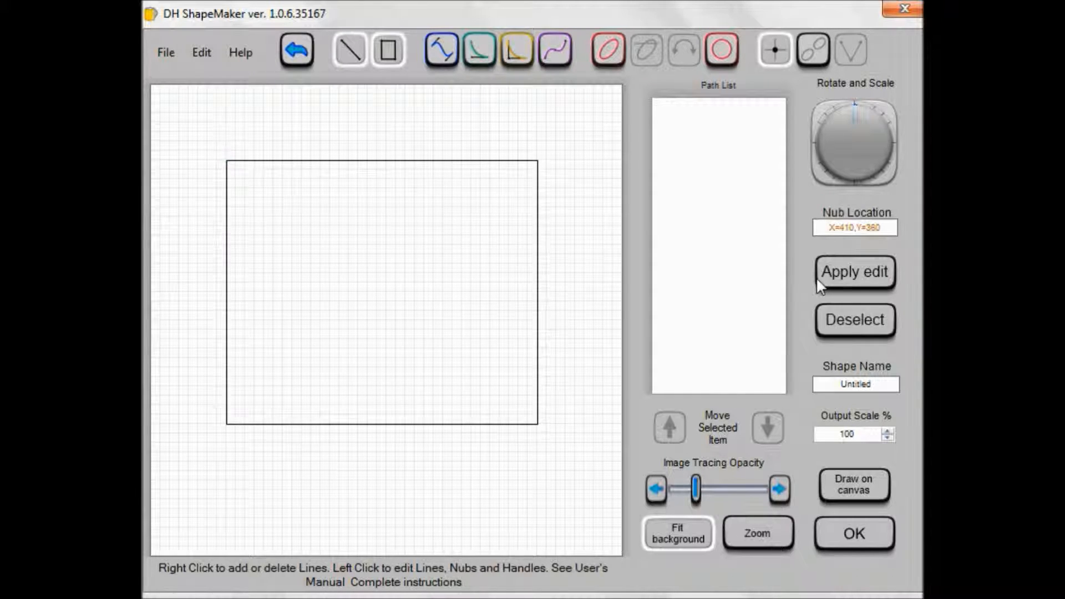
Step: Draw a smaller rectangle inside the first with its lower-right corner at X=370, Y=320 and add it to the path list
click(272, 207)
click(498, 386)
key(Return)
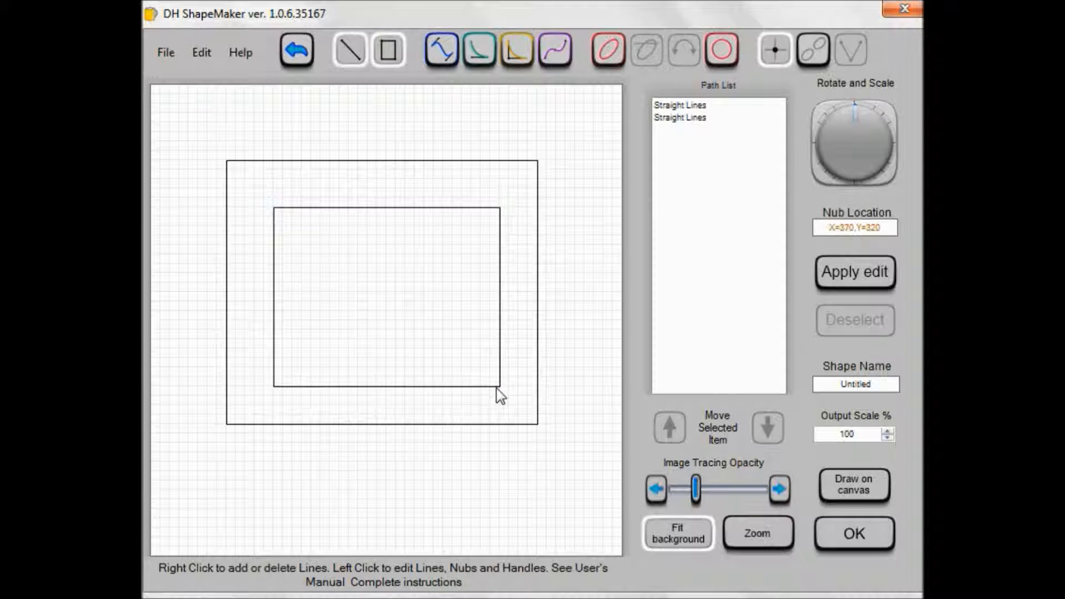
Step: Toggle the Export as Solid Fill option and switch it back to its original setting
click(166, 52)
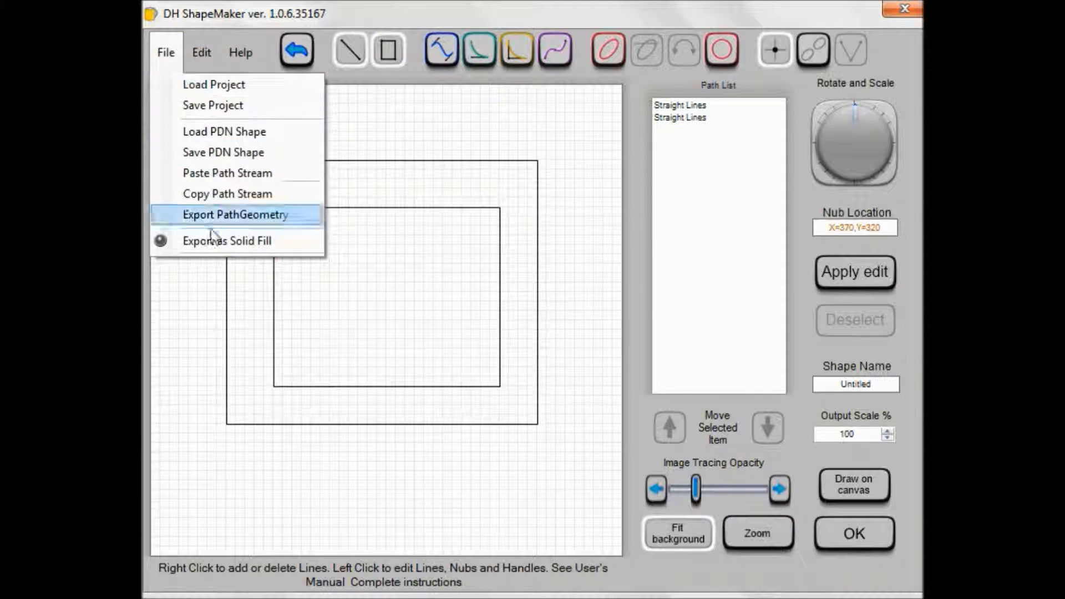
click(231, 251)
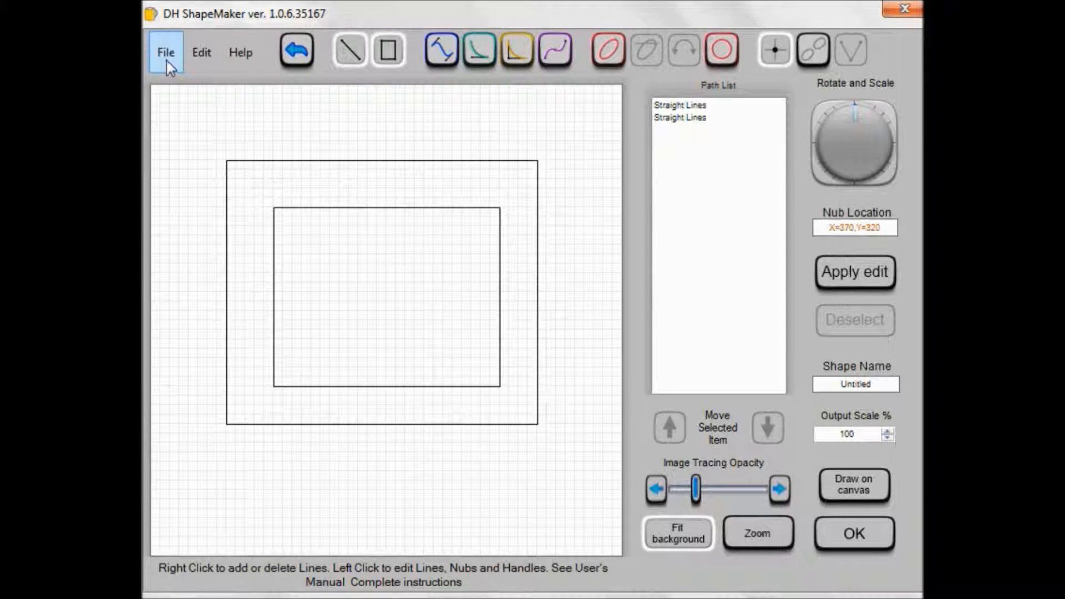
click(165, 52)
click(231, 243)
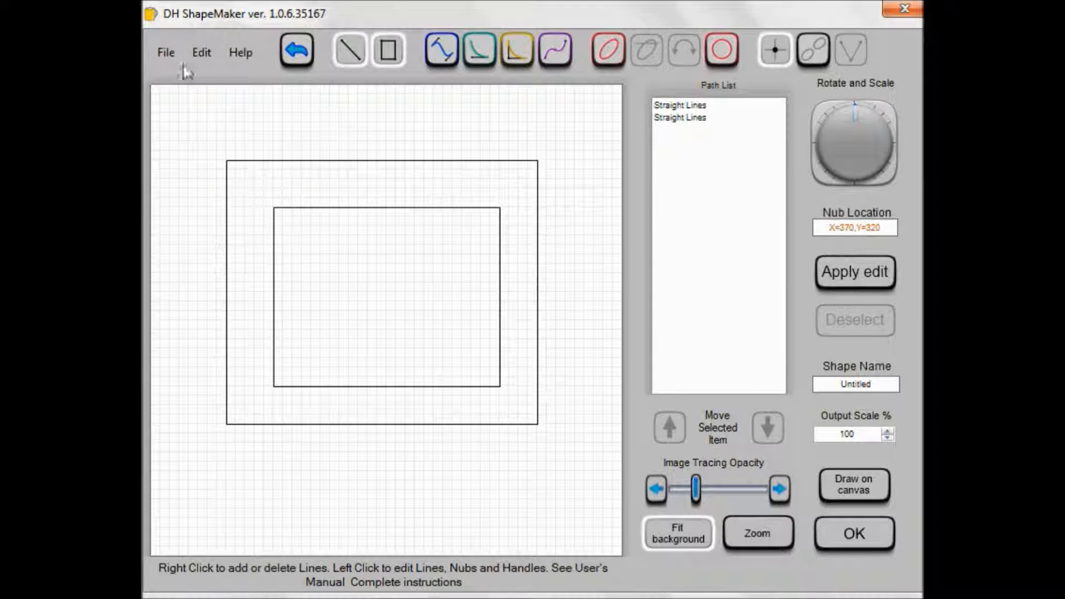
click(167, 61)
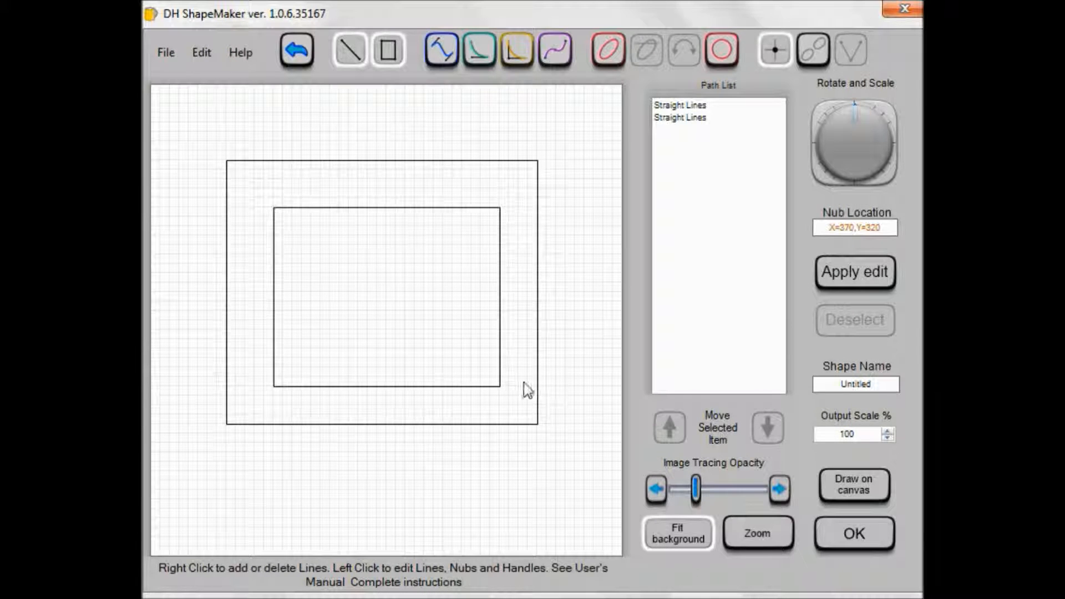
Step: Delete the inner rectangle and draw an open L-shaped straight-line path in its place, ending at X=390, Y=310
click(501, 388)
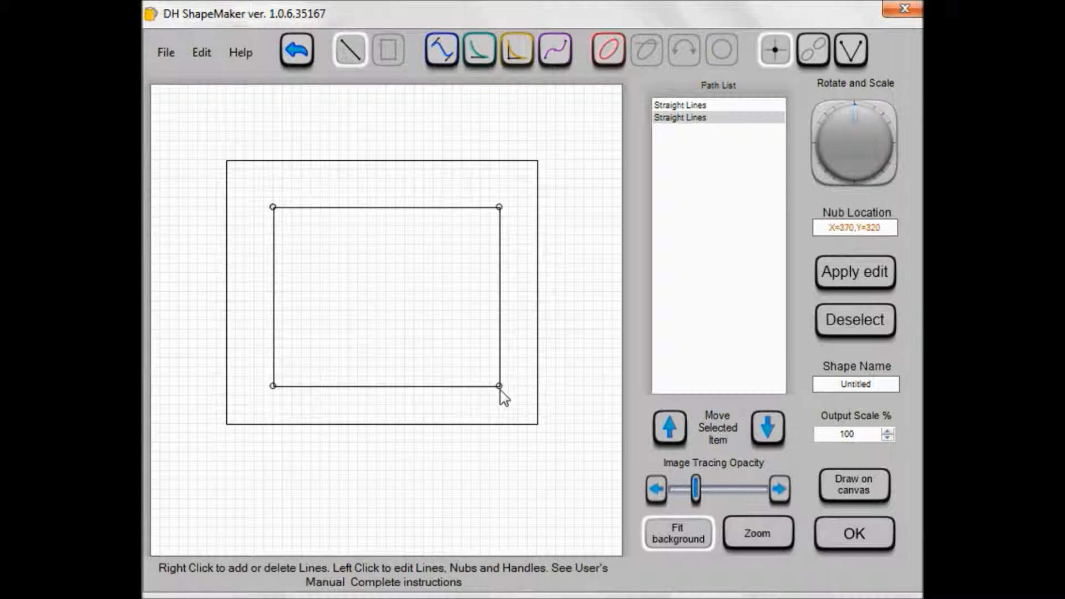
right_click(500, 389)
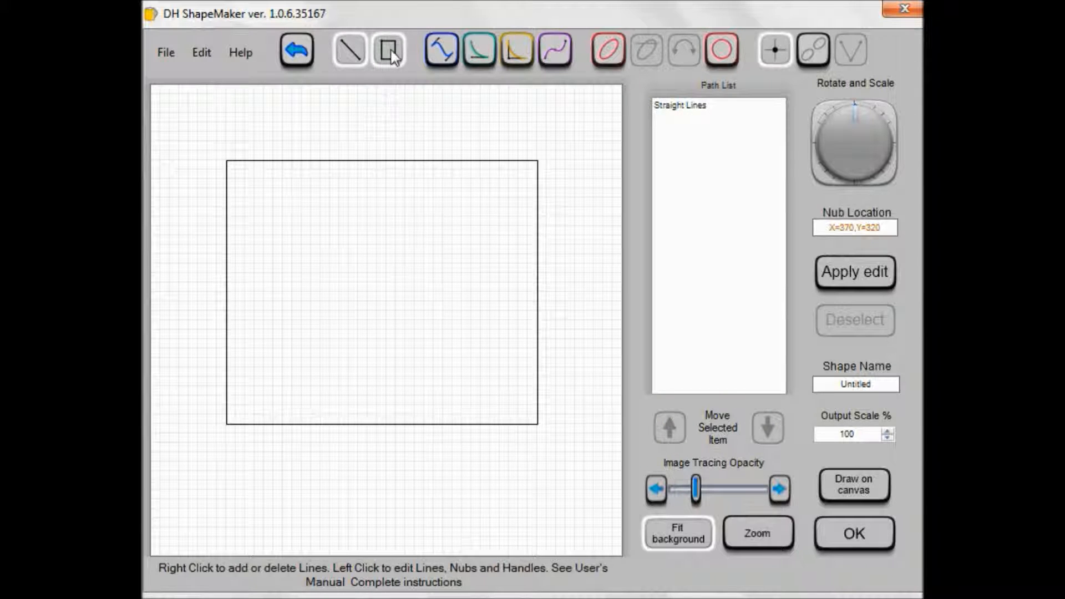
right_click(265, 197)
right_click(265, 348)
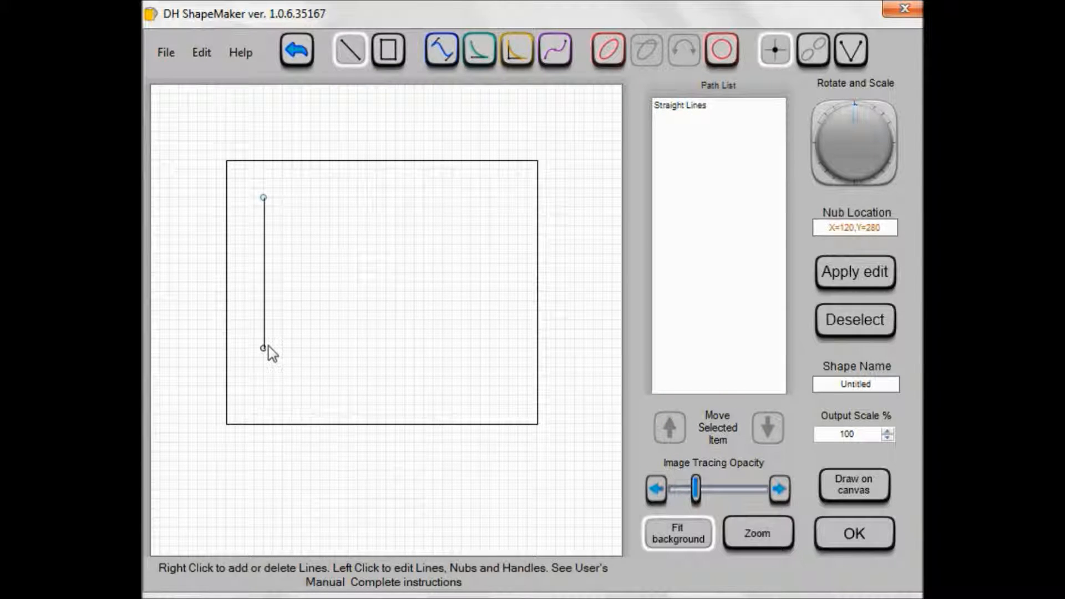
right_click(509, 348)
drag(263, 348, 264, 376)
drag(517, 351, 518, 377)
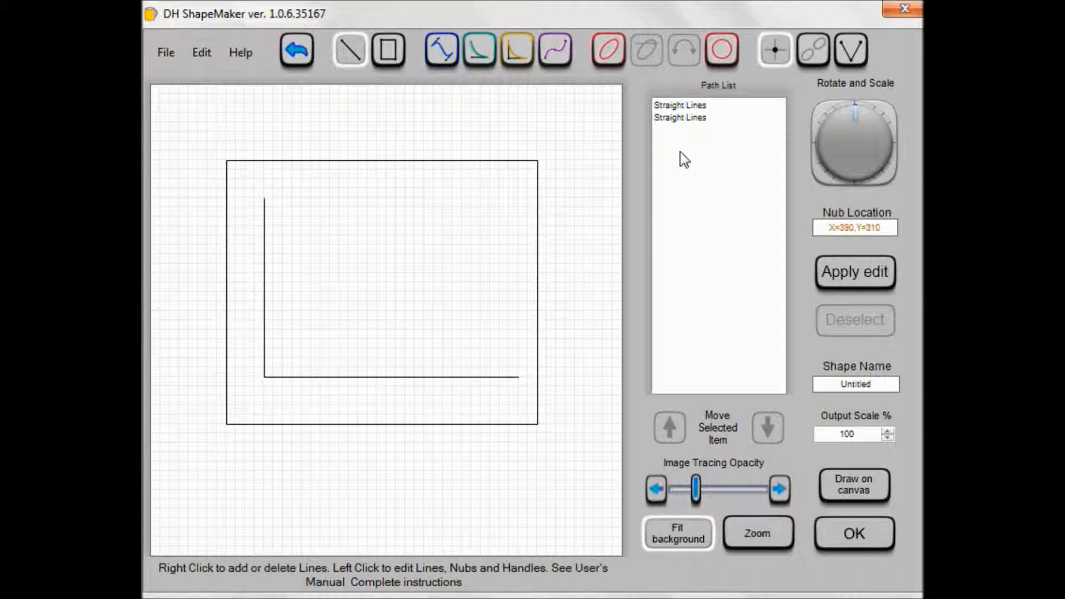
Step: Clone the open L-shaped path inside the rectangle
click(676, 118)
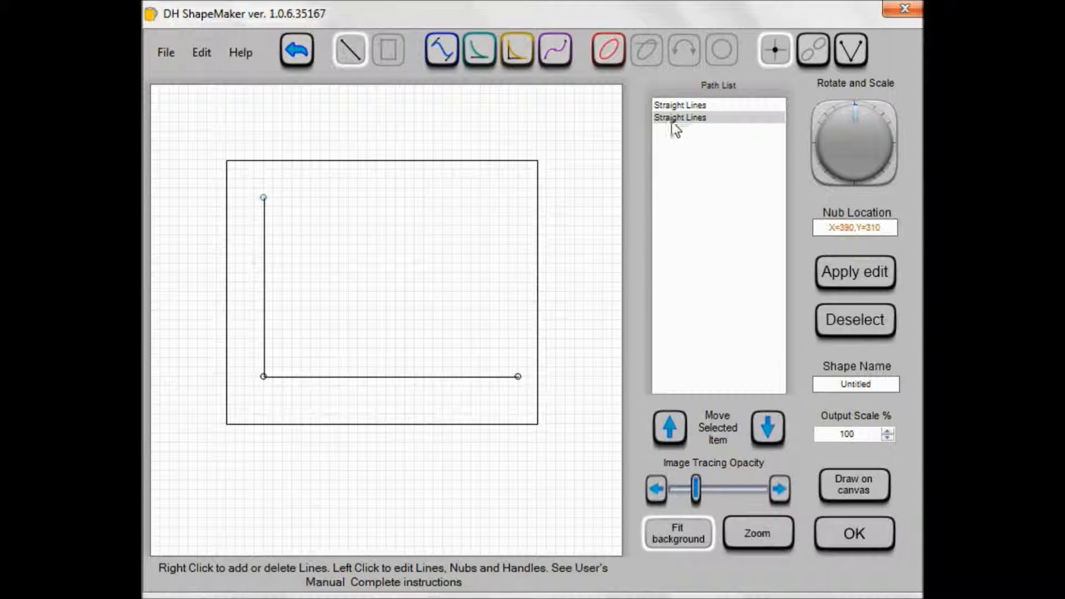
click(202, 52)
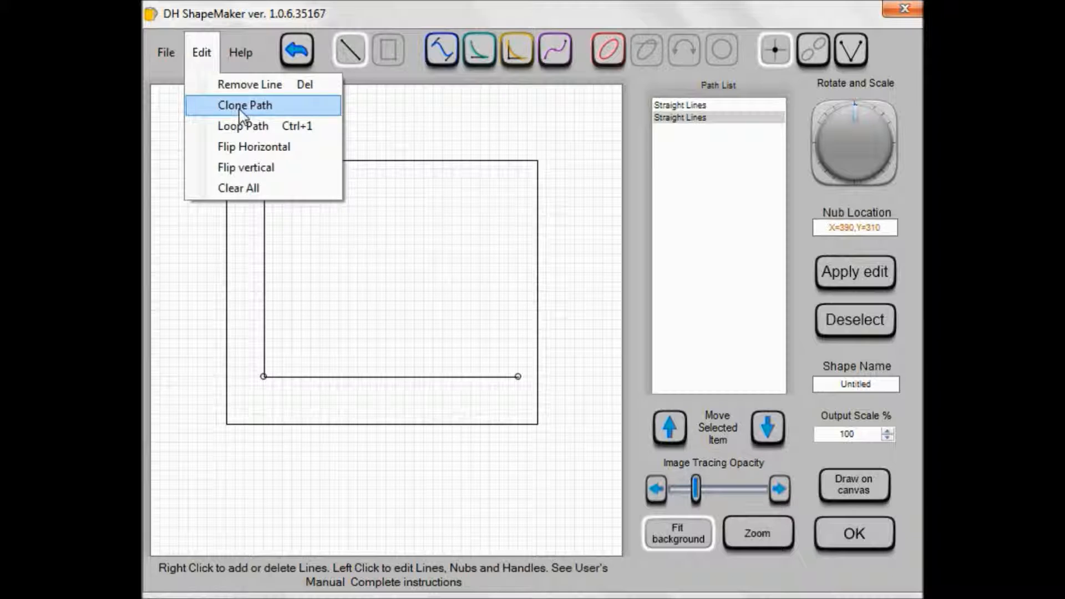
click(238, 111)
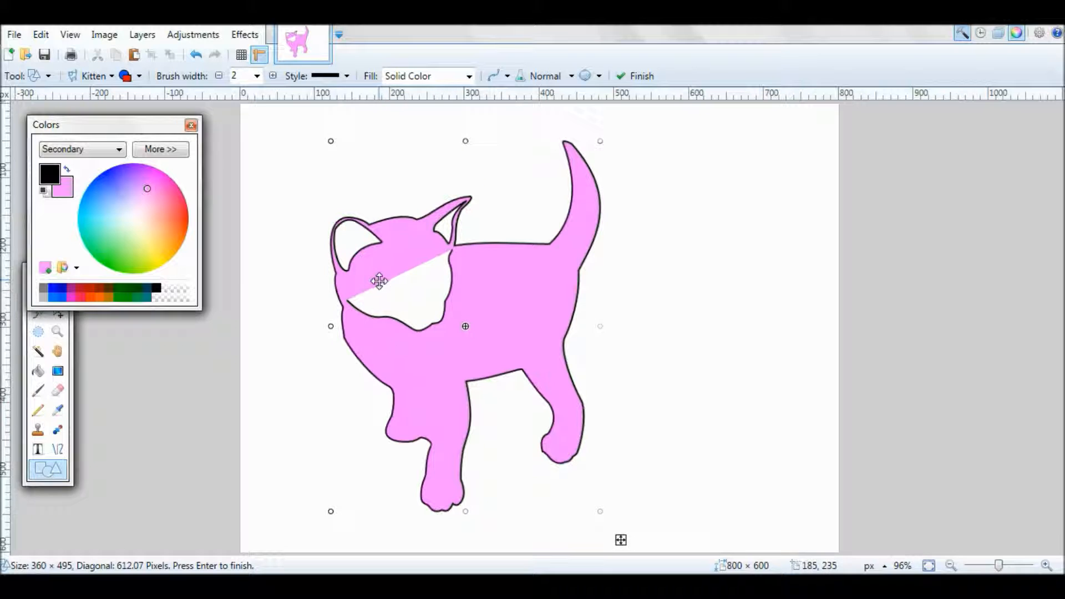
Step: Close the pink kitten image and reopen the recent photo 760px-Tabby_kitten_profile_standing_facing_right.jpg
click(328, 26)
click(438, 383)
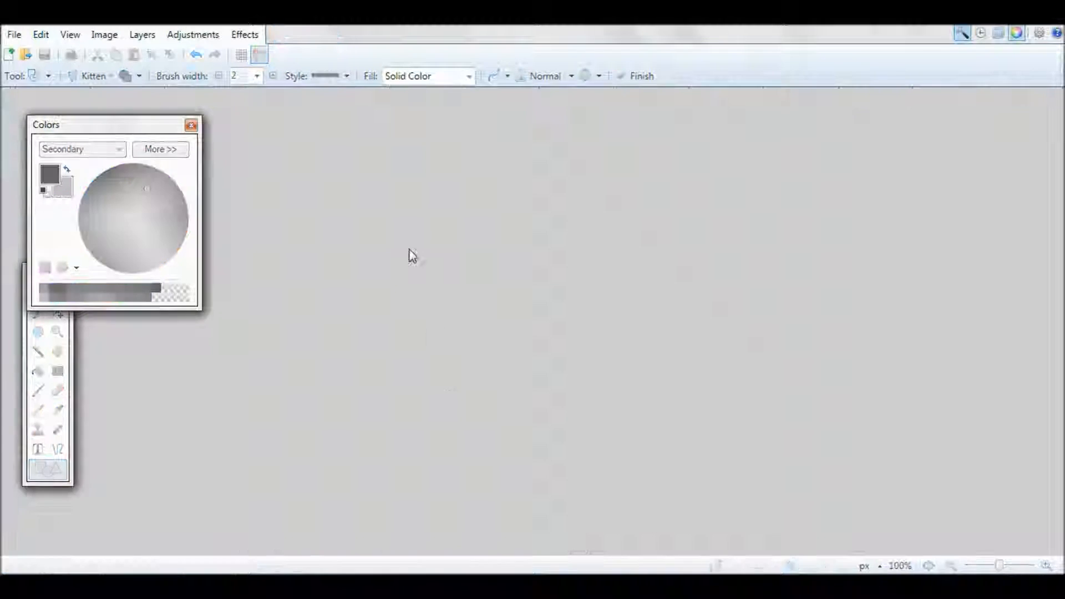
click(13, 34)
mouse_move(84, 88)
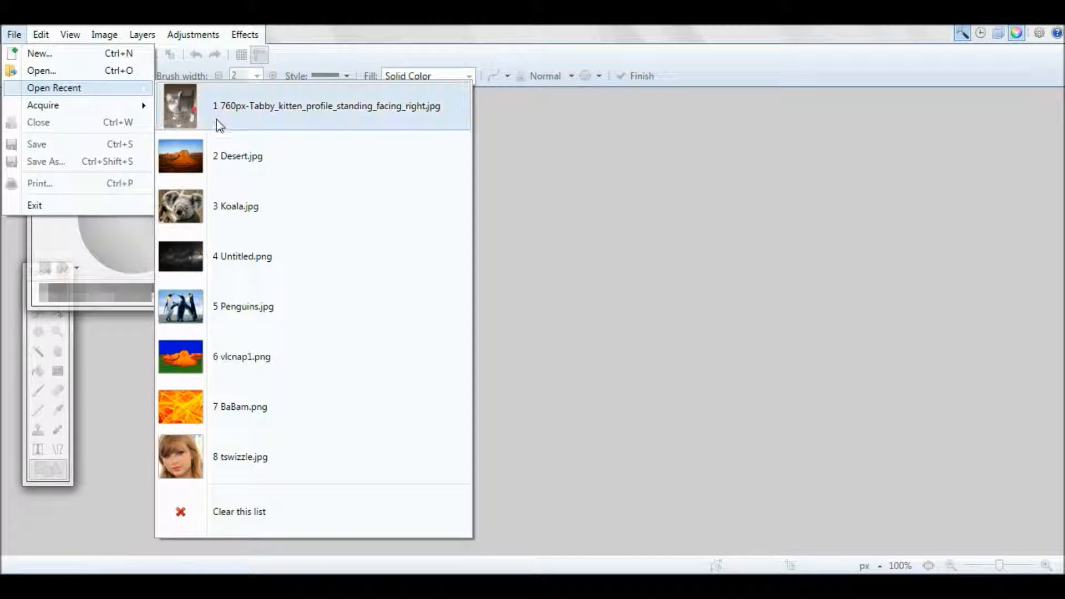
click(219, 124)
Step: Start DH ShapeMaker on the kitten photo and load the project Kitten.dhp
click(244, 34)
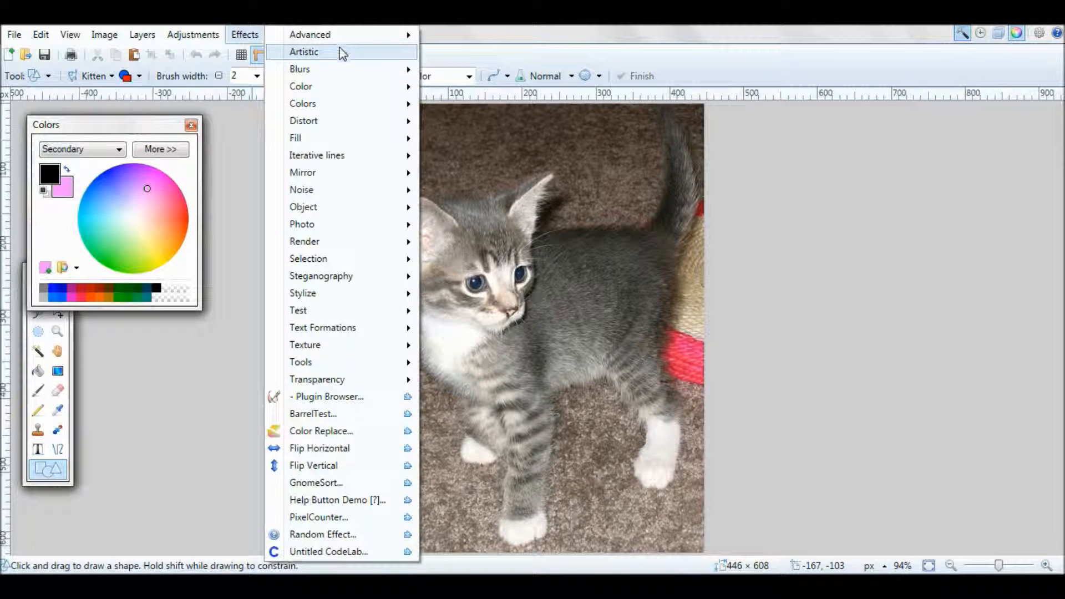
mouse_move(342, 38)
click(481, 54)
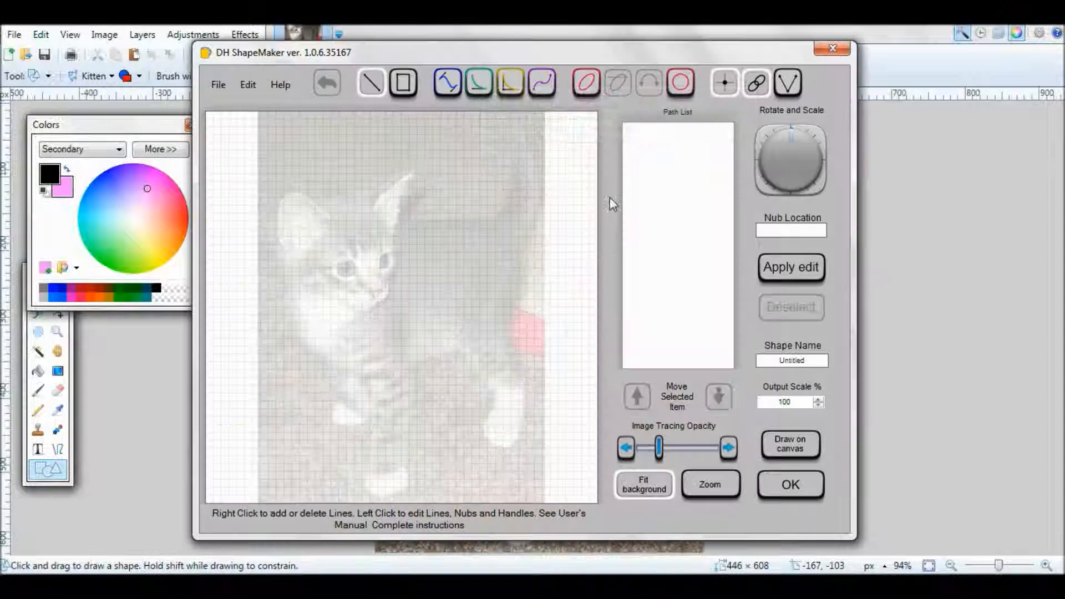
click(218, 84)
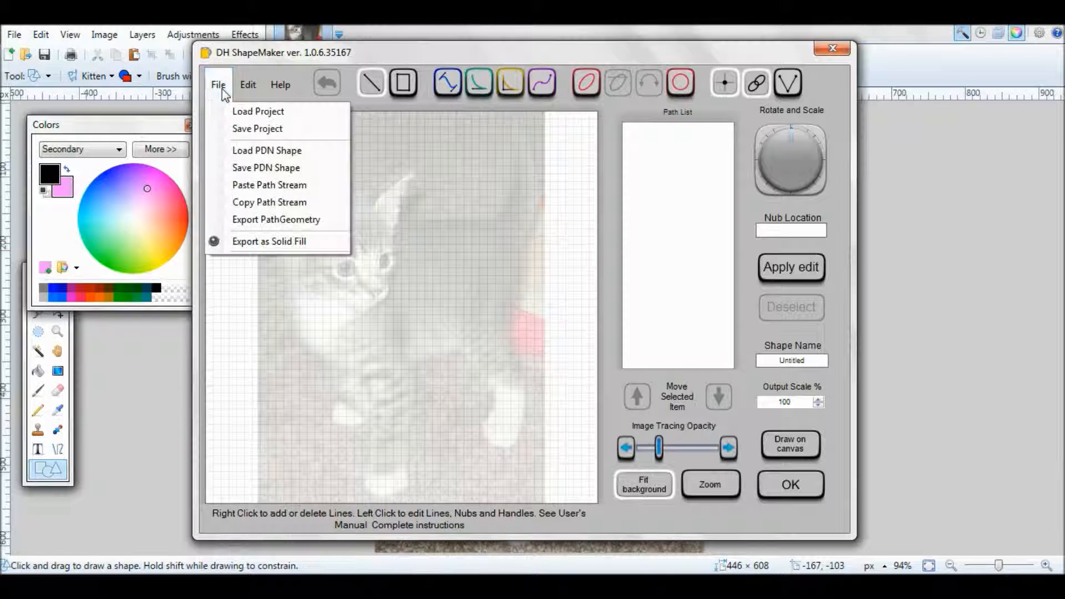
click(256, 112)
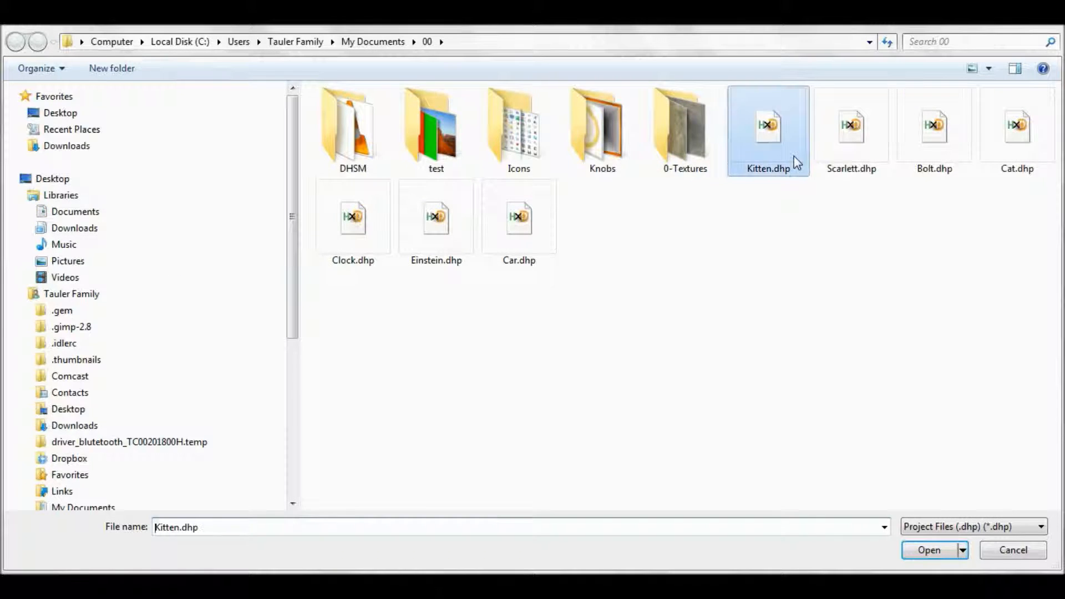
double_click(794, 158)
Step: Select the open face path of the kitten and clone it
click(377, 305)
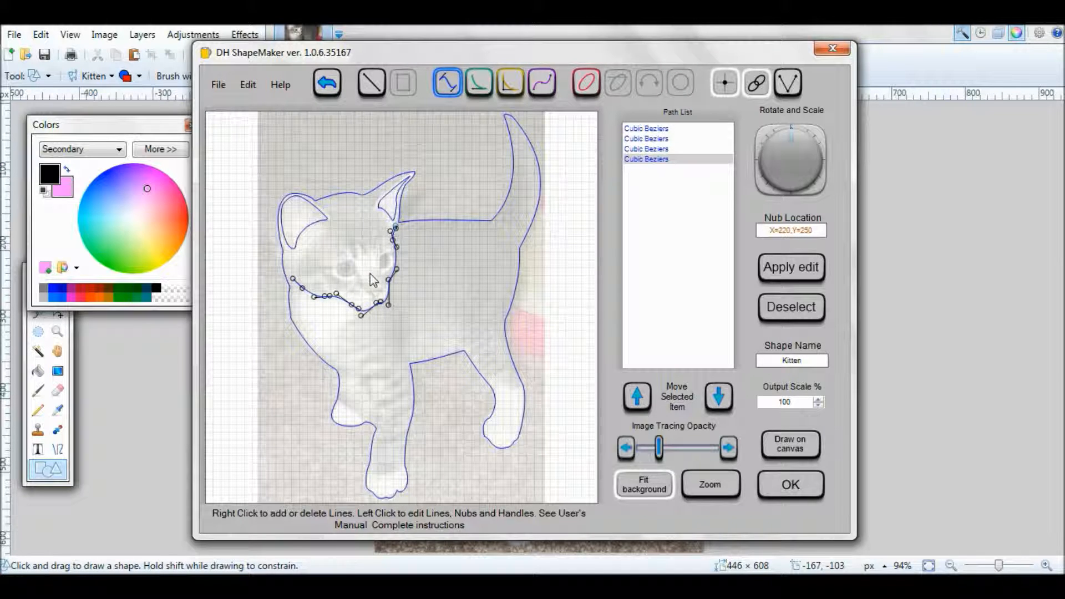
click(248, 85)
click(280, 136)
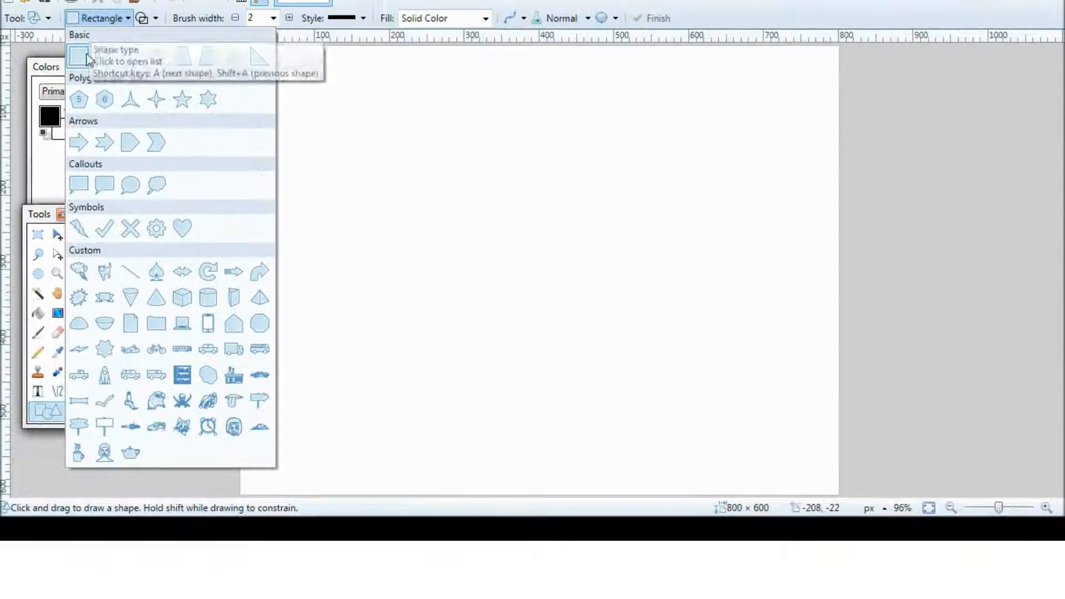
Step: Draw the custom Kitten shape on the blank 800 × 600 canvas at about 347 × 445 pixels
click(105, 273)
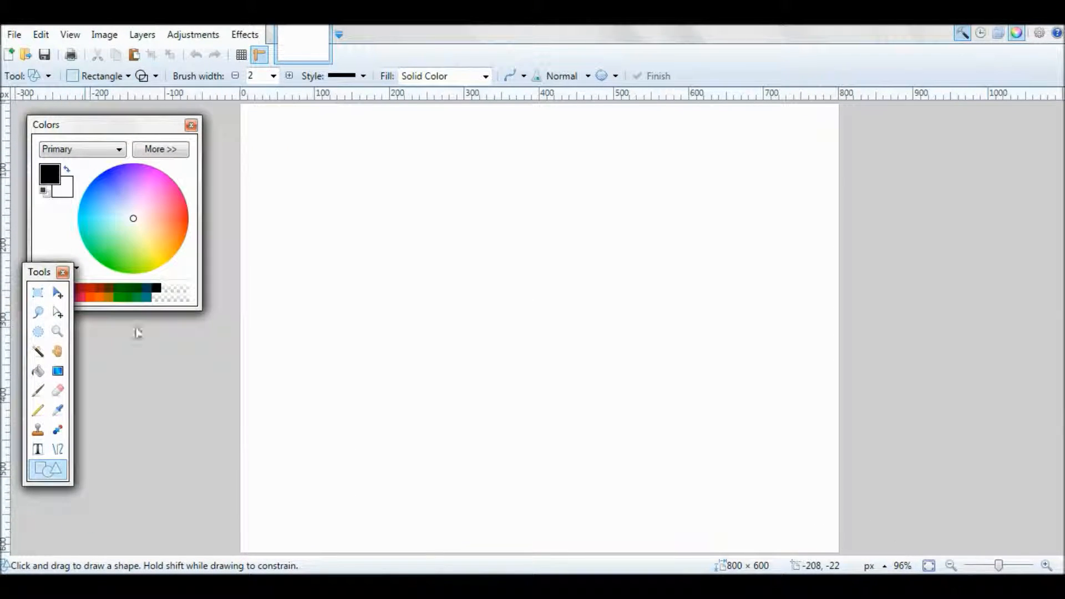
drag(347, 183, 608, 515)
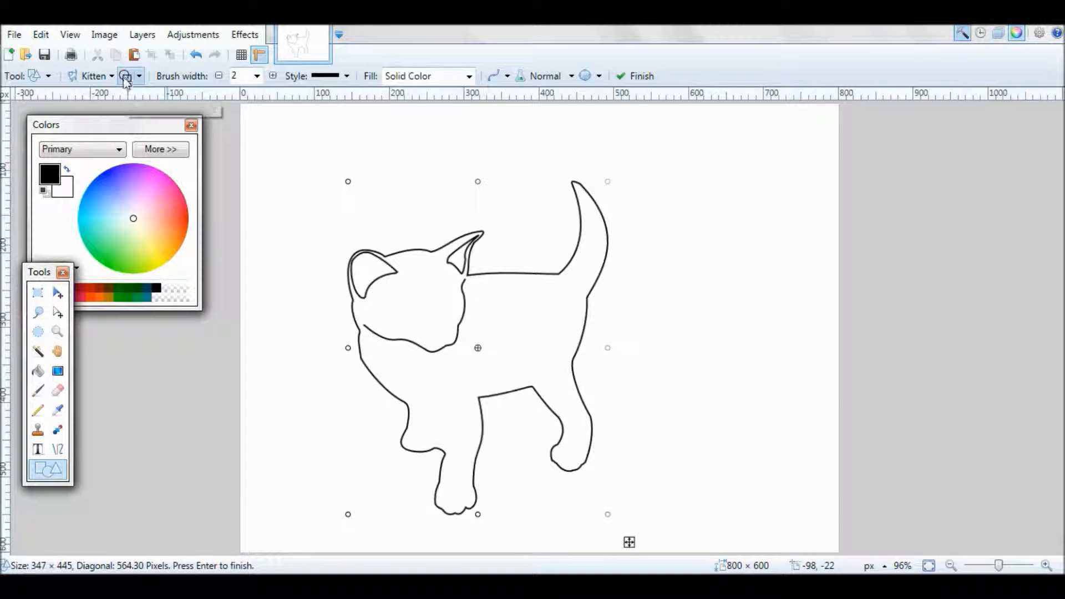
Step: Switch the kitten shape to a filled shape with outline and choose a pink secondary color for its fill
click(125, 76)
click(111, 76)
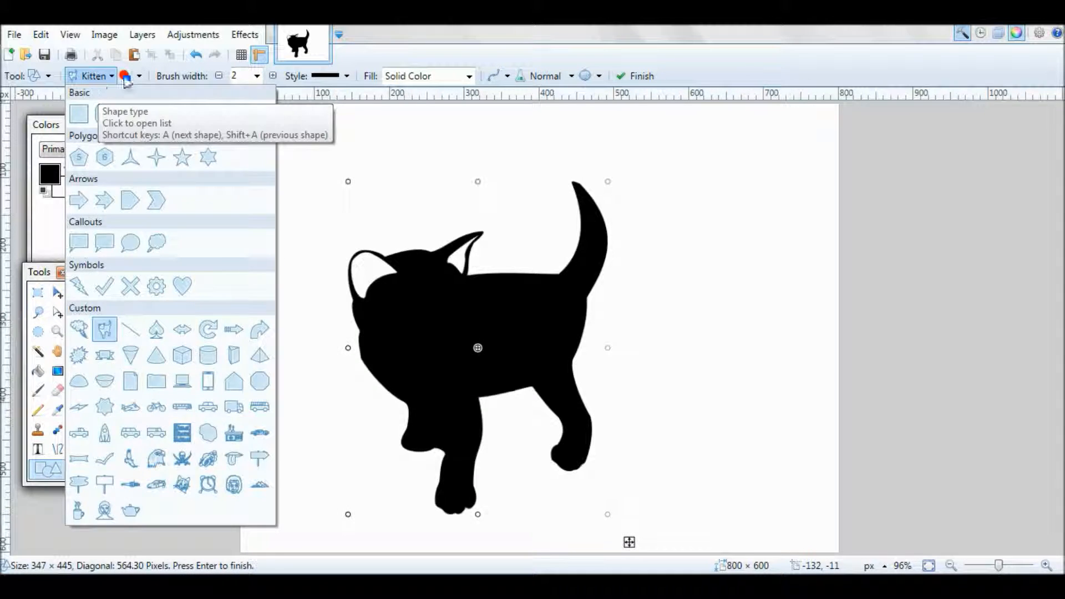
click(125, 77)
click(64, 188)
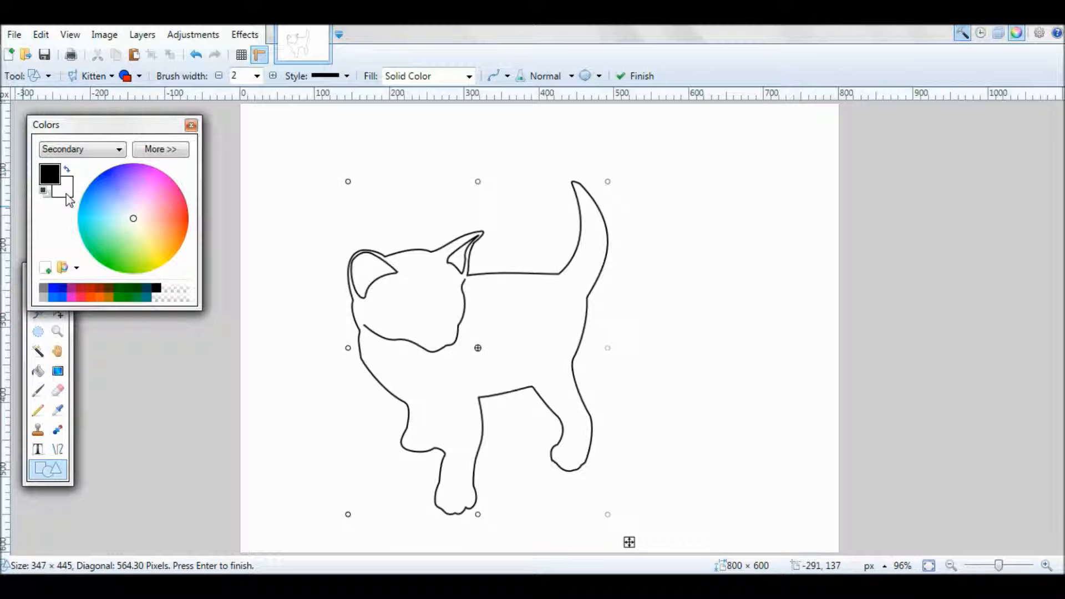
drag(153, 211, 161, 197)
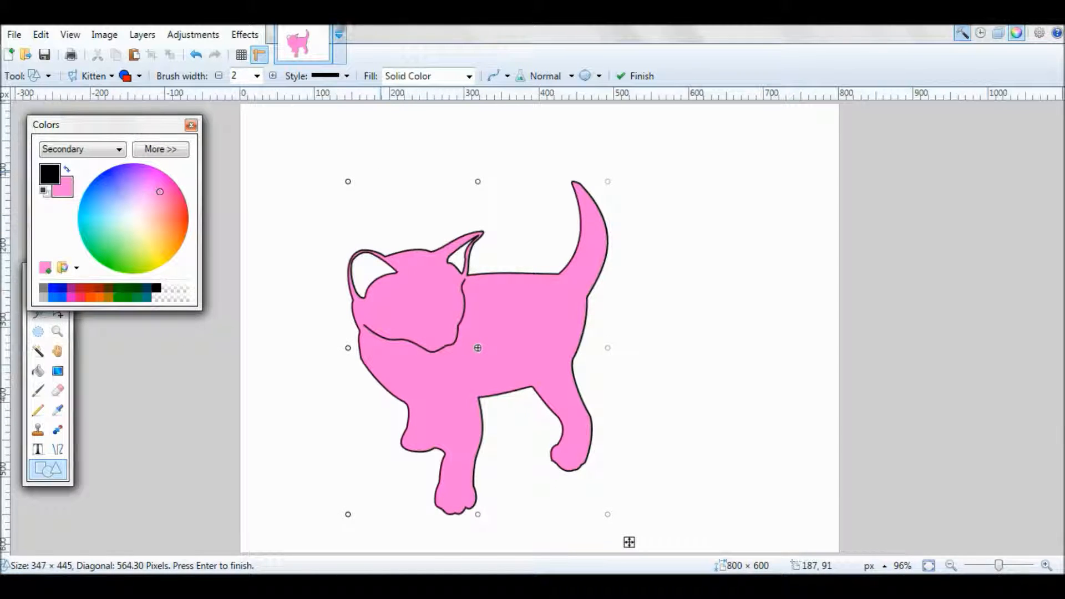
Step: Close the canvas with the filled kitten and open 760px-Tabby_kitten_profile_standing_facing_right.jpg again from the recent files
click(326, 26)
click(466, 381)
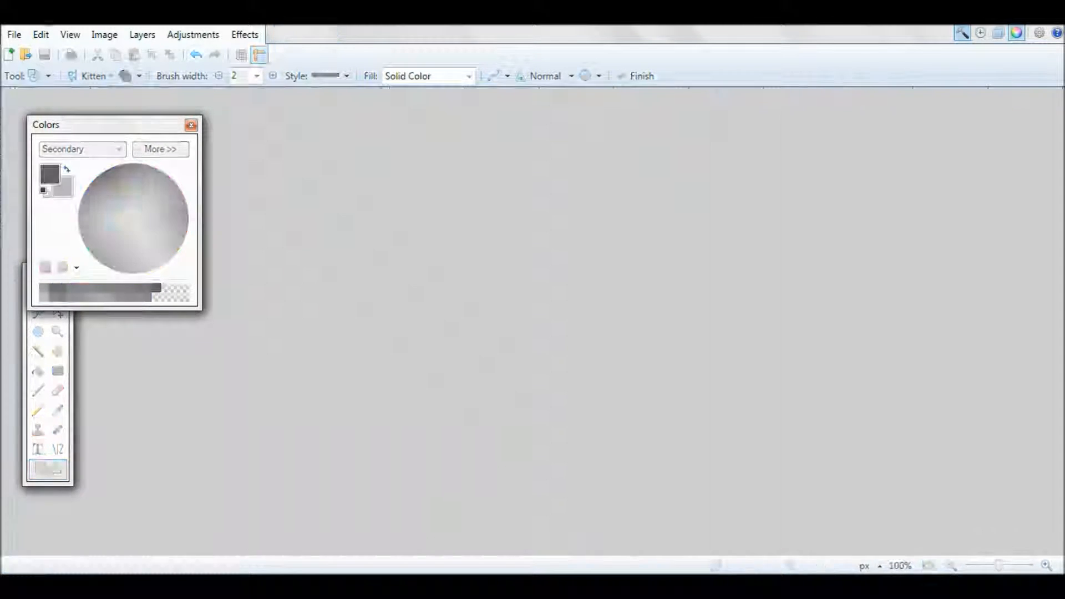
click(17, 36)
mouse_move(37, 89)
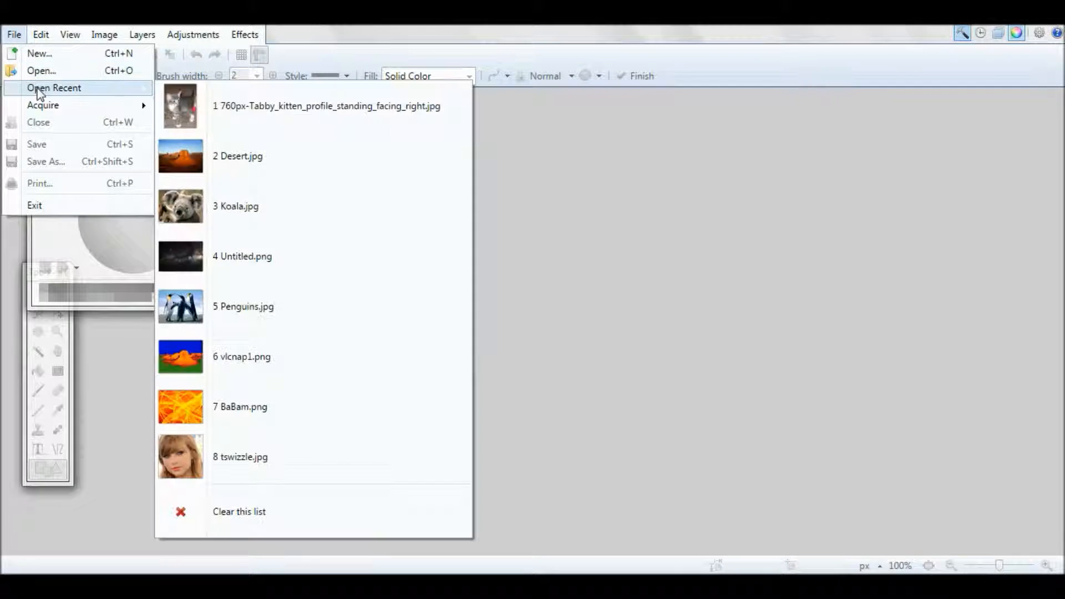
click(245, 87)
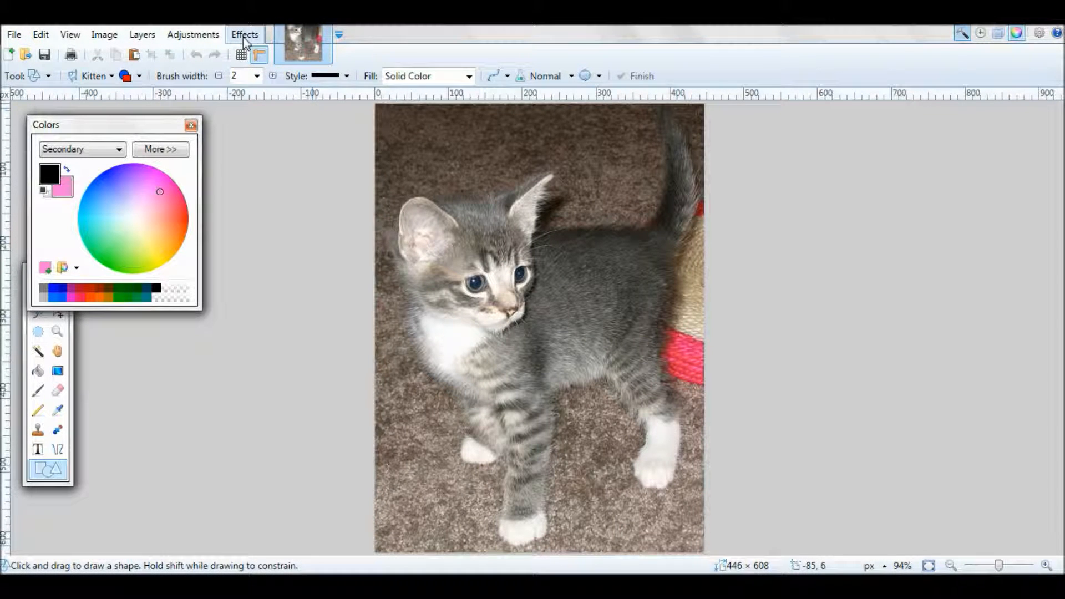
Step: Run DH ShapeMaker again and load the Kitten.dhp project over the photo
click(245, 34)
mouse_move(309, 35)
click(469, 48)
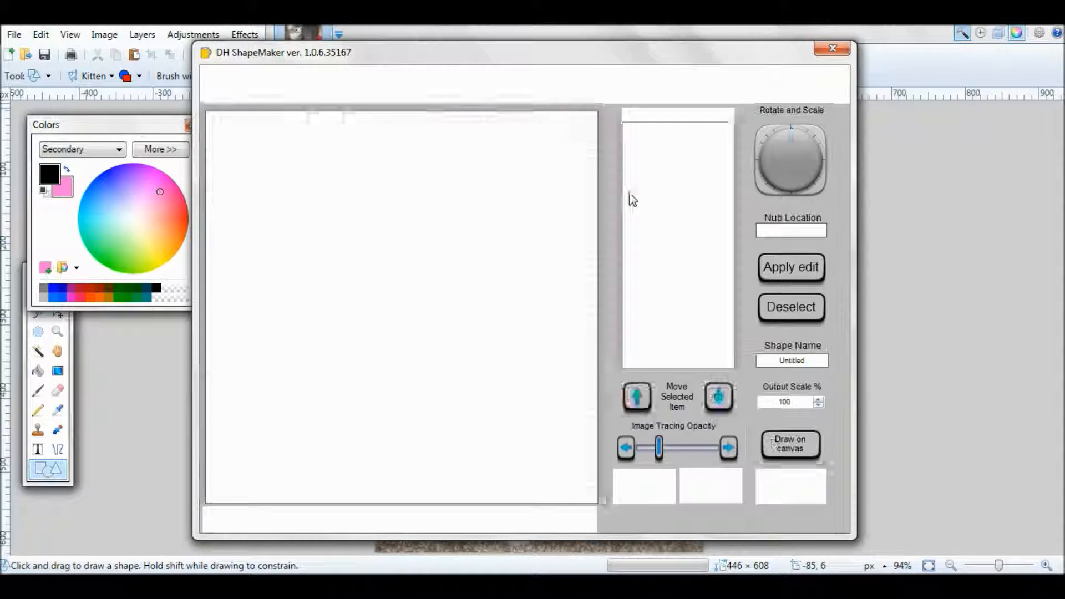
click(216, 84)
click(258, 112)
double_click(768, 148)
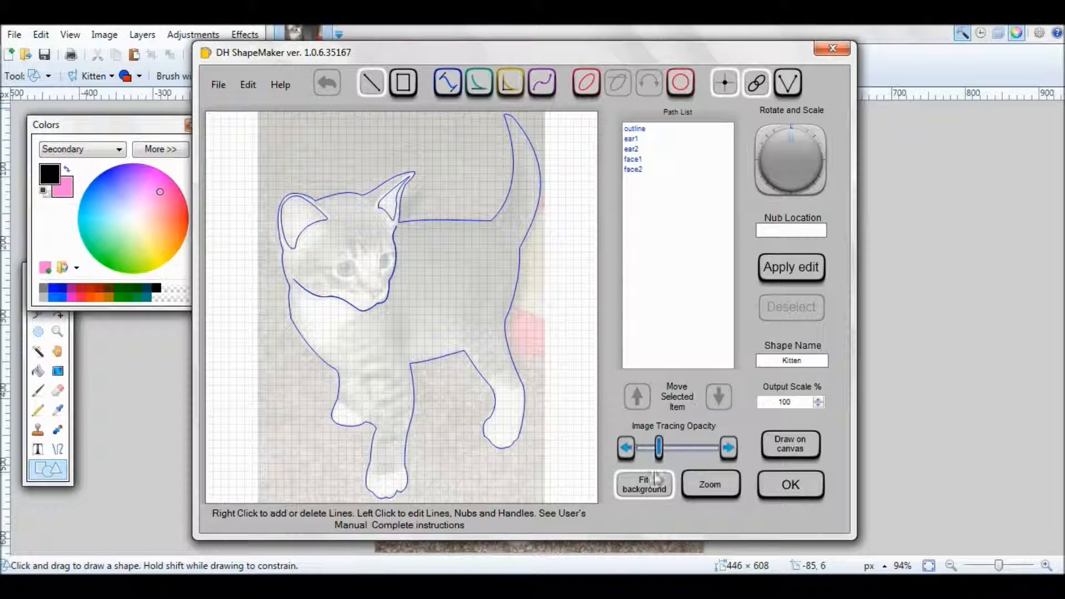
Step: Raise the image tracing opacity and magnify the kitten's face around the eyes for tracing
click(716, 493)
drag(659, 448, 691, 452)
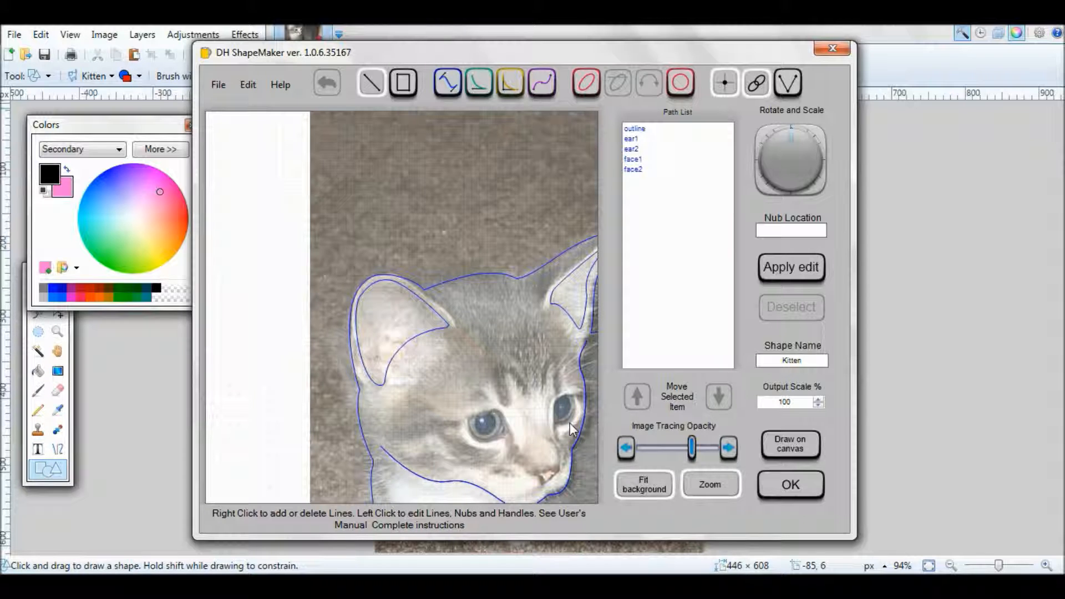
drag(568, 423, 474, 273)
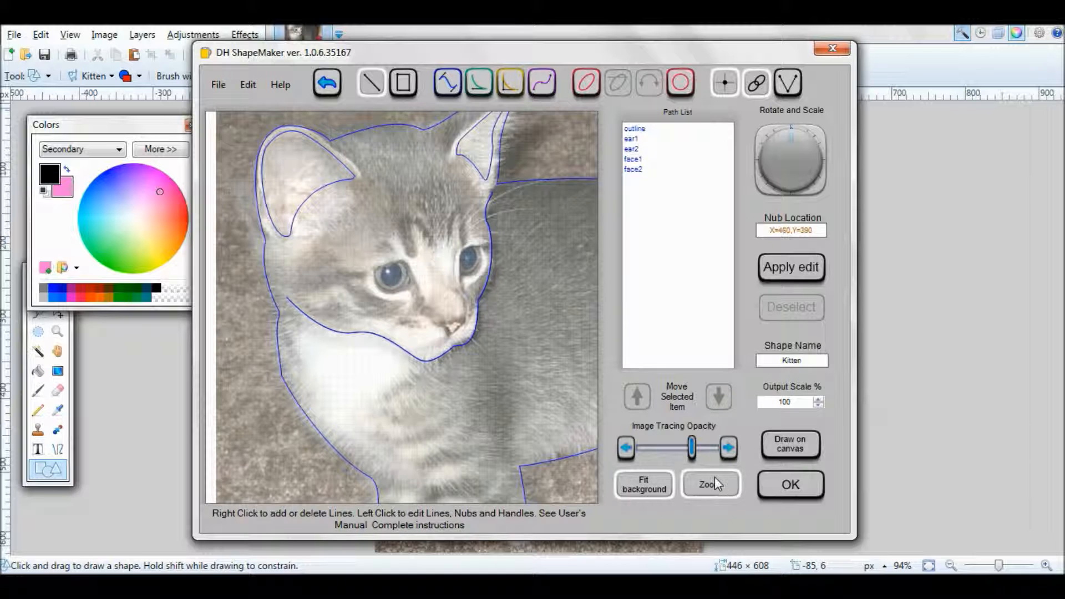
click(702, 484)
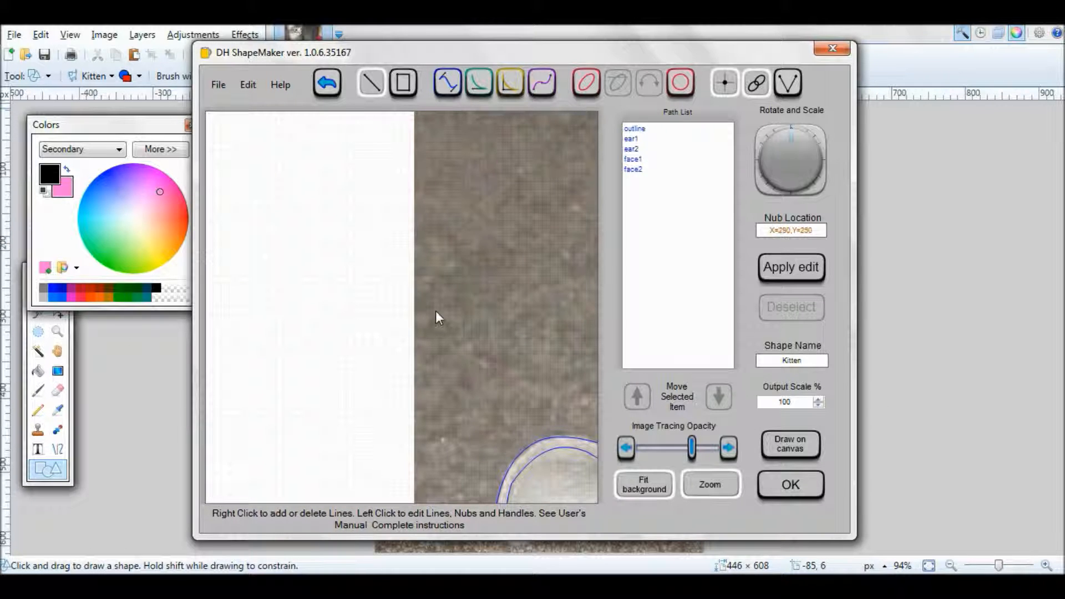
mouse_move(453, 317)
mouse_down()
mouse_move(283, 238)
mouse_move(287, 111)
mouse_up()
drag(382, 196, 265, 75)
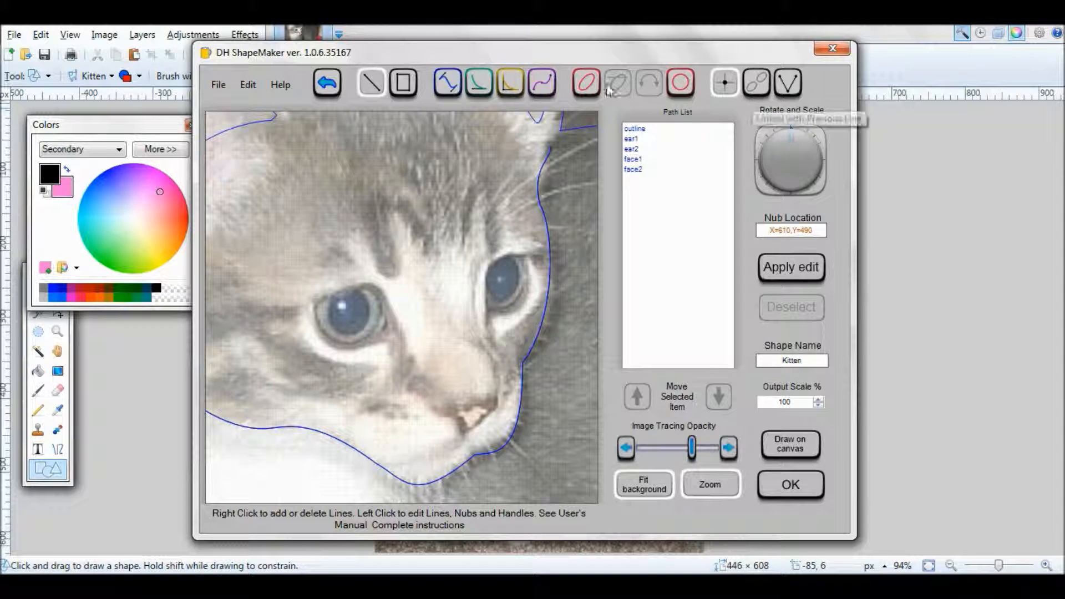
Step: Trace the upper and inner edge of the eye nearest the face outline with a cubic Bezier curve
click(456, 88)
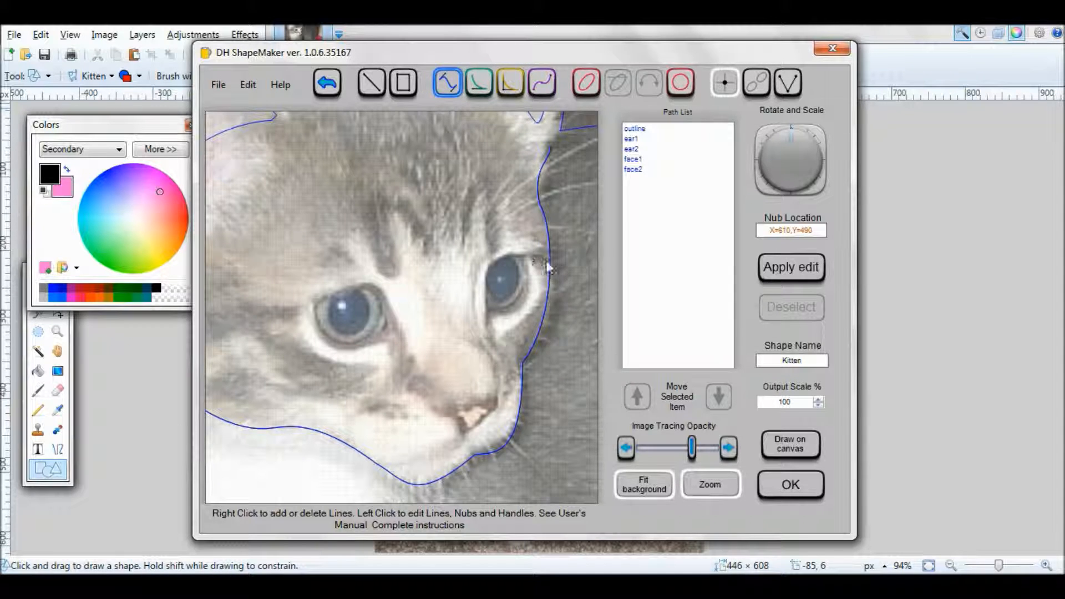
right_click(530, 256)
right_click(488, 333)
drag(511, 321, 464, 221)
drag(528, 277, 528, 267)
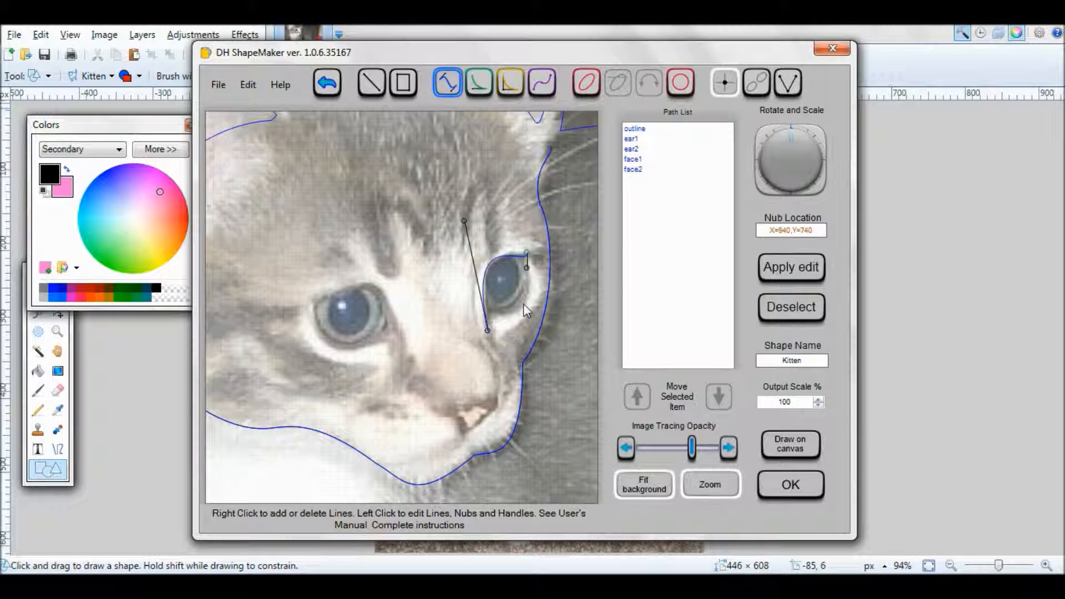
Step: Add a short Bezier segment from the eye's inner corner up to the eyeball and fine-tune it with grid snapping off
right_click(494, 359)
drag(497, 348, 488, 318)
drag(491, 311, 490, 310)
click(725, 83)
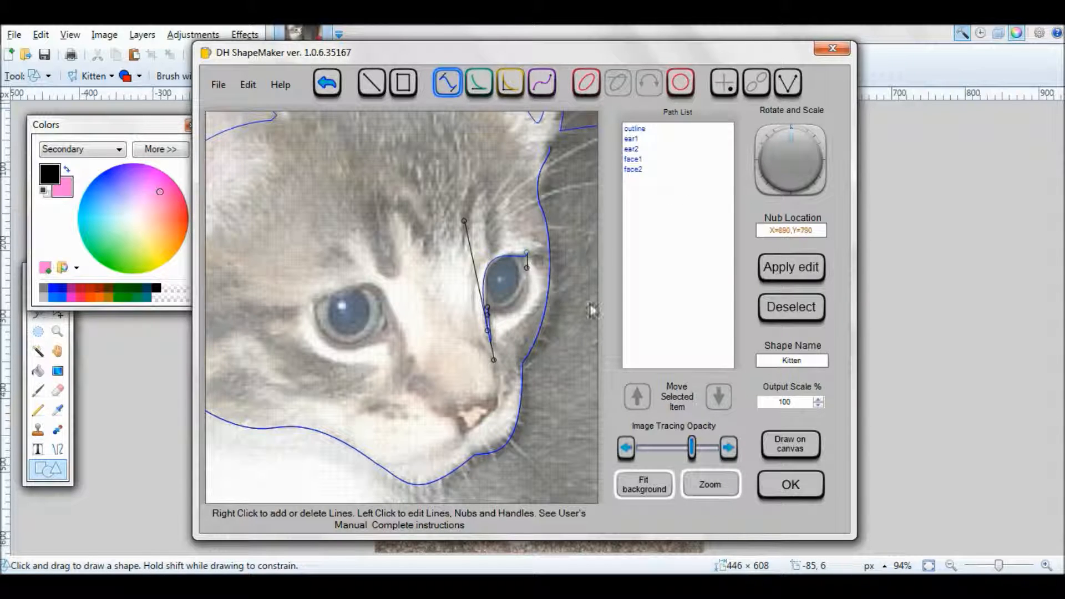
drag(487, 308, 489, 310)
drag(494, 361, 487, 330)
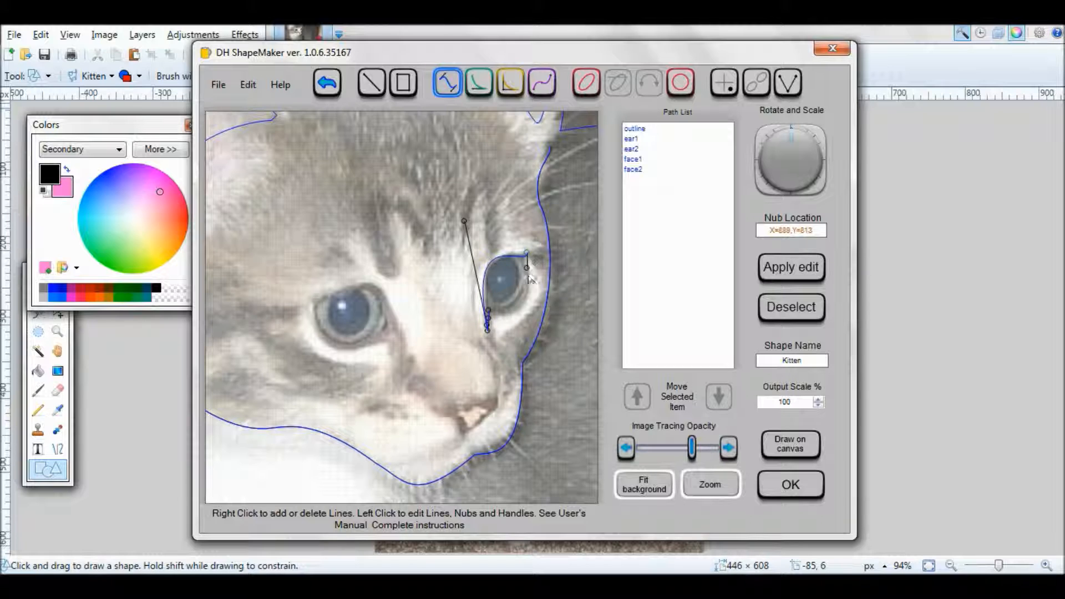
Step: Add a Bezier segment up to the upper eyelid and bend it around the eyeball's lower outer edge
right_click(521, 257)
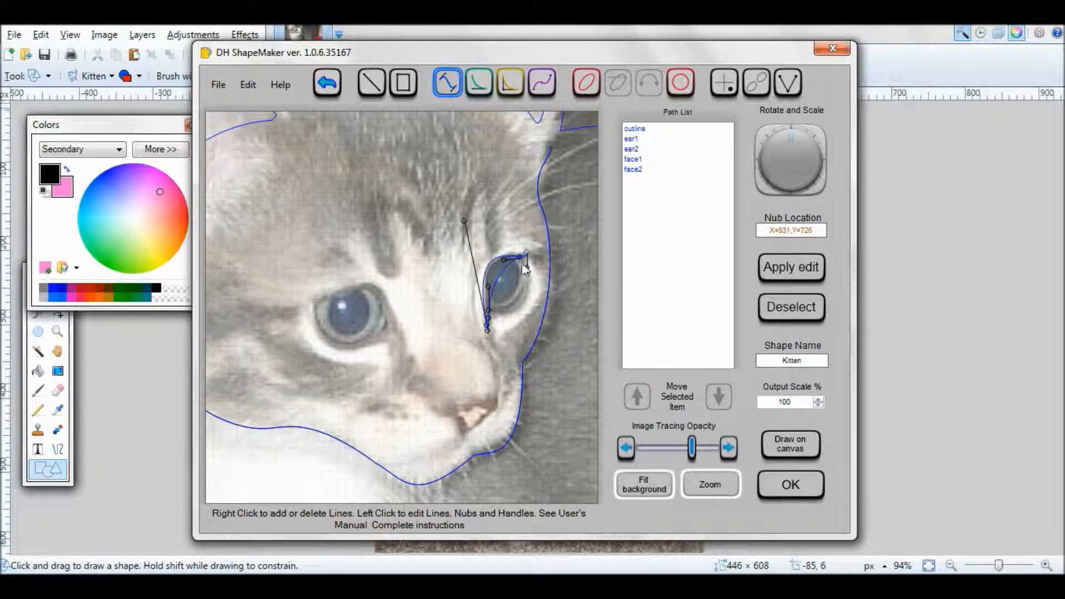
drag(504, 260, 529, 300)
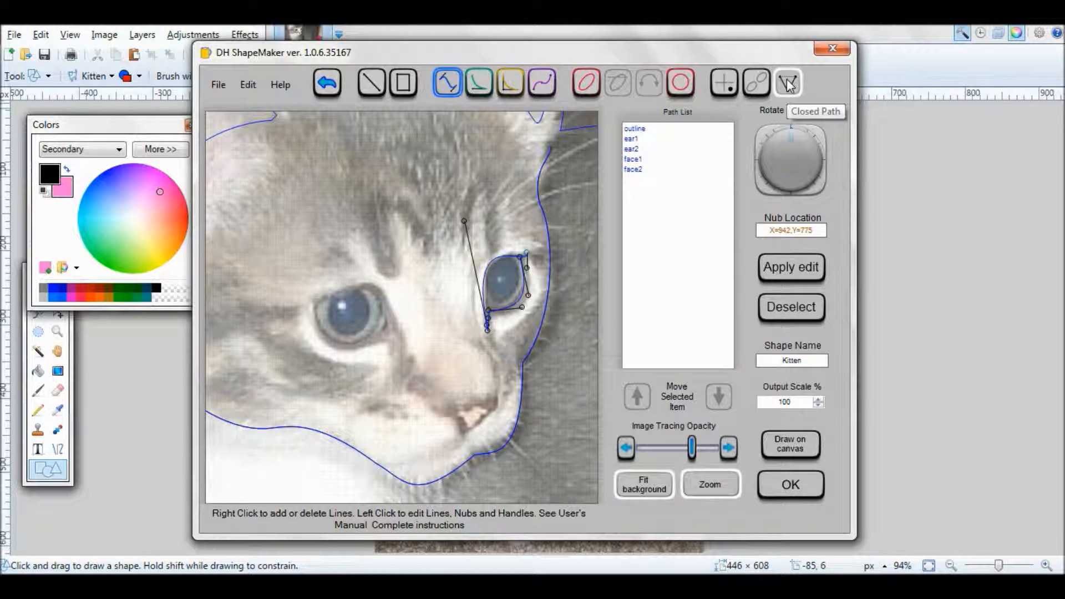
Step: Apply the finished path for the eye nearest the face outline and trace the kitten's other, larger eye with cubic Bezier segments
click(802, 269)
click(407, 354)
drag(313, 304, 313, 337)
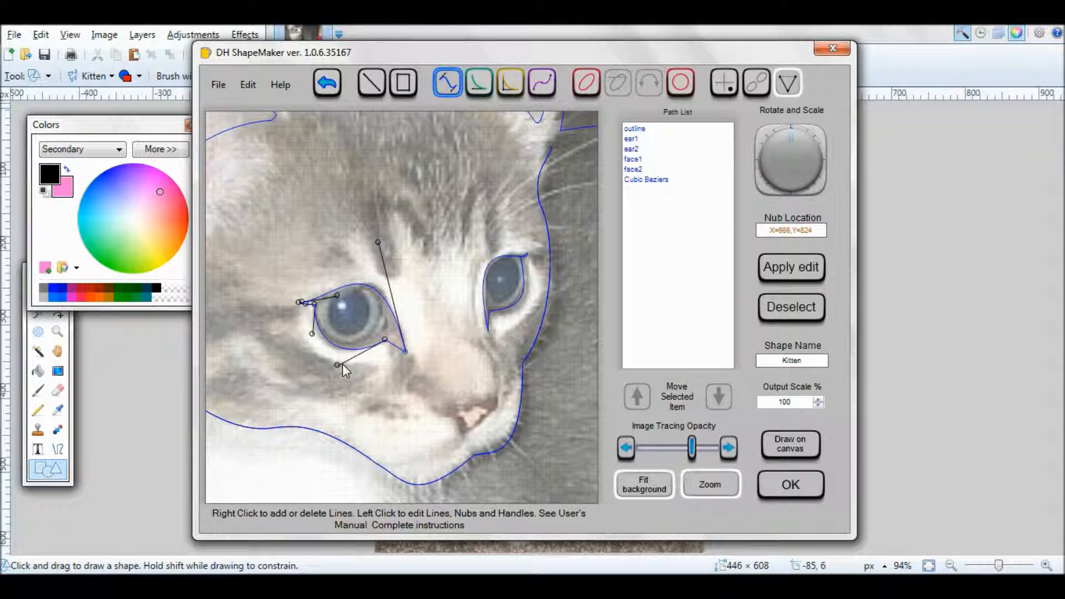
Step: Add a Bezier segment along the larger eye's inner edge and extend the inner corner slightly toward the nose
right_click(393, 317)
drag(397, 341, 390, 327)
click(408, 352)
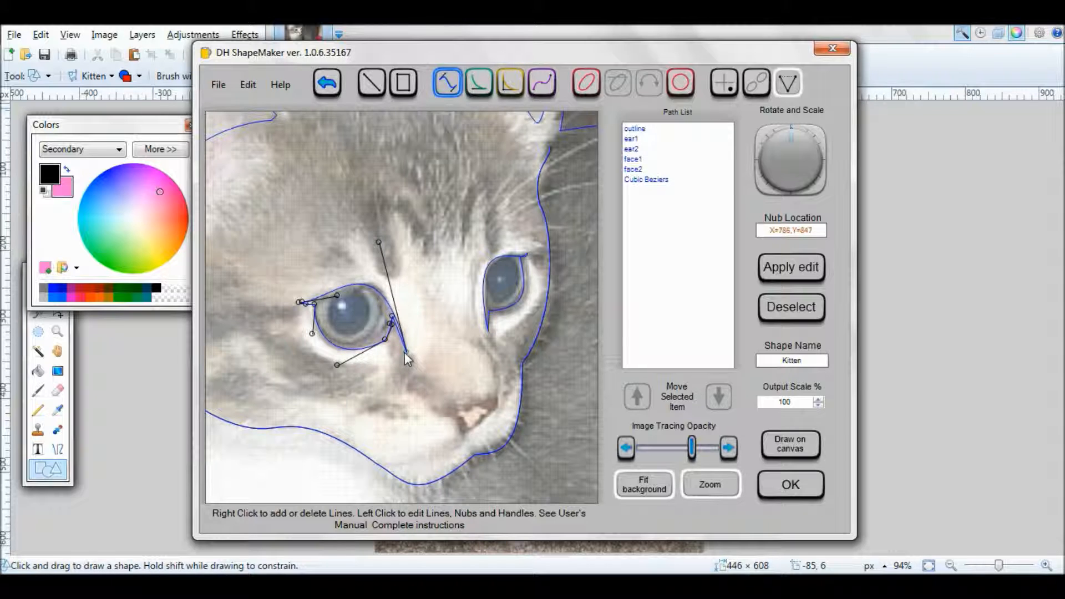
drag(409, 351, 410, 353)
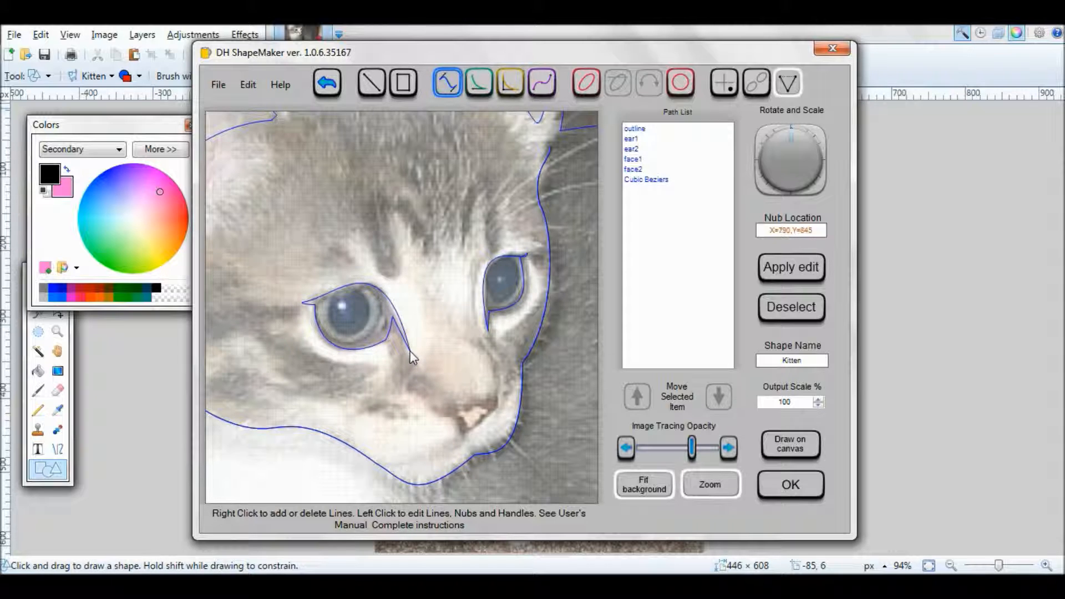
Step: Reshape the larger eye's inner edge so it follows the eyeball and tear duct, and apply the path
click(391, 324)
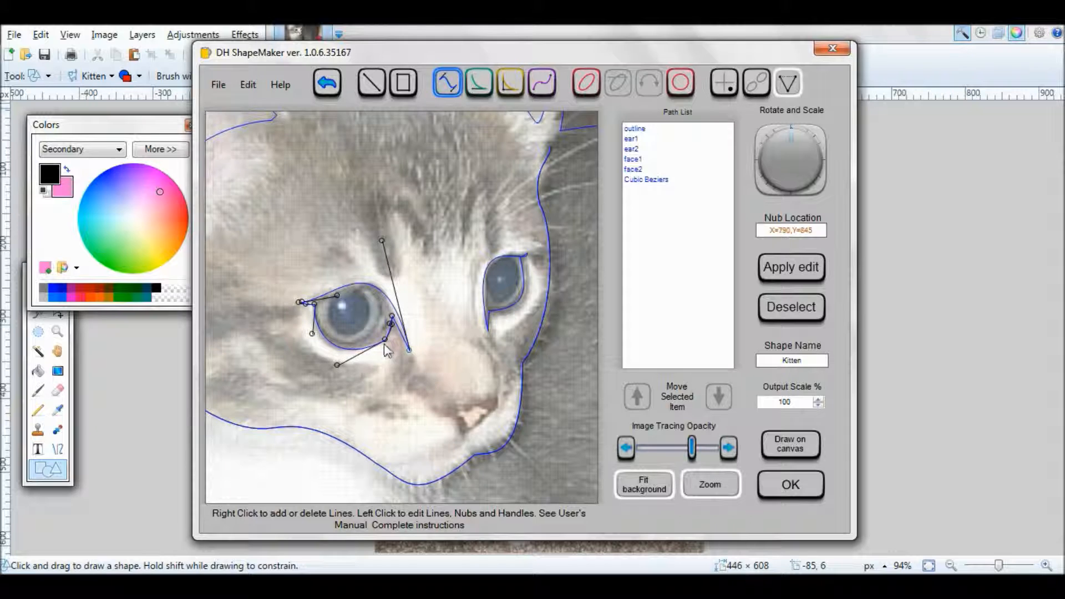
click(390, 324)
drag(393, 326, 383, 339)
drag(409, 350, 410, 351)
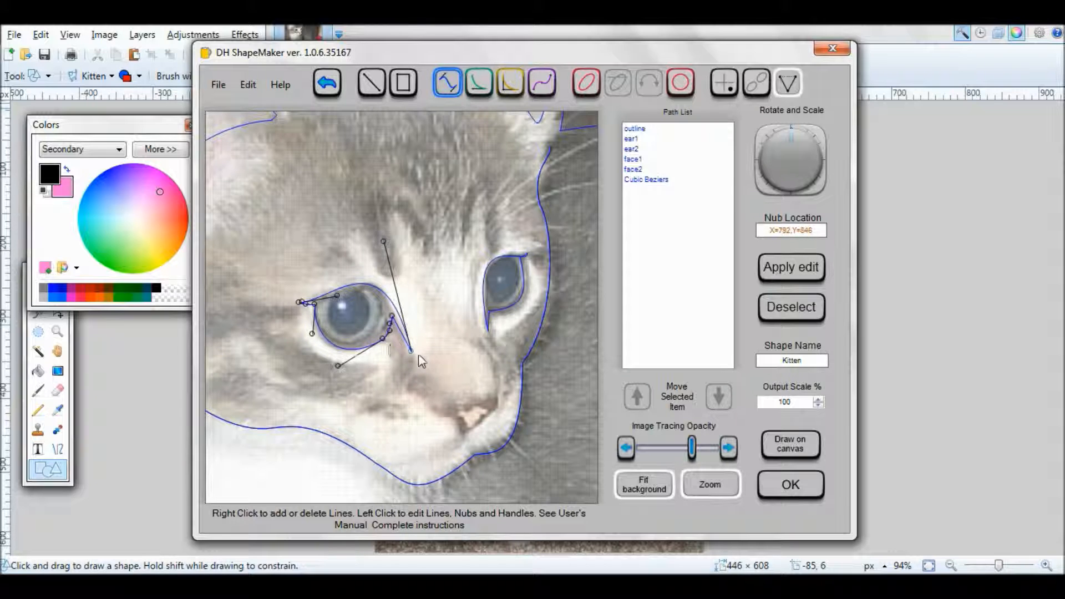
mouse_move(389, 332)
mouse_down()
mouse_move(381, 337)
mouse_move(398, 312)
mouse_move(396, 328)
mouse_up()
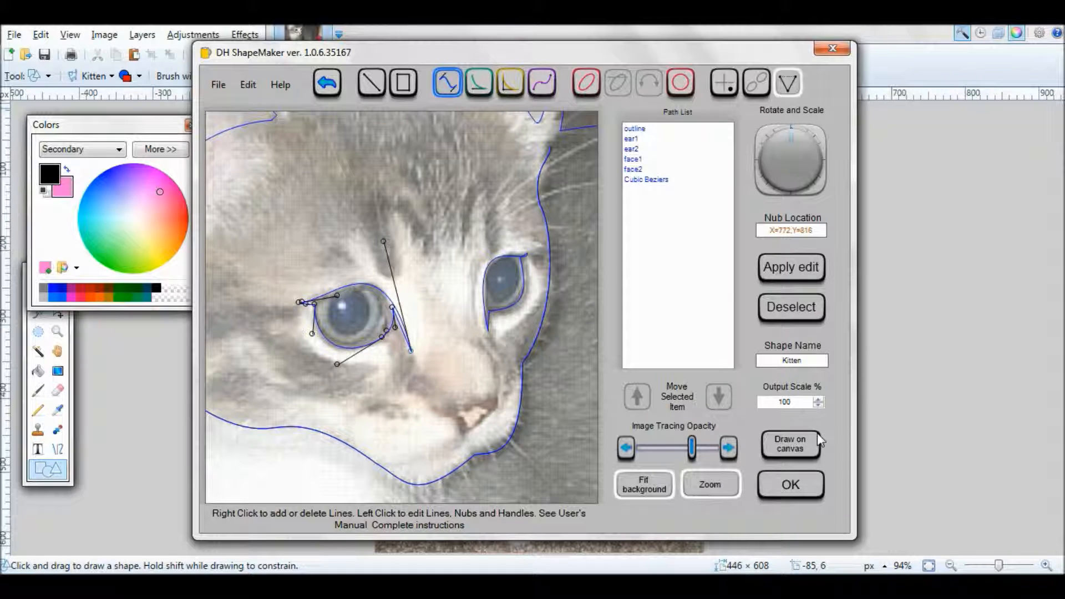
click(789, 268)
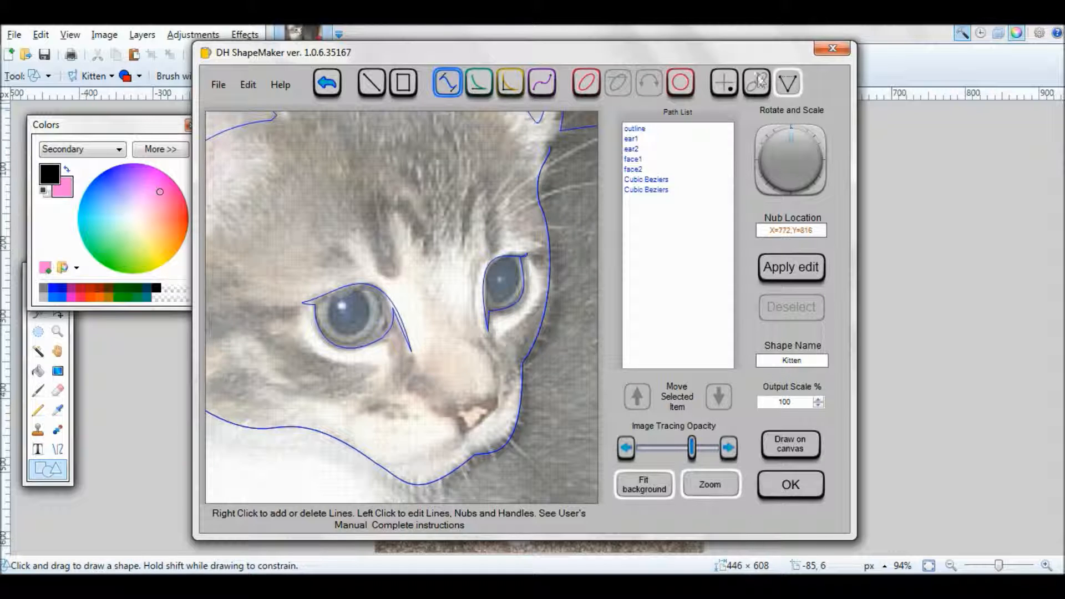
Step: Fit a full ellipse over the dark center of the larger eye and apply it
click(682, 85)
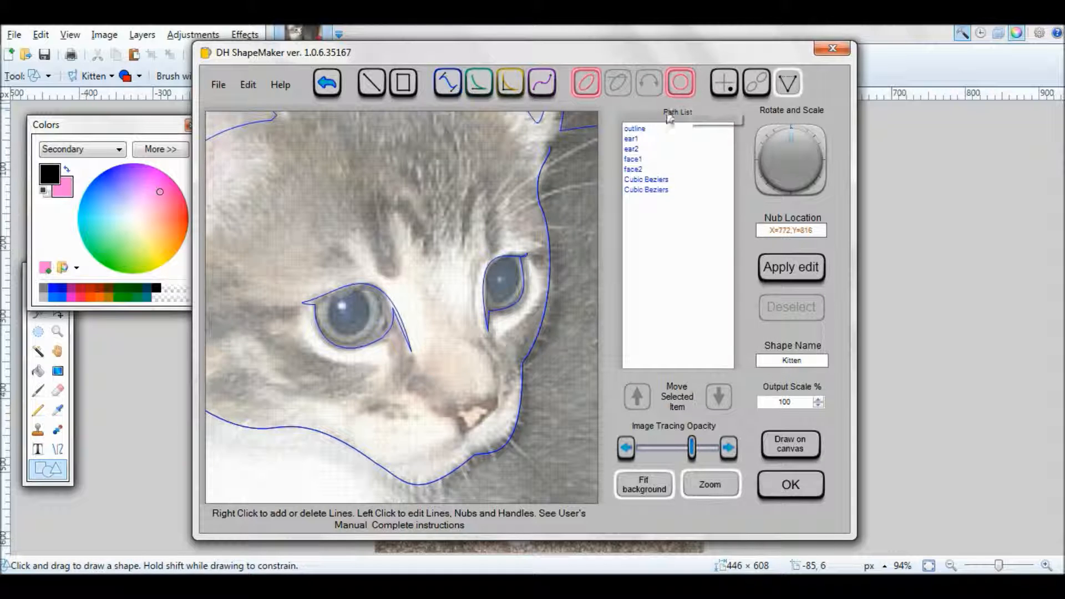
right_click(328, 300)
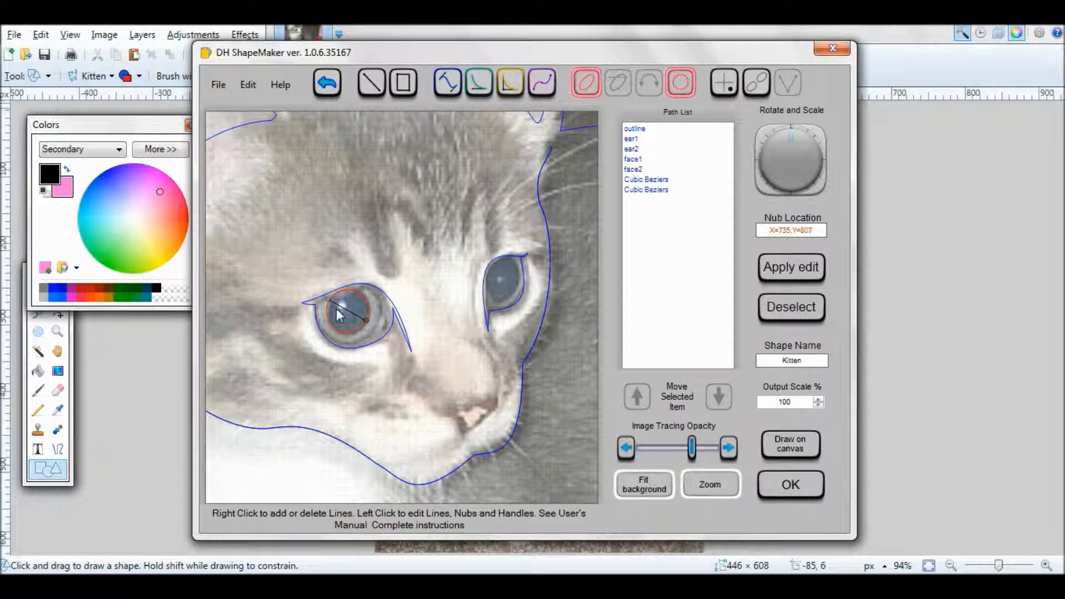
drag(333, 304, 331, 303)
click(781, 281)
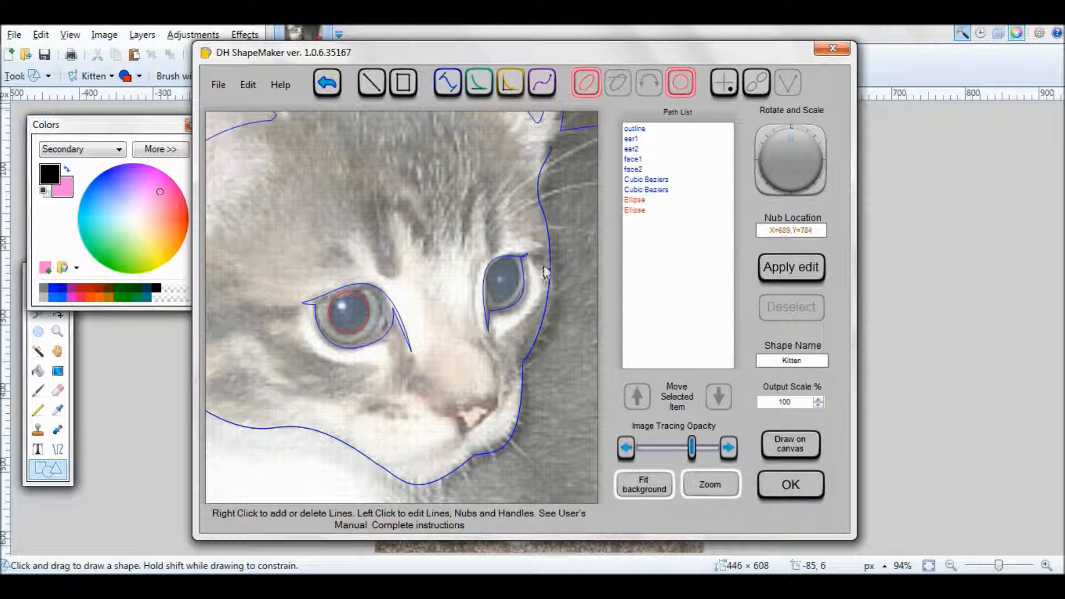
Step: Trace the dark eyeball of the smaller eye as a closed cubic Bezier path and apply it
click(456, 85)
click(510, 258)
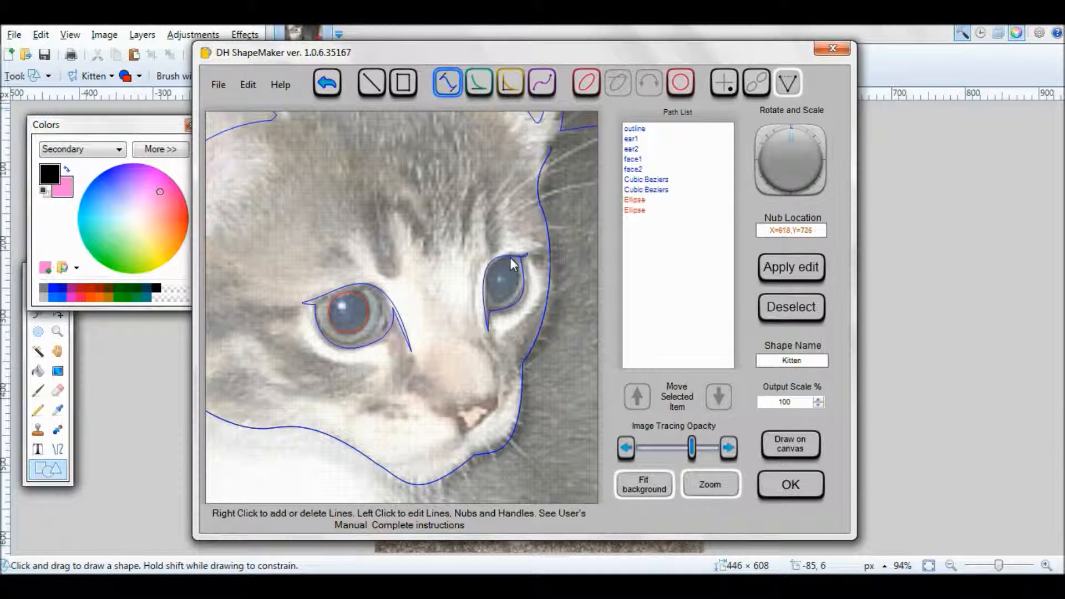
drag(513, 303, 518, 292)
drag(522, 274, 522, 275)
click(488, 276)
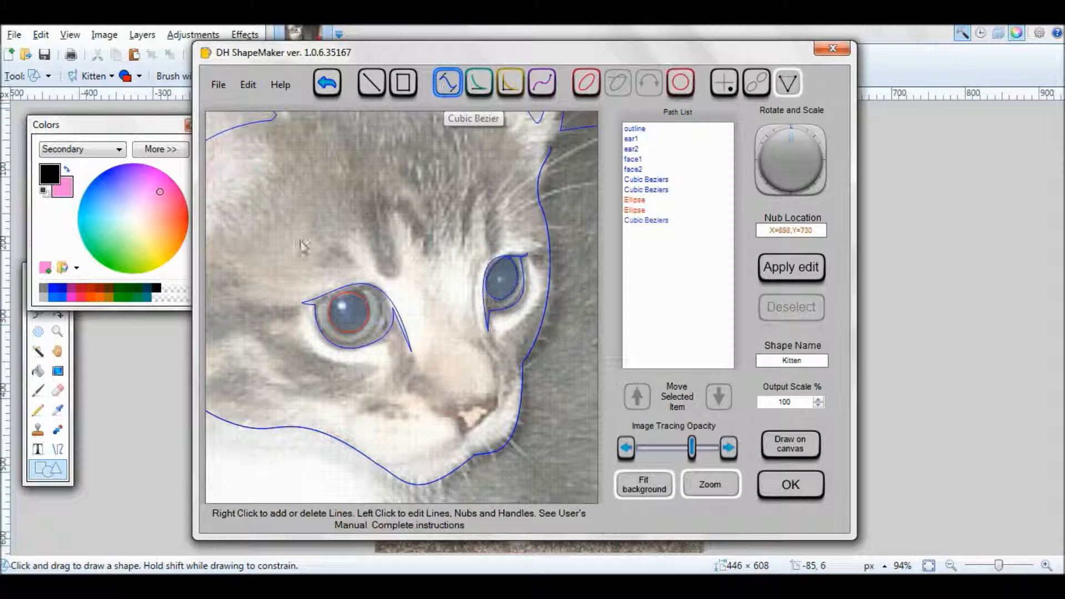
Step: Draw a narrow vertical slit inside the larger eye's ellipse with closed cubic Beziers and apply it
click(347, 303)
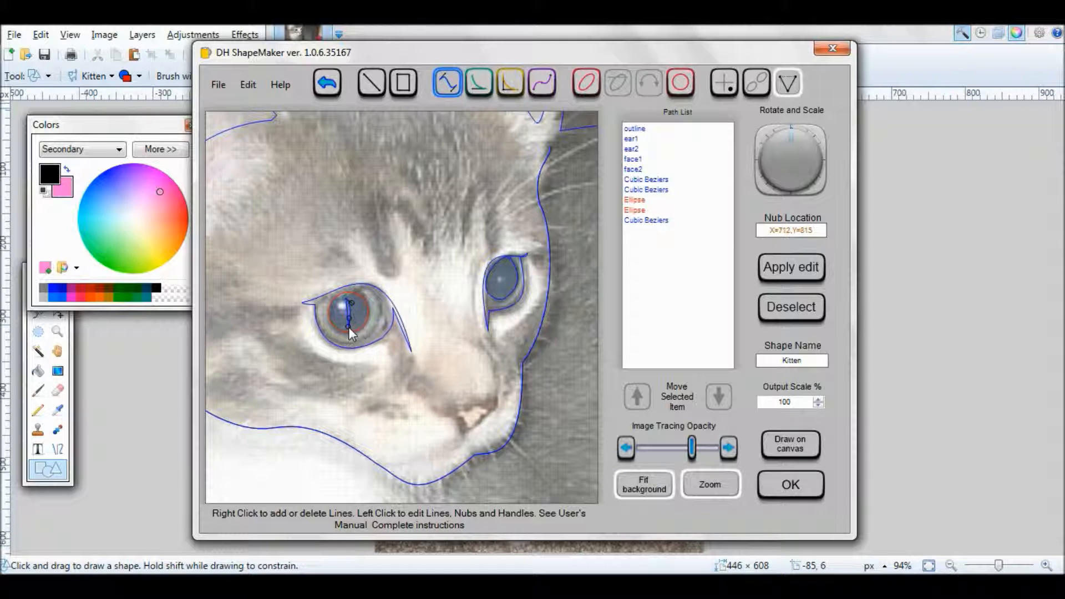
drag(351, 327, 352, 327)
click(348, 301)
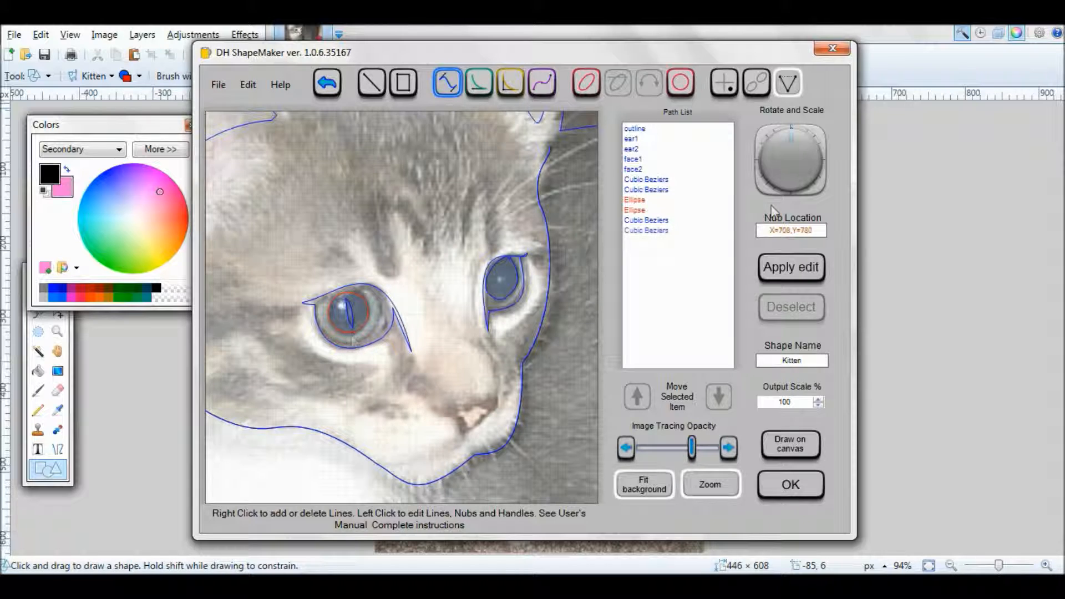
Step: Name the slit path in the larger eye iris
click(653, 231)
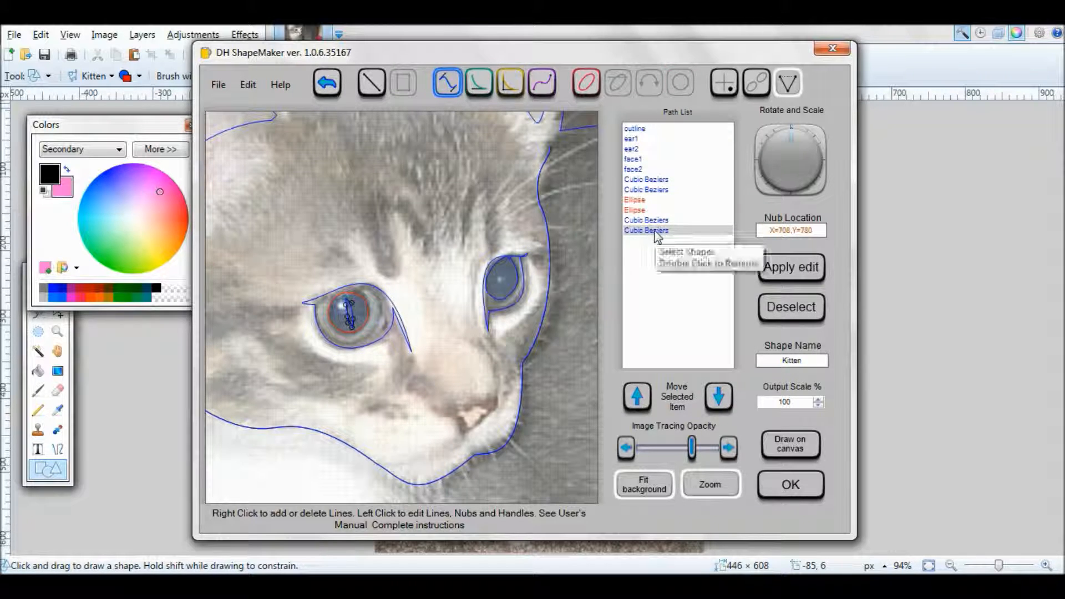
double_click(654, 230)
text(in)
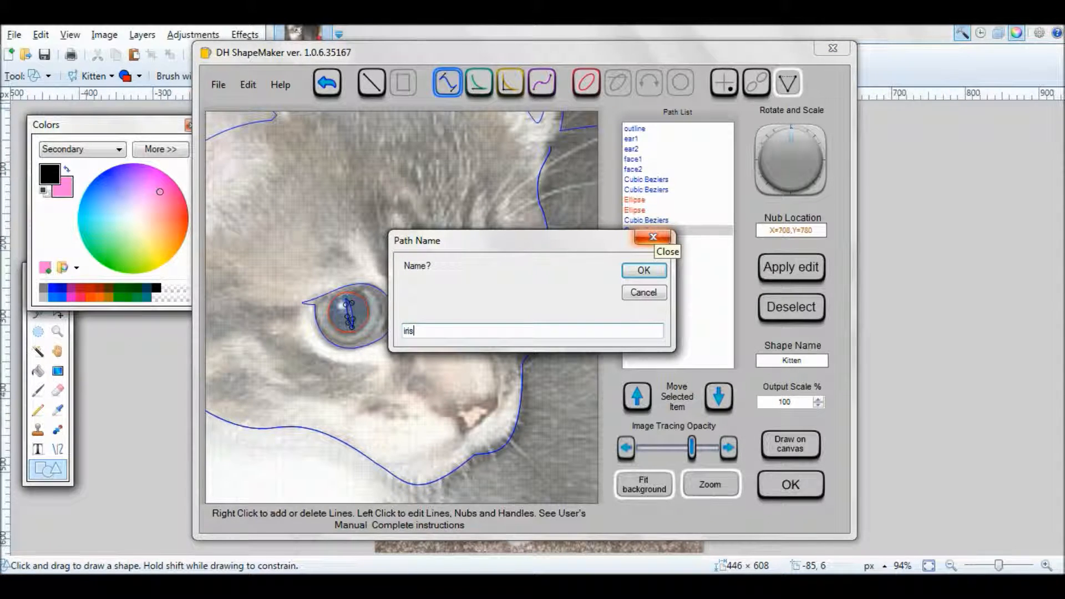
key(Return)
Step: Clone the iris path and position the copy over the center of the smaller eye
click(246, 87)
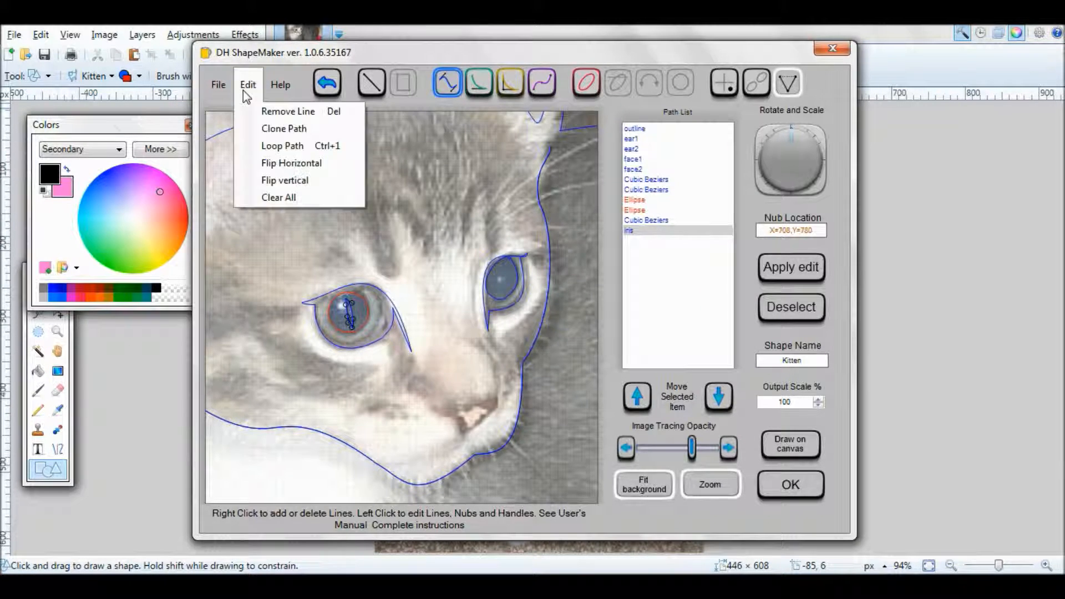
click(290, 128)
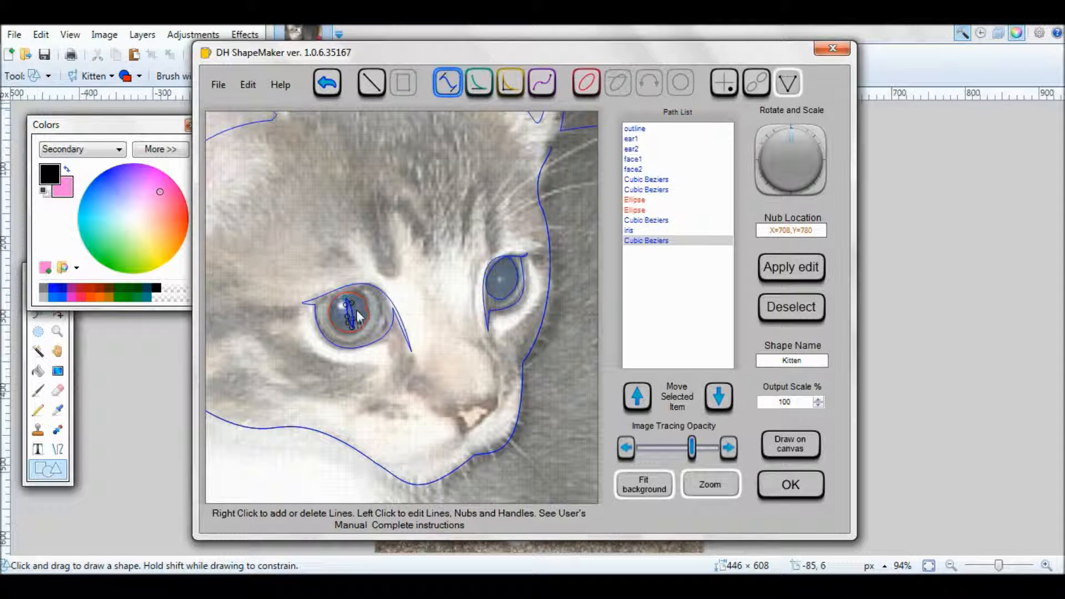
mouse_move(358, 321)
mouse_down()
mouse_move(359, 310)
mouse_move(498, 296)
mouse_move(509, 273)
mouse_up()
drag(504, 270, 506, 271)
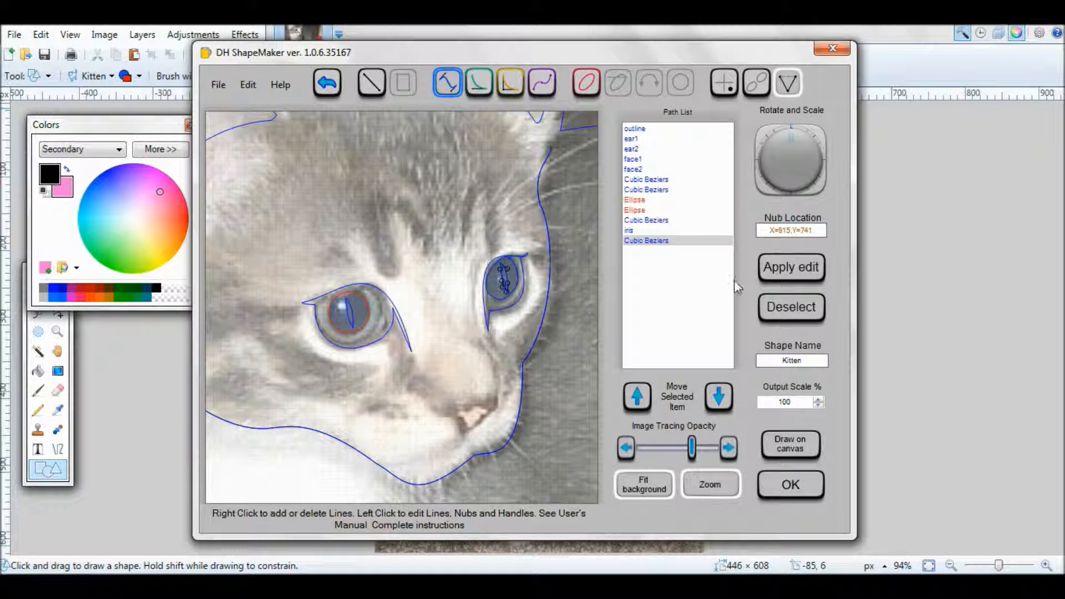
Step: Name the cloned path iris2 and the other eye paths eye2, eye, eyeball 1/2, eyball1/2 and eyeball
double_click(634, 243)
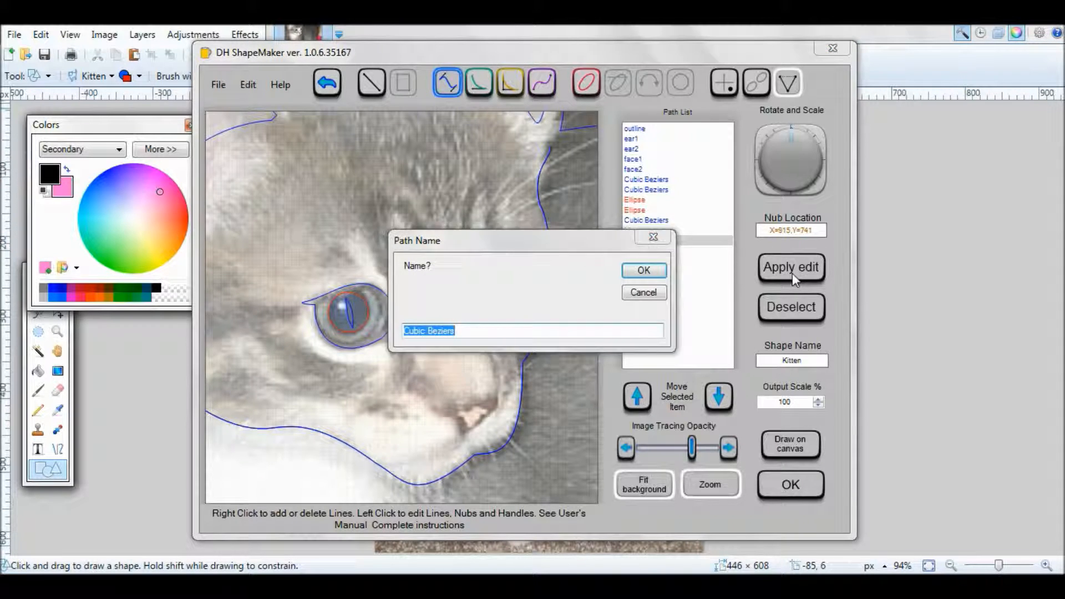
click(655, 294)
double_click(648, 240)
key(BackSpace)
text(iris)
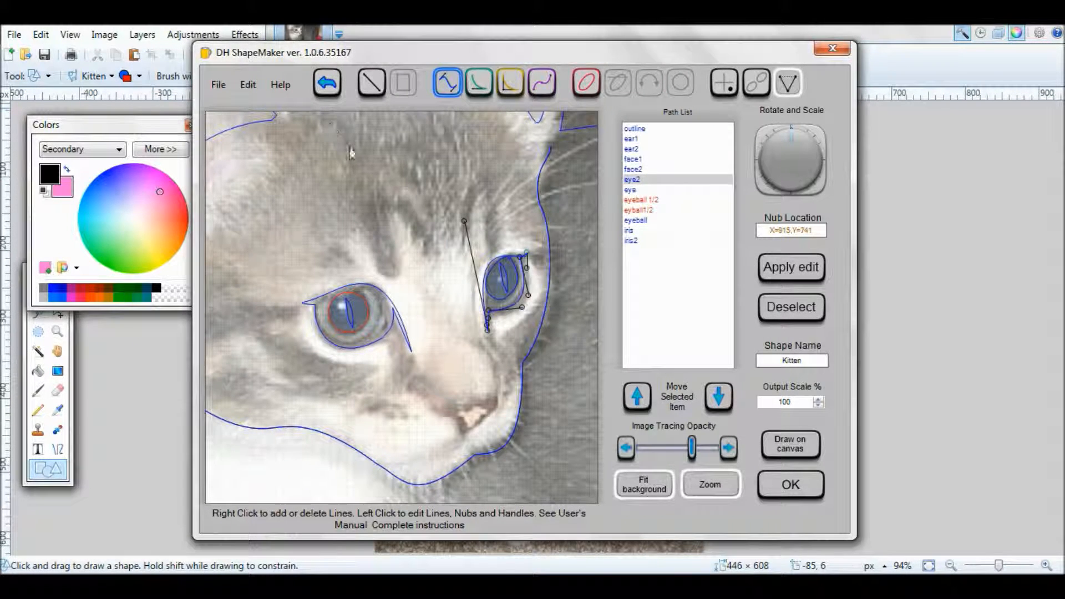
Step: Save the project as Kitten.dhp, replacing the existing file
click(218, 84)
click(250, 130)
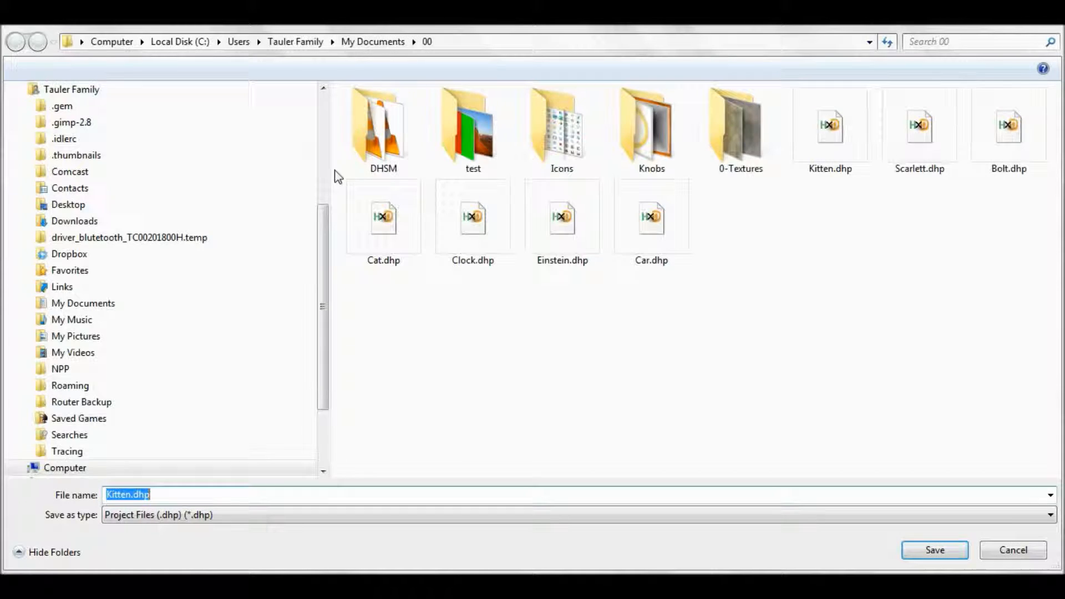
double_click(835, 149)
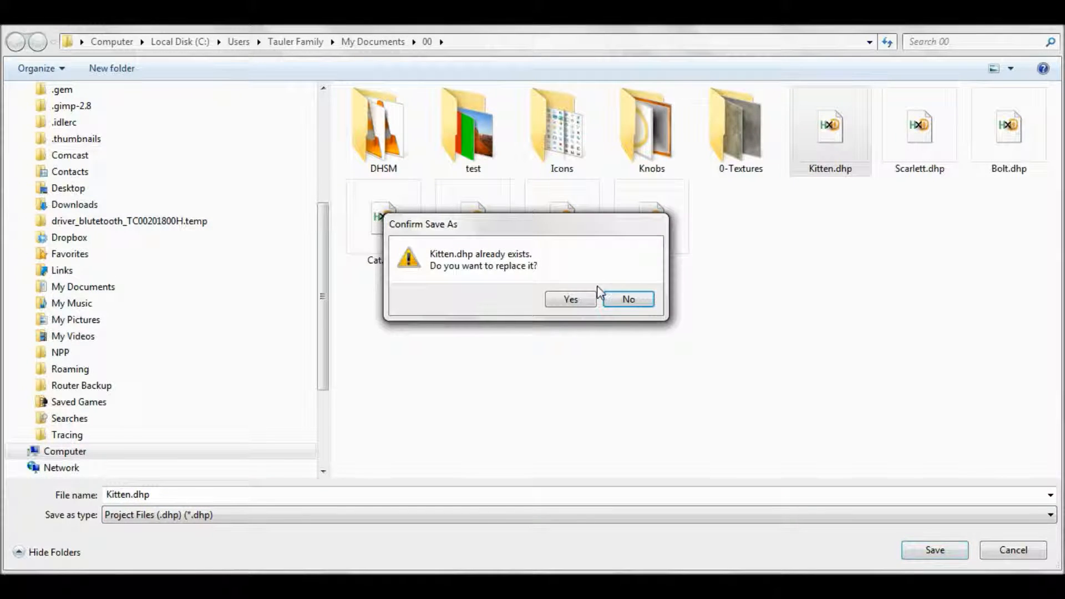
click(571, 299)
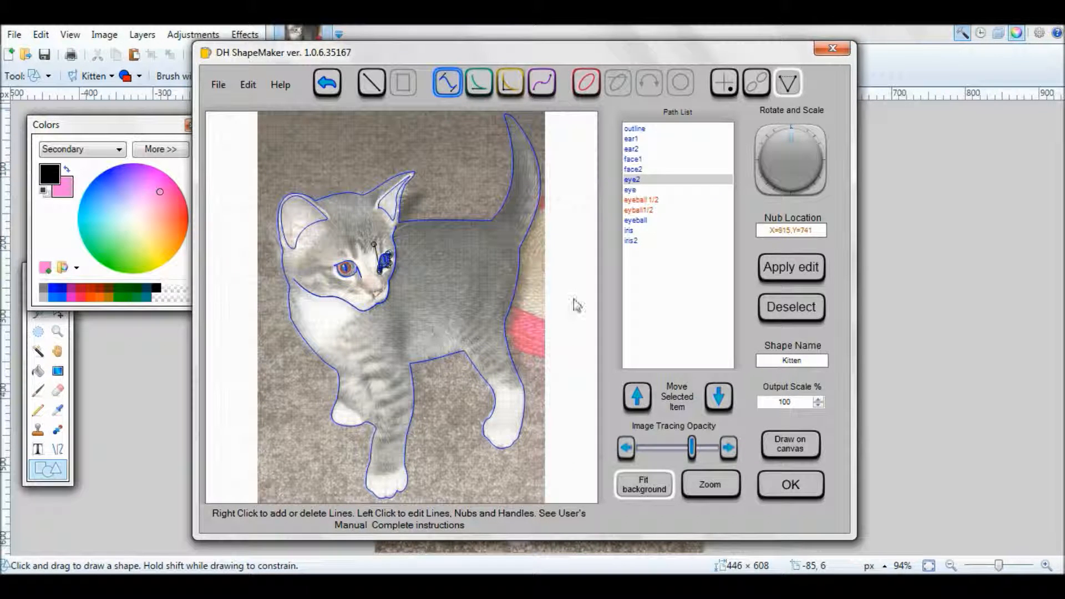
Step: Raise the image tracing opacity and magnify the kitten's nose and mouth for tracing
click(787, 269)
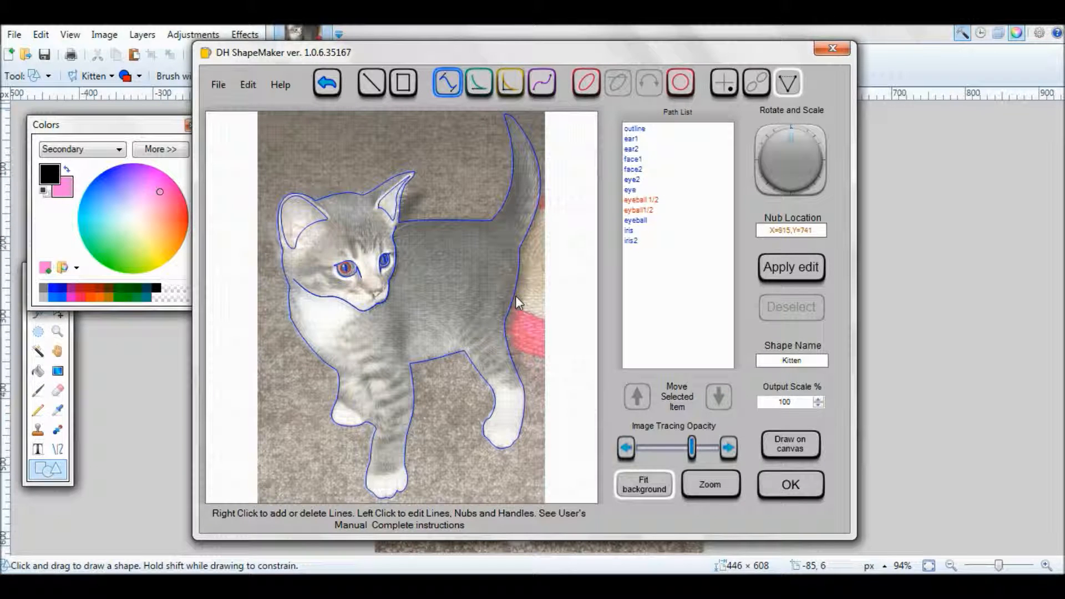
mouse_move(693, 448)
mouse_down()
mouse_move(613, 454)
mouse_move(708, 448)
mouse_up()
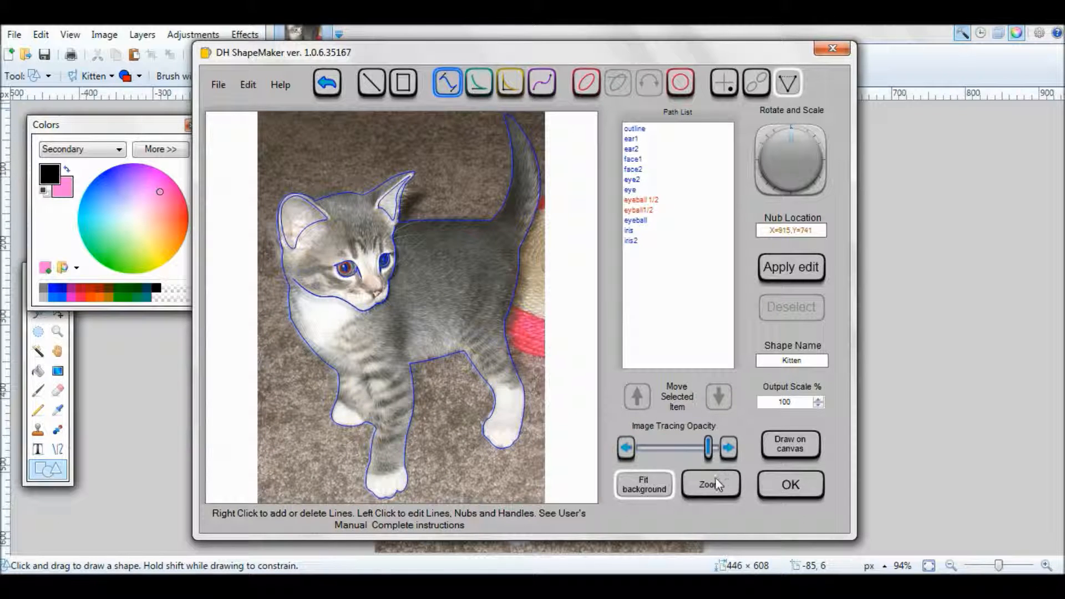
click(715, 484)
drag(557, 410, 290, 46)
drag(444, 258, 278, 44)
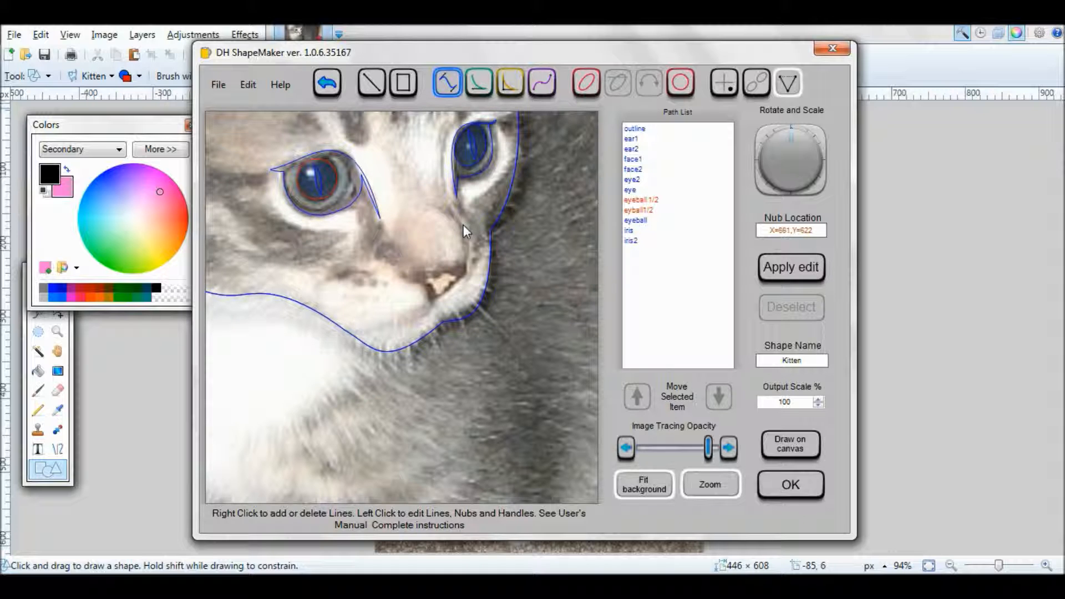
Step: Trace the nose's outer side and underside as an open cubic Bezier path and apply it
mouse_move(464, 225)
mouse_down()
mouse_move(463, 291)
mouse_move(465, 269)
mouse_up()
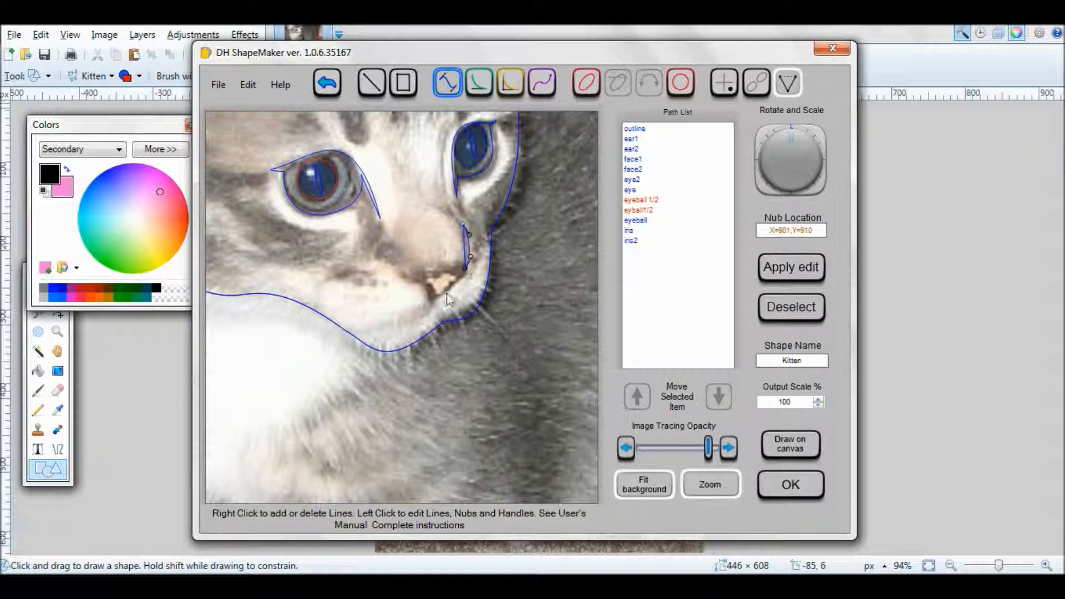
right_click(431, 300)
right_click(403, 276)
drag(422, 303, 424, 272)
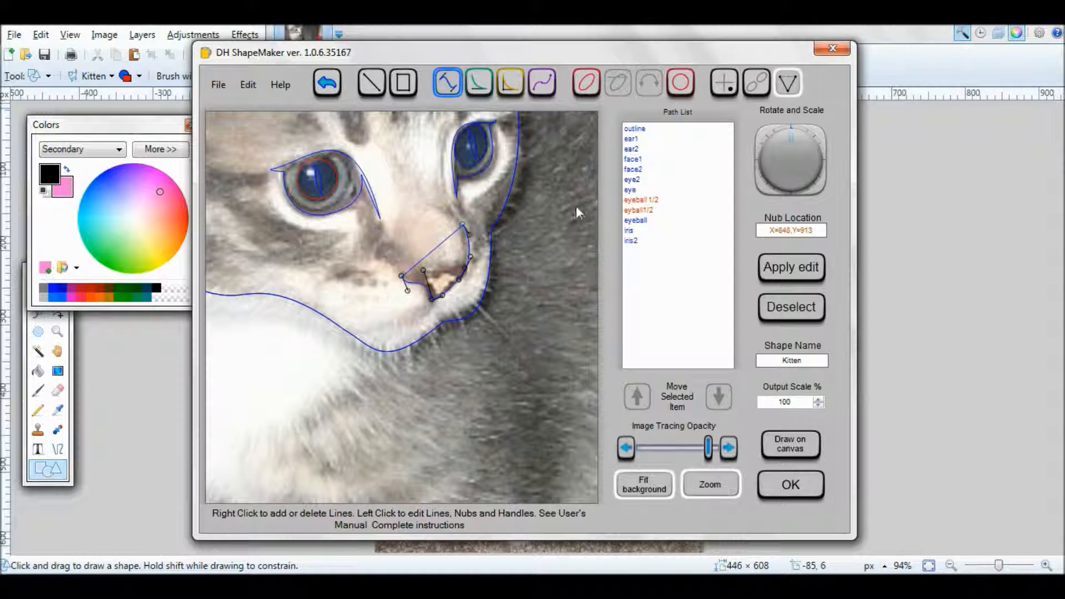
click(788, 84)
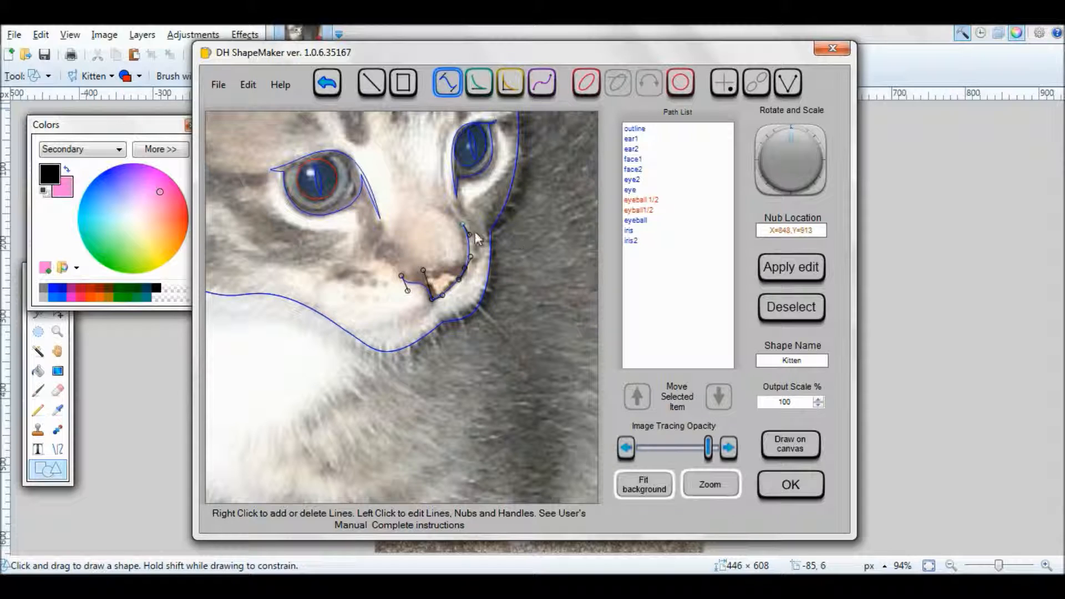
click(774, 275)
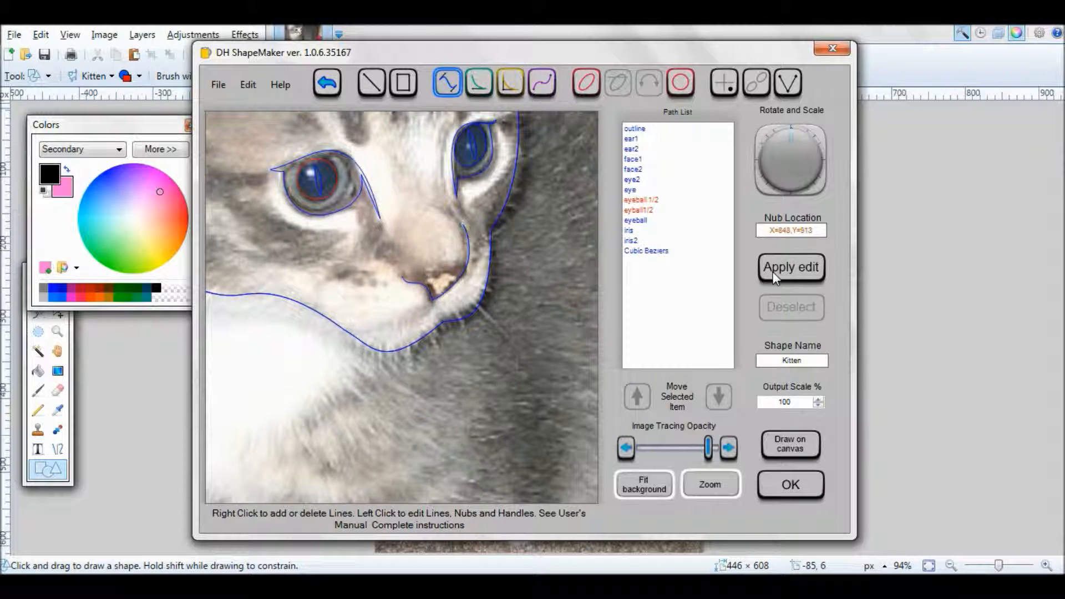
Step: Clone the open nose path and apply the copy in place
click(455, 287)
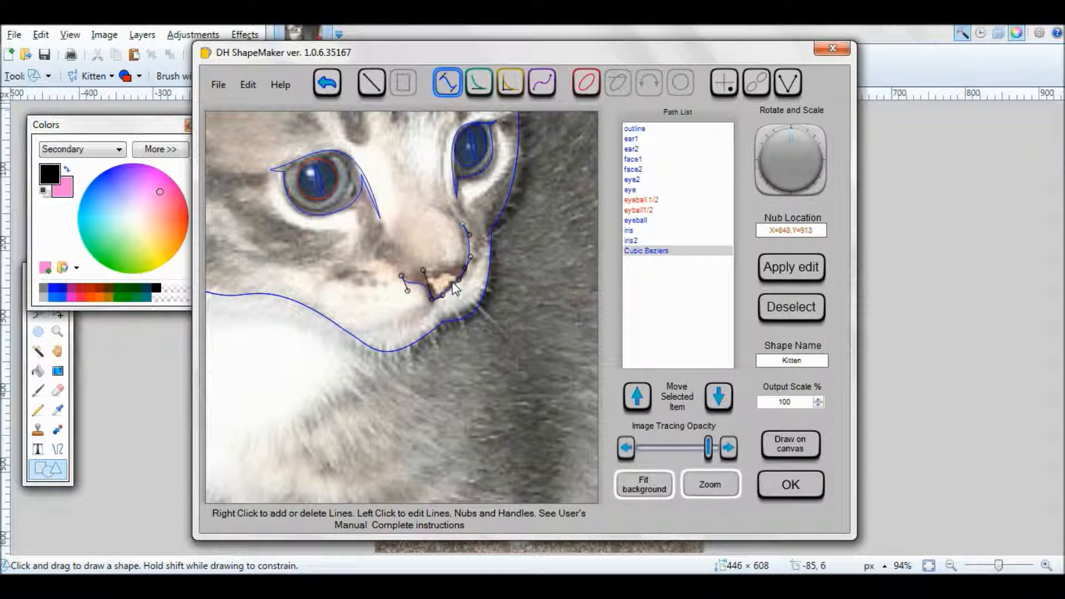
click(251, 89)
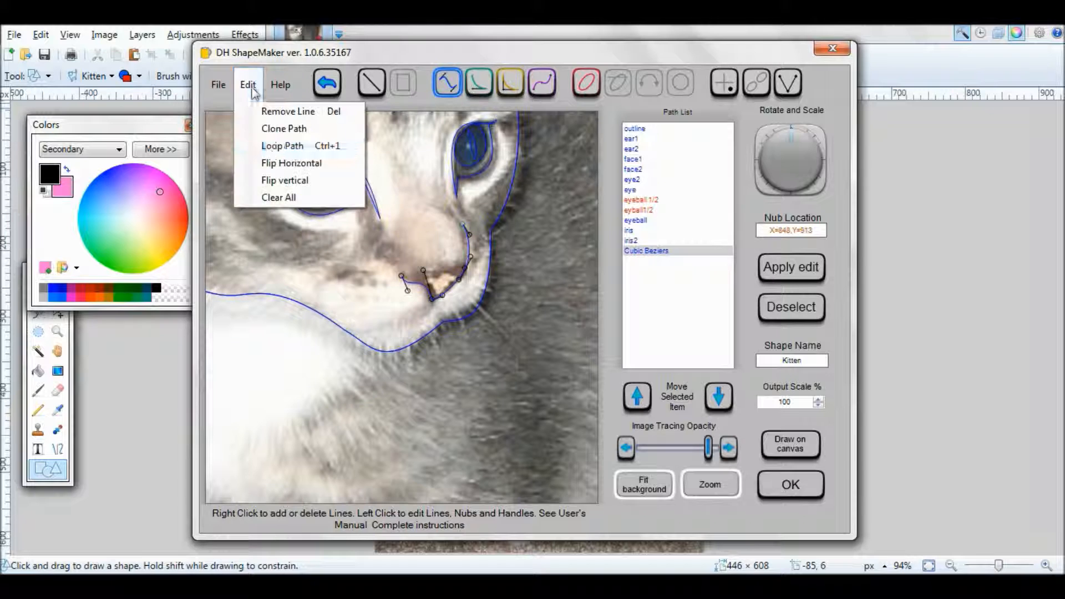
click(284, 129)
click(807, 269)
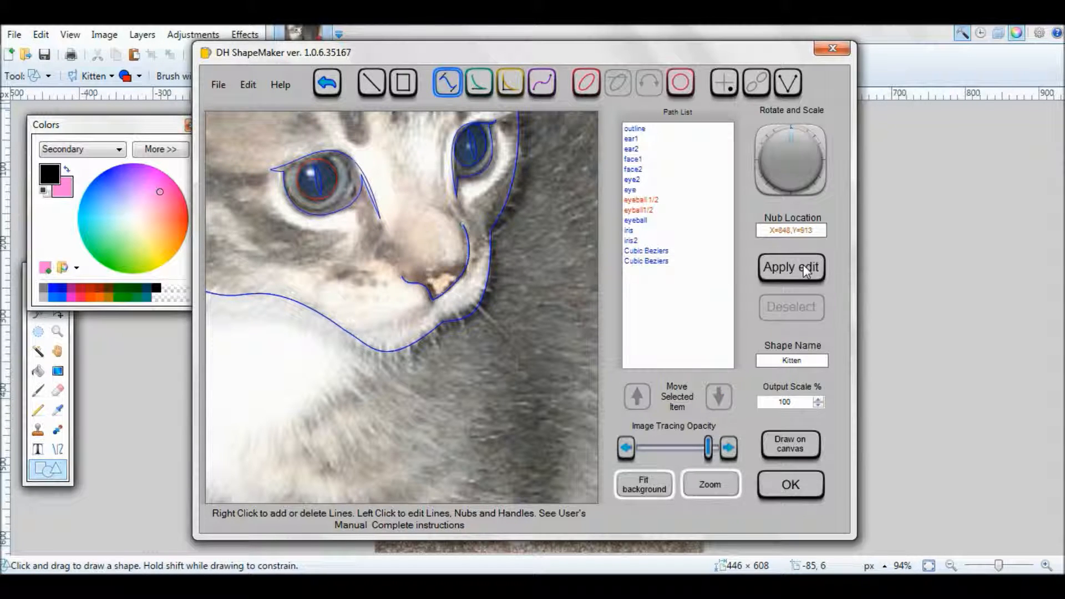
Step: Trace the kitten's mouth as an open cubic Bezier path, apply it and clone the mouth path in place
click(463, 275)
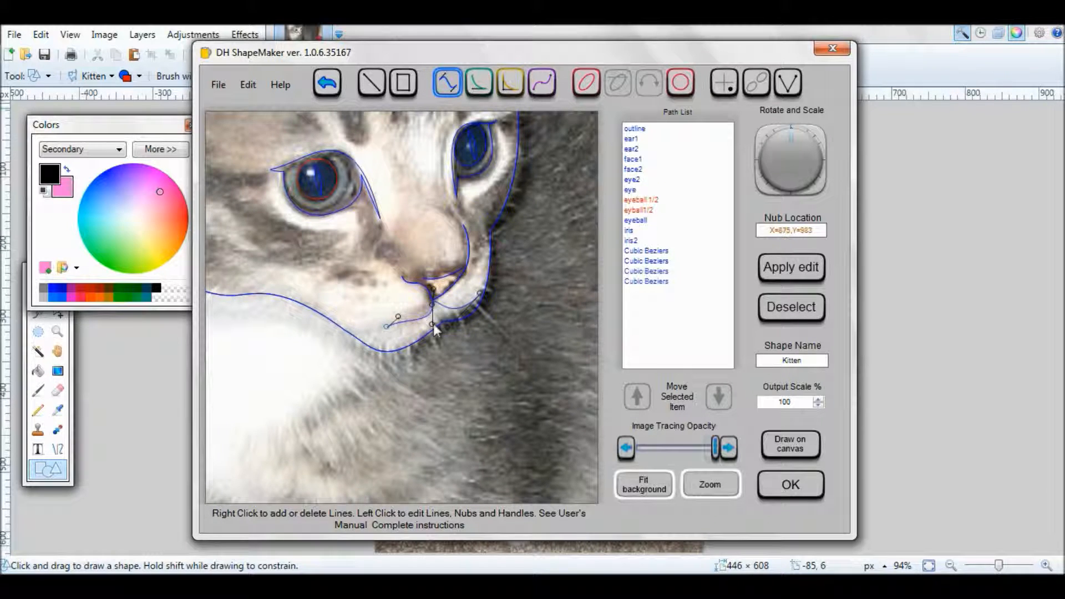
drag(445, 328, 427, 326)
drag(484, 303, 482, 298)
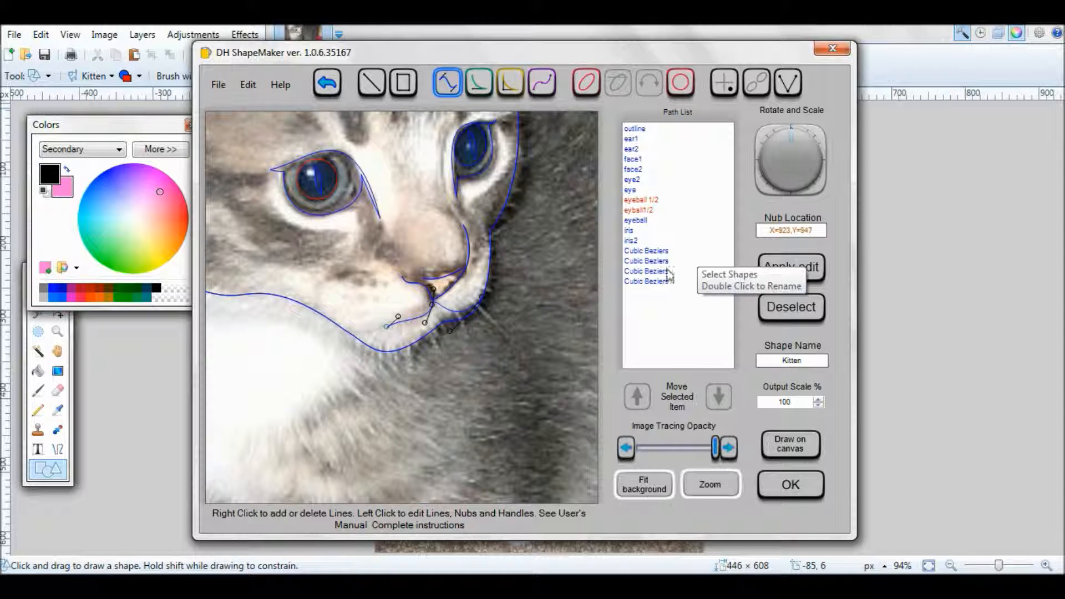
mouse_move(716, 449)
mouse_down()
mouse_move(628, 464)
mouse_move(684, 448)
mouse_up()
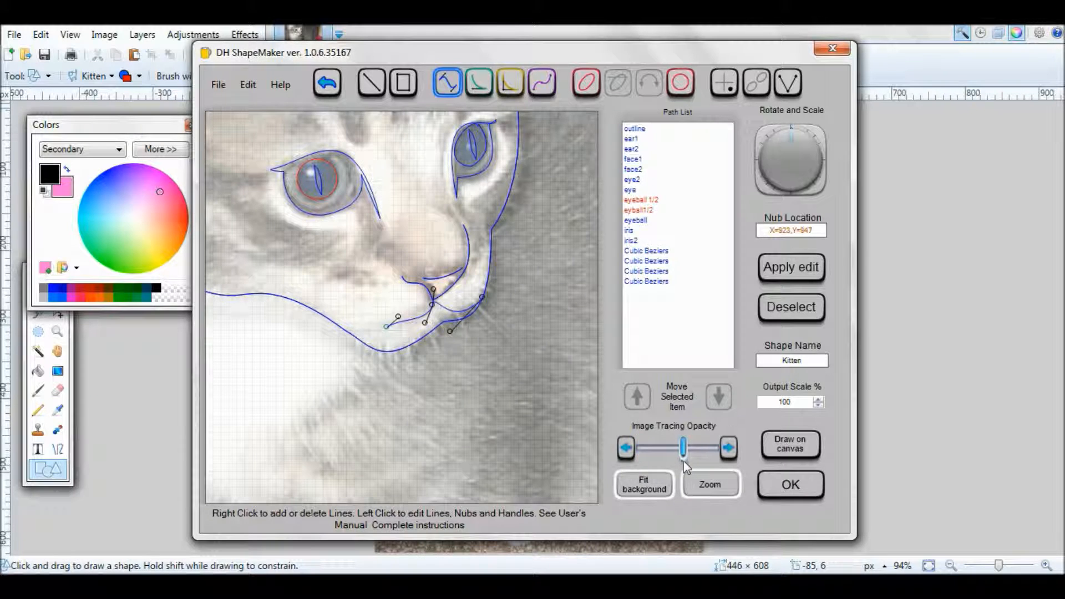
click(798, 270)
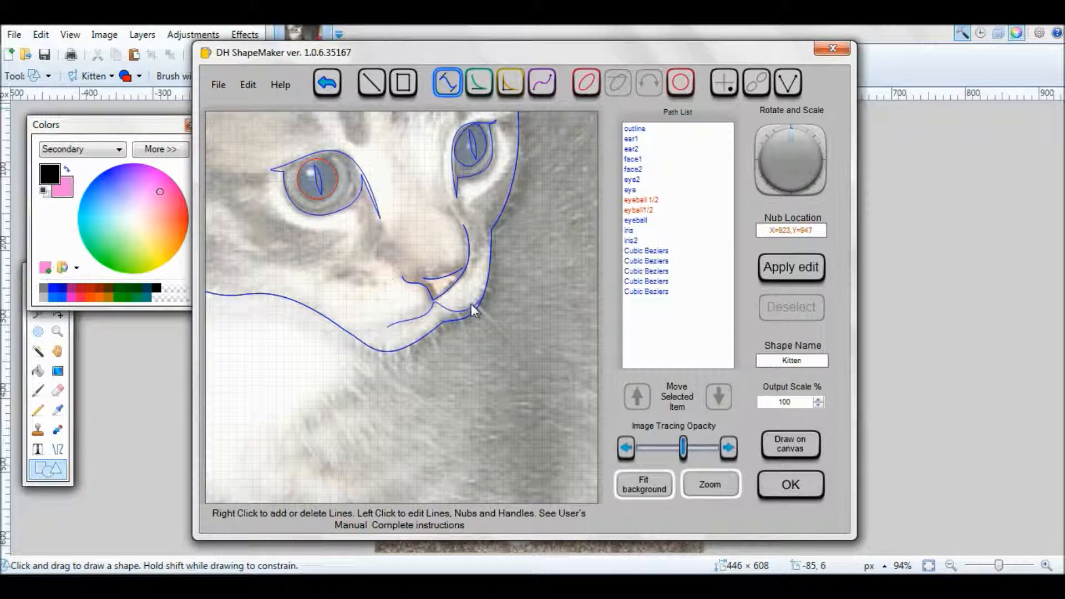
click(432, 302)
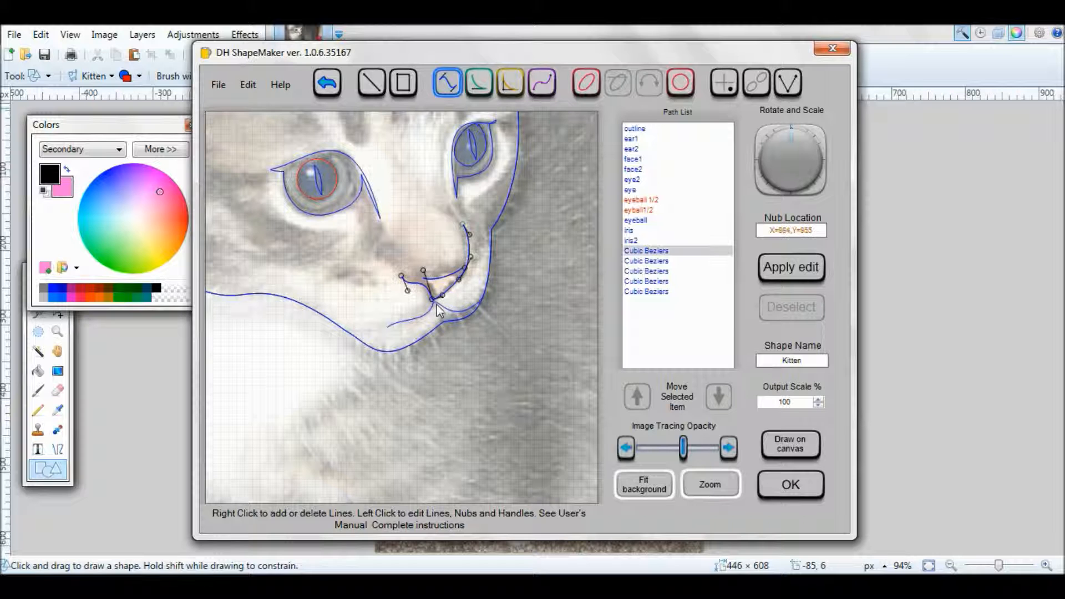
click(651, 292)
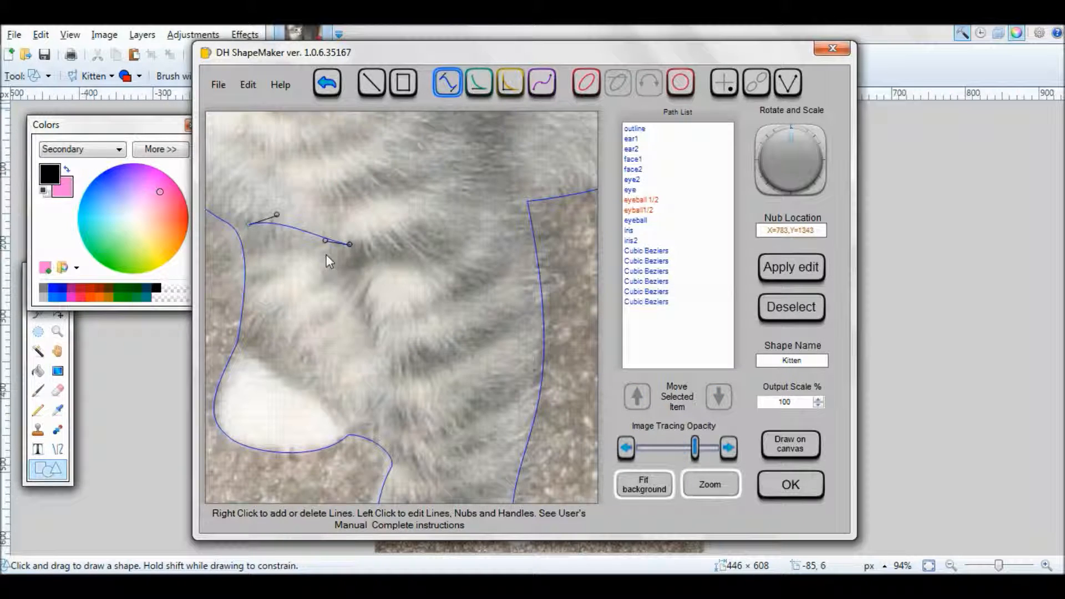
Step: Trace the raised front leg's upper and inner edge as an open cubic Bezier path, curving it down to the paw
drag(325, 240, 337, 263)
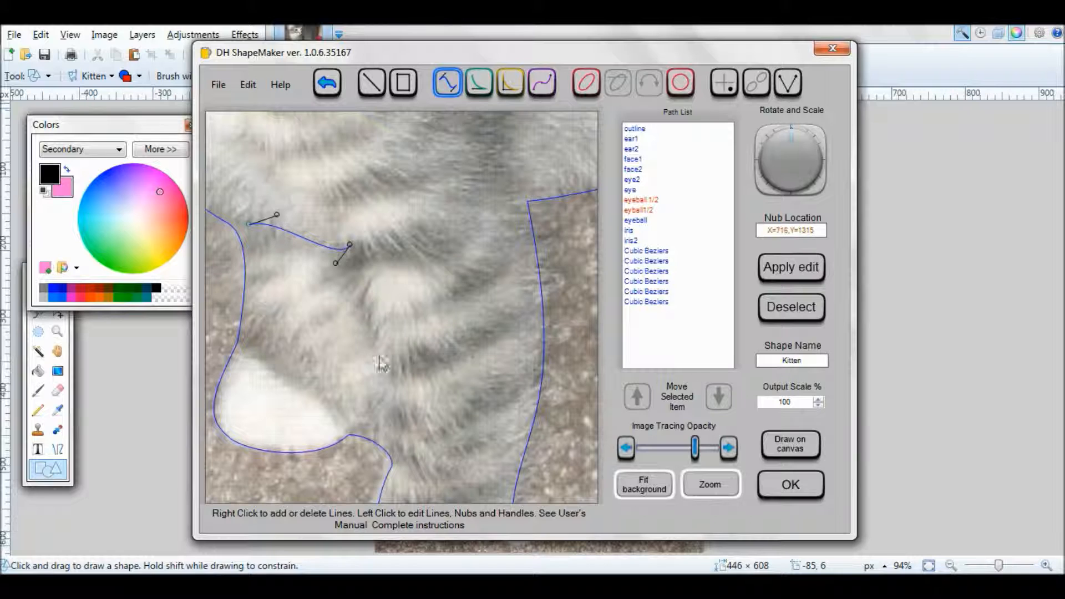
right_click(384, 434)
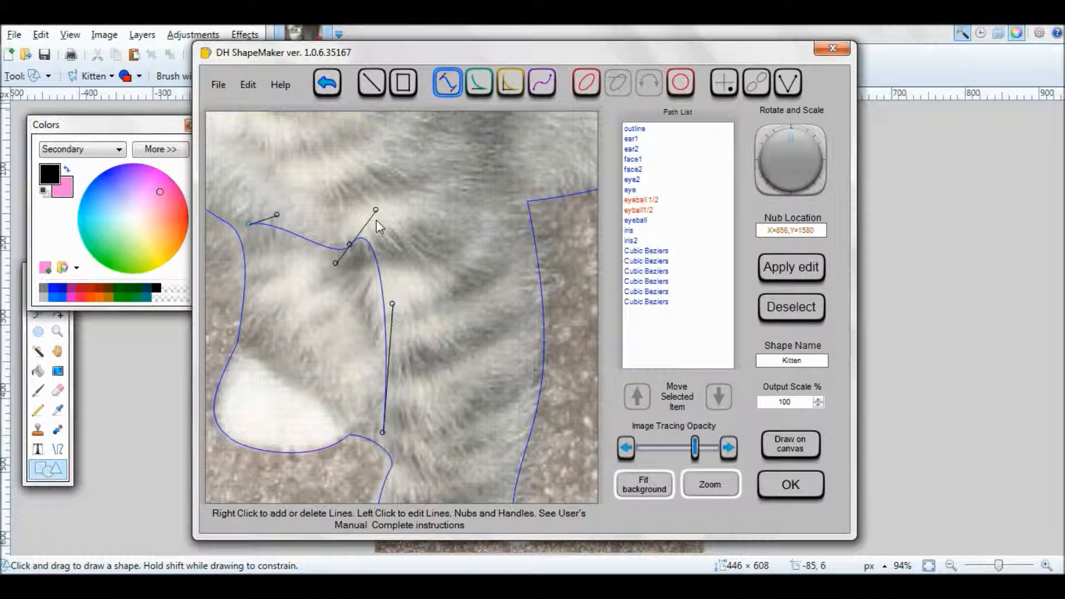
drag(377, 212, 316, 246)
drag(393, 304, 381, 311)
drag(384, 434, 390, 451)
drag(387, 330, 370, 333)
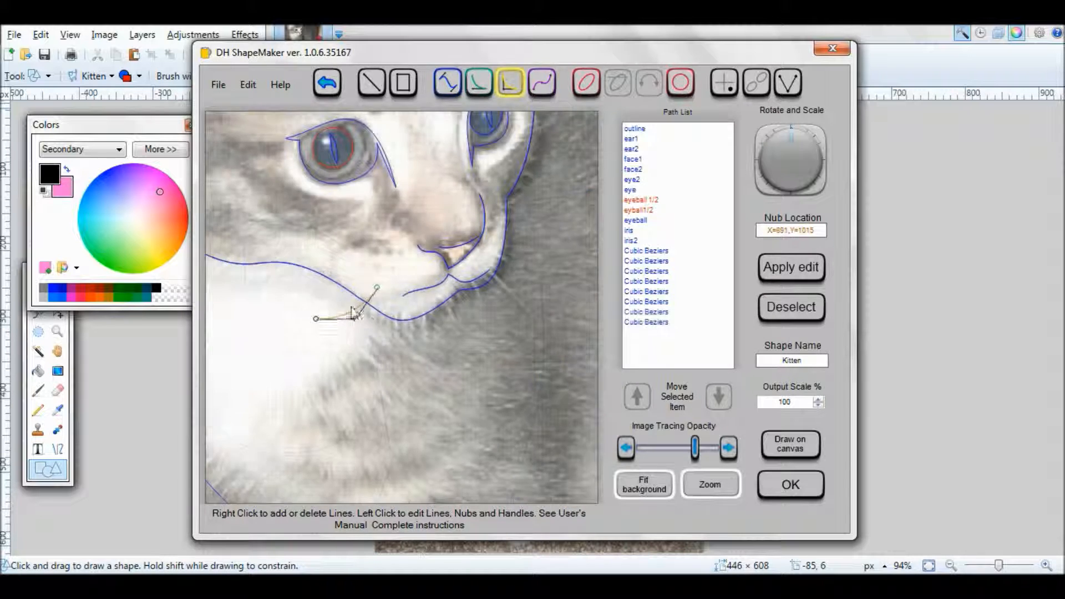
Step: Draw the lowest whisker on the kitten's near cheek as a curved quadratic Bezier path and apply it
drag(352, 309, 301, 340)
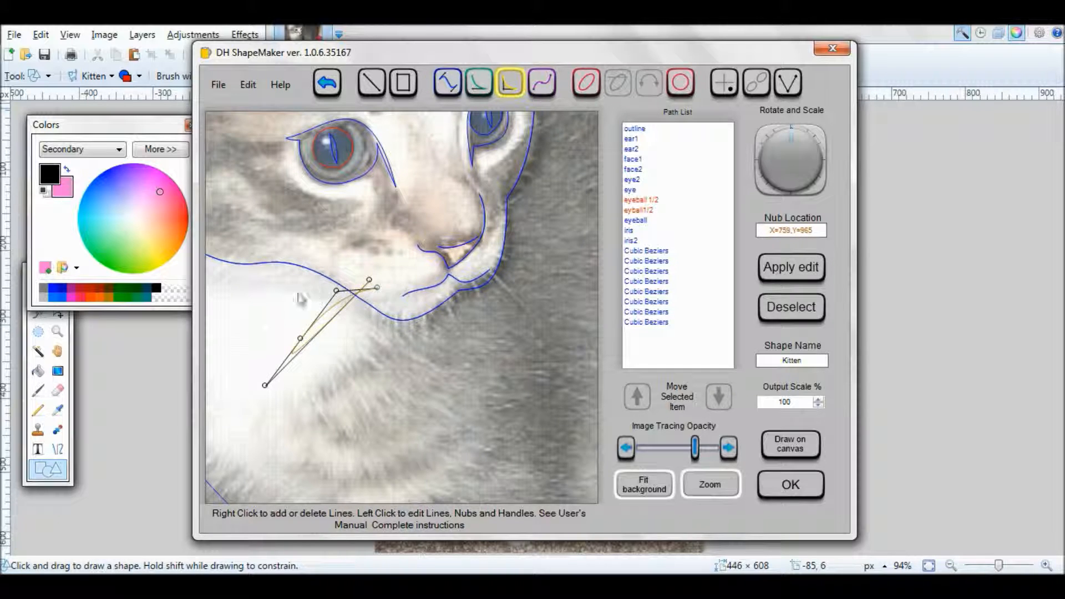
click(760, 312)
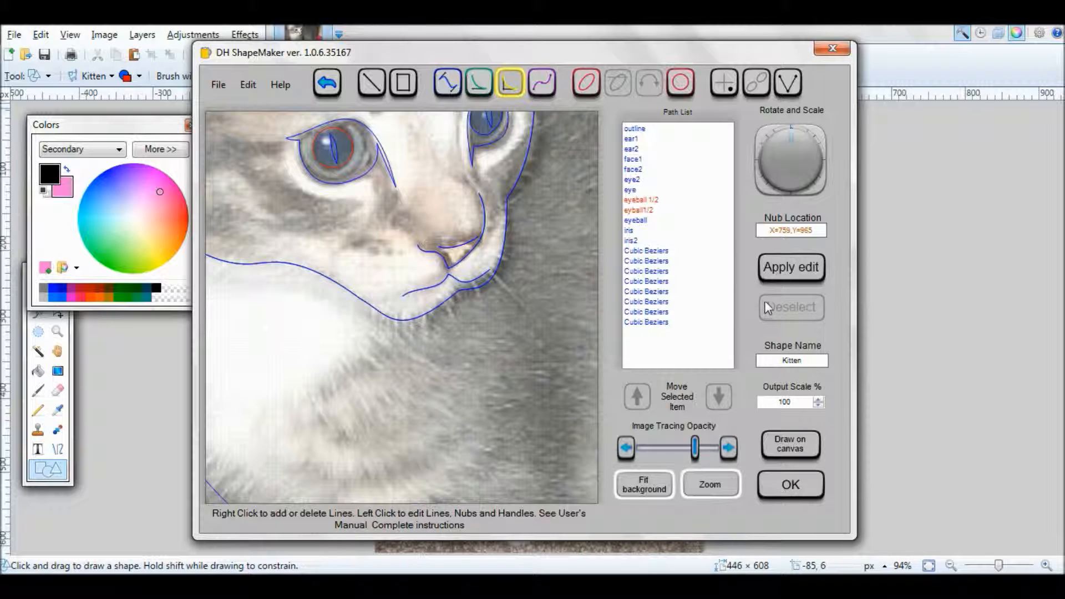
right_click(376, 283)
right_click(294, 331)
drag(350, 331, 331, 288)
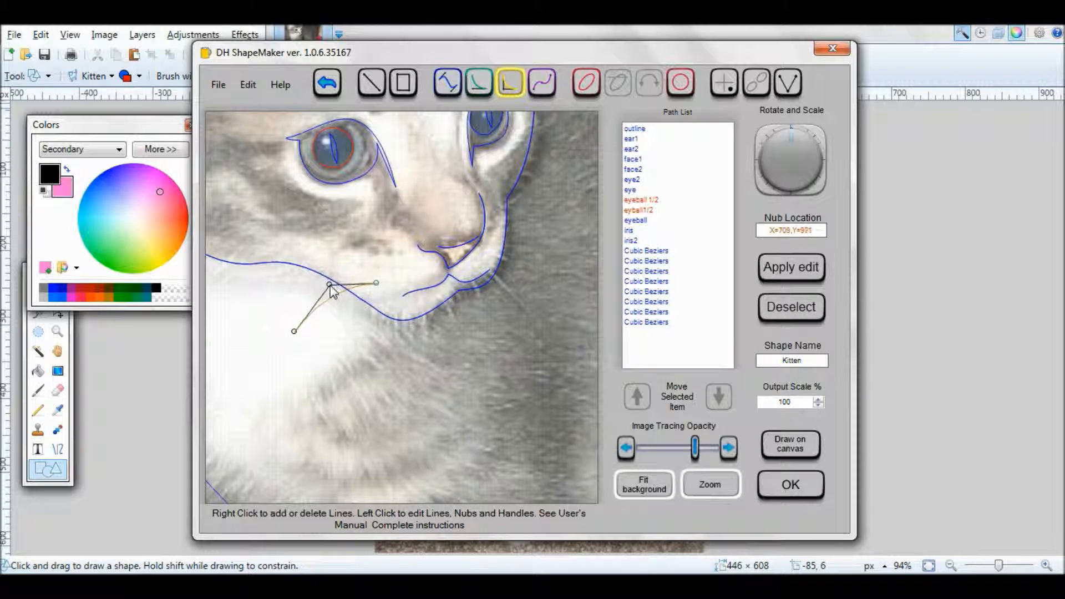
click(791, 266)
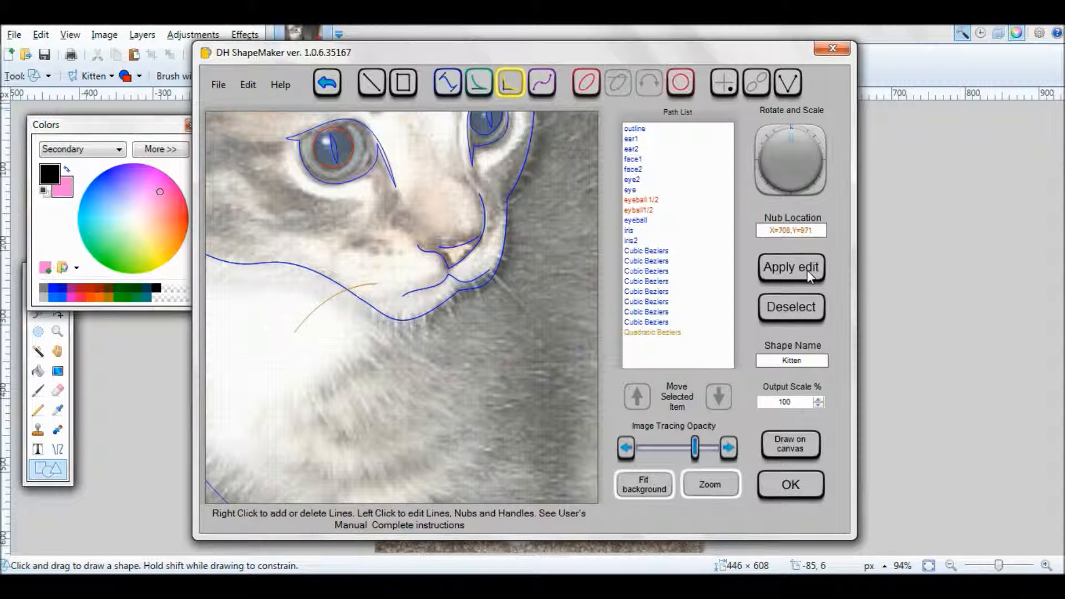
Step: Draw the uppermost near-cheek whisker as an arched quadratic Bezier path above the first one and apply it
right_click(372, 281)
right_click(286, 293)
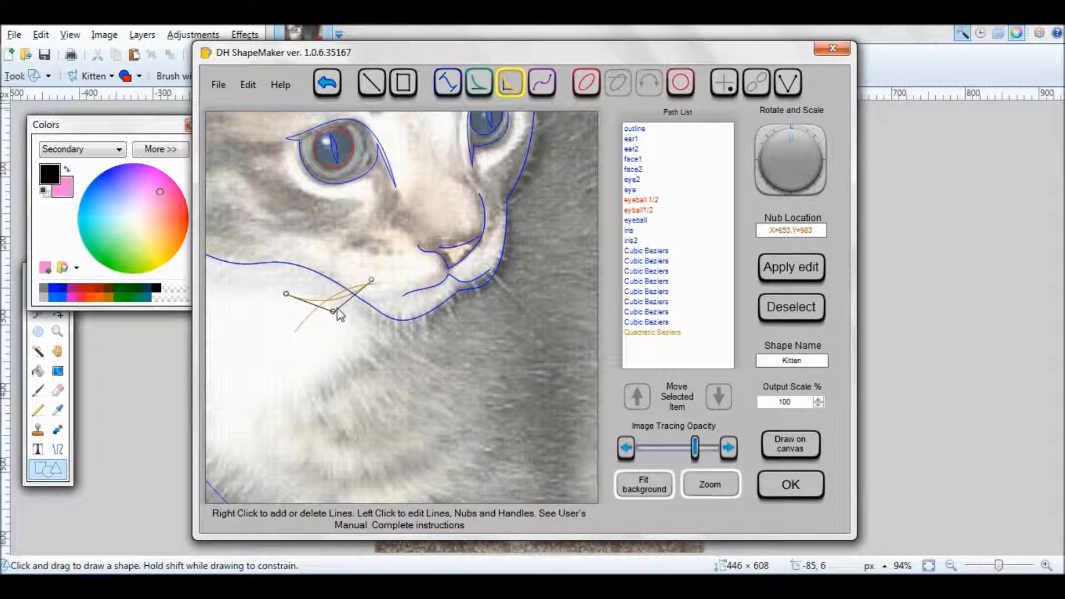
drag(333, 312, 280, 301)
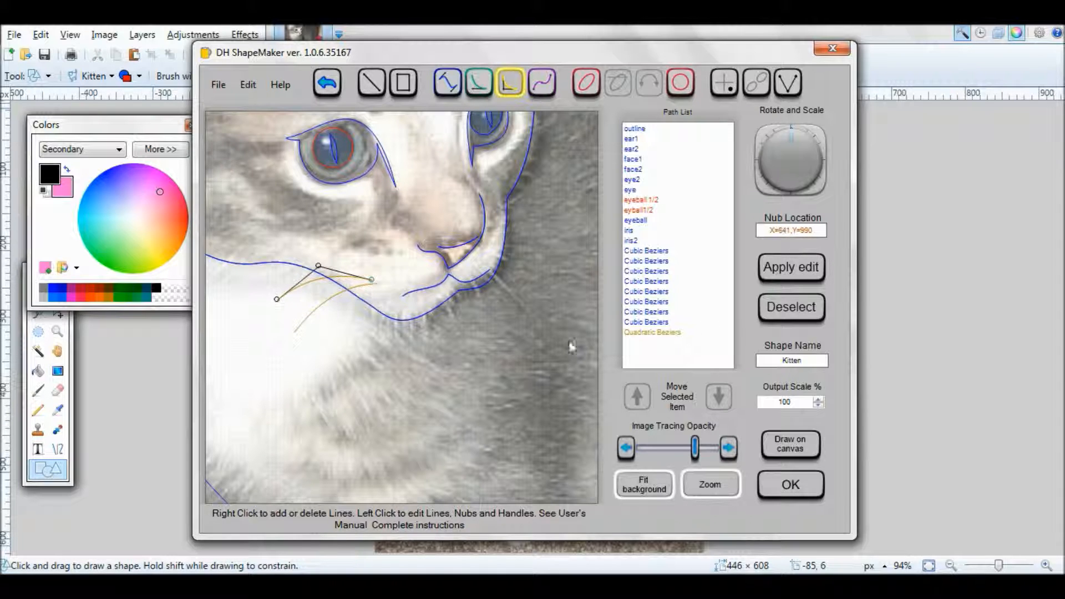
click(792, 276)
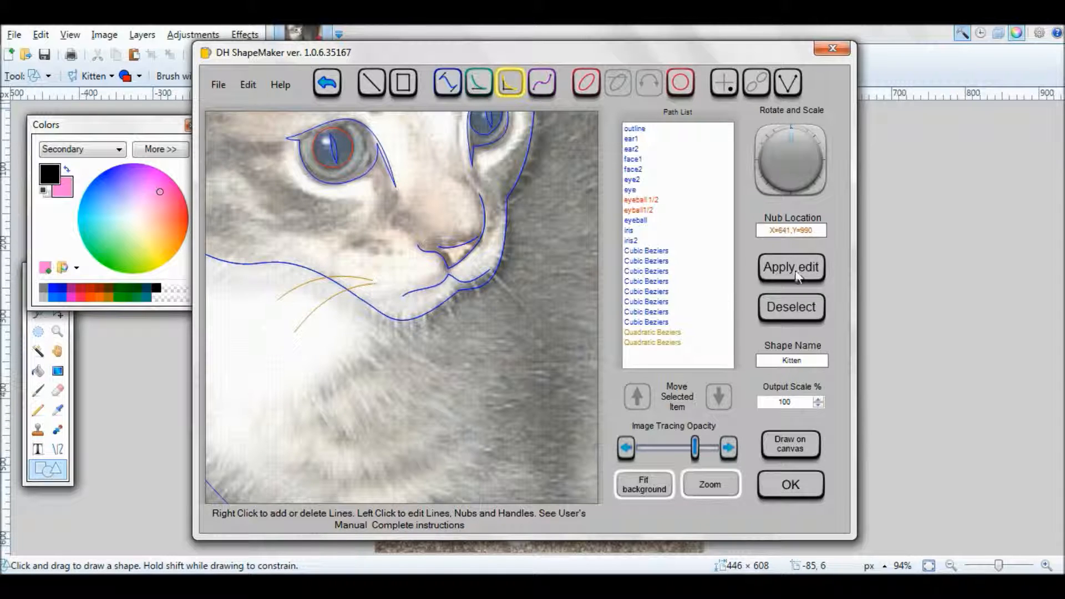
Step: Draw a middle whisker between the two near-cheek whiskers as a quadratic Bezier path and apply it
click(277, 327)
click(390, 279)
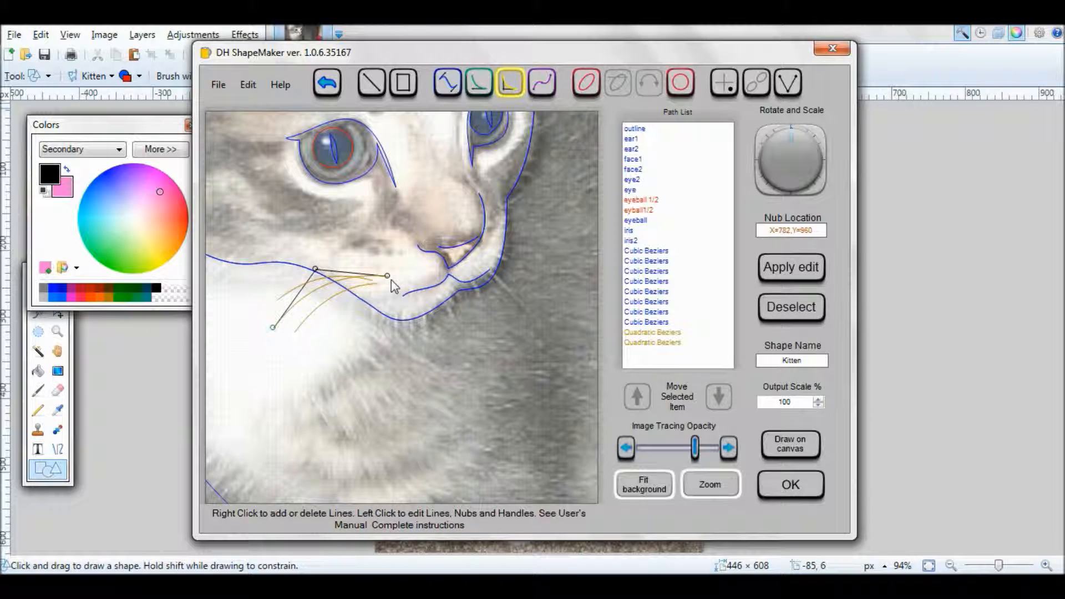
drag(389, 280, 386, 287)
drag(317, 271, 317, 276)
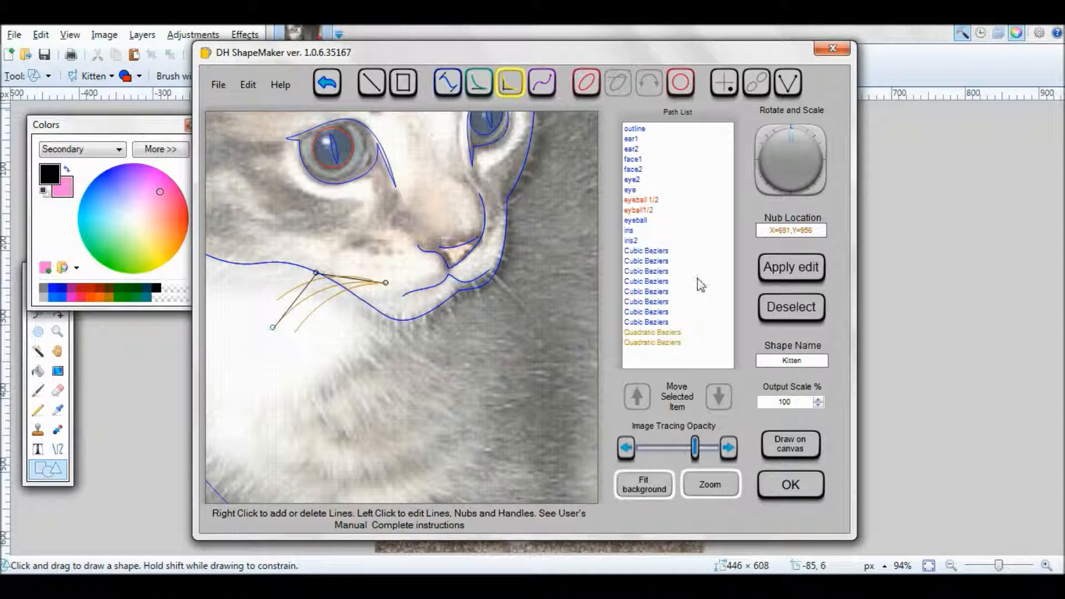
click(815, 271)
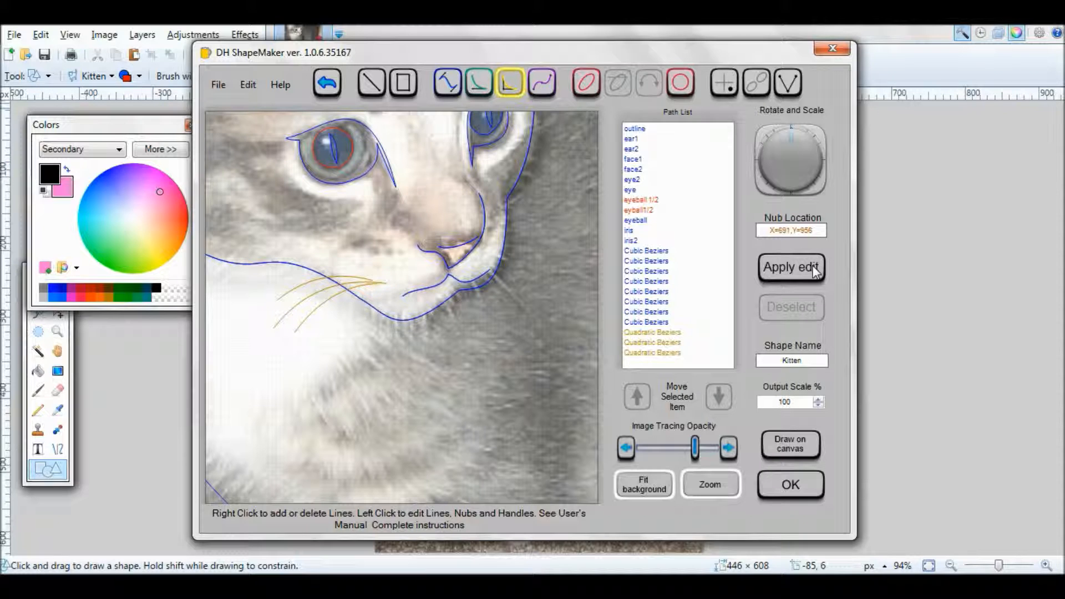
Step: Clone each of the three near-cheek whisker paths in place
click(663, 333)
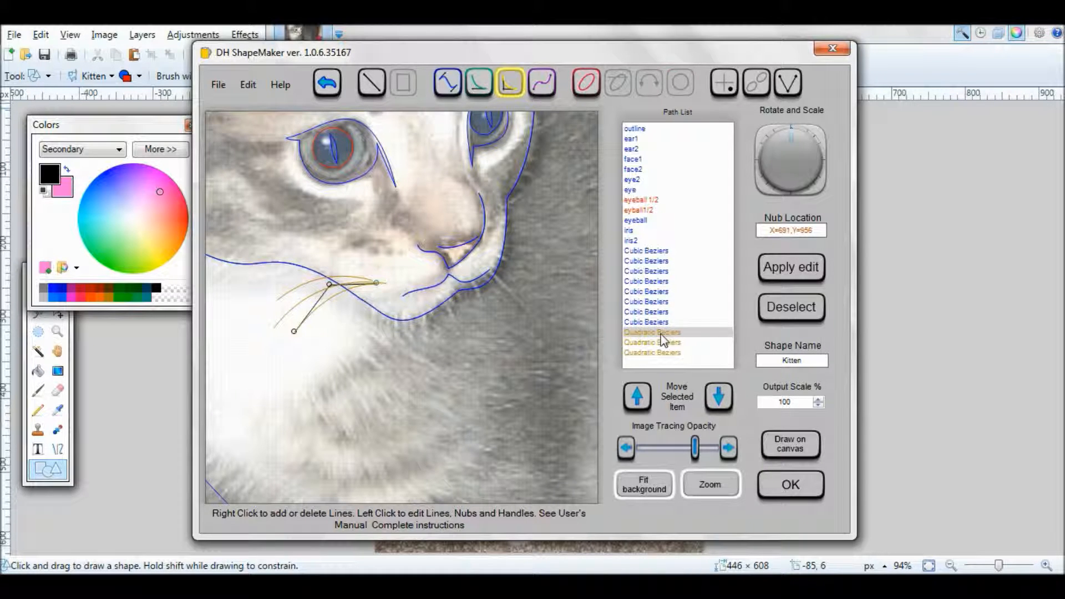
click(248, 84)
click(277, 131)
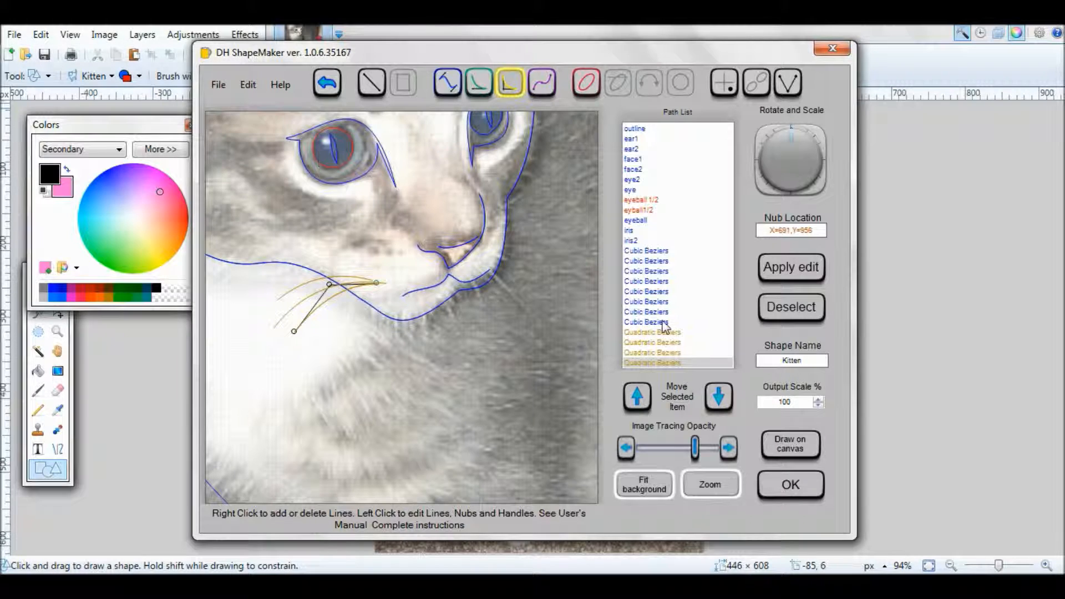
click(668, 355)
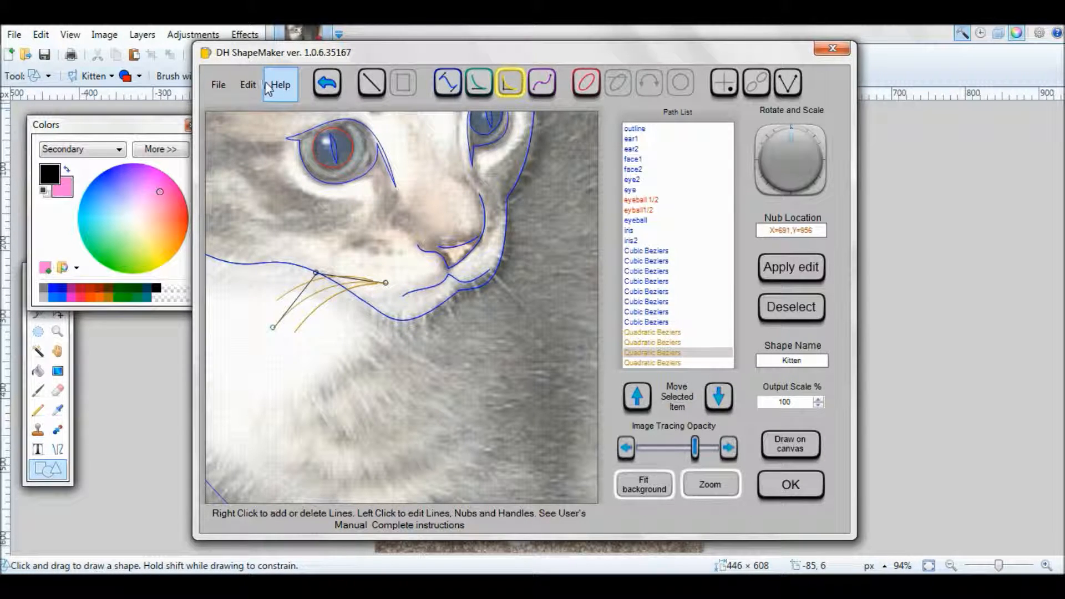
click(248, 85)
click(283, 128)
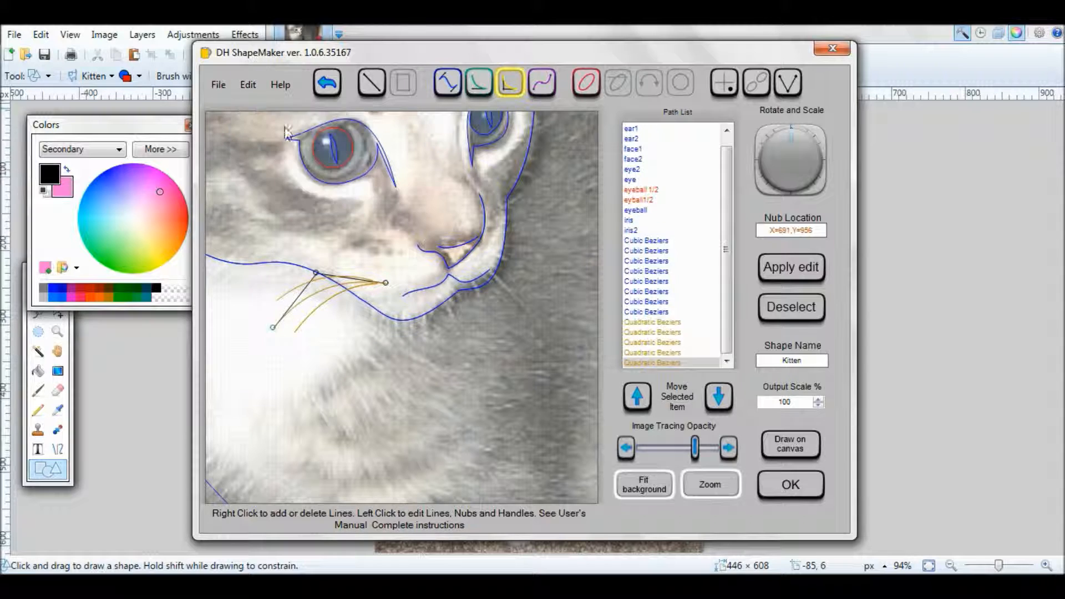
click(671, 352)
click(667, 343)
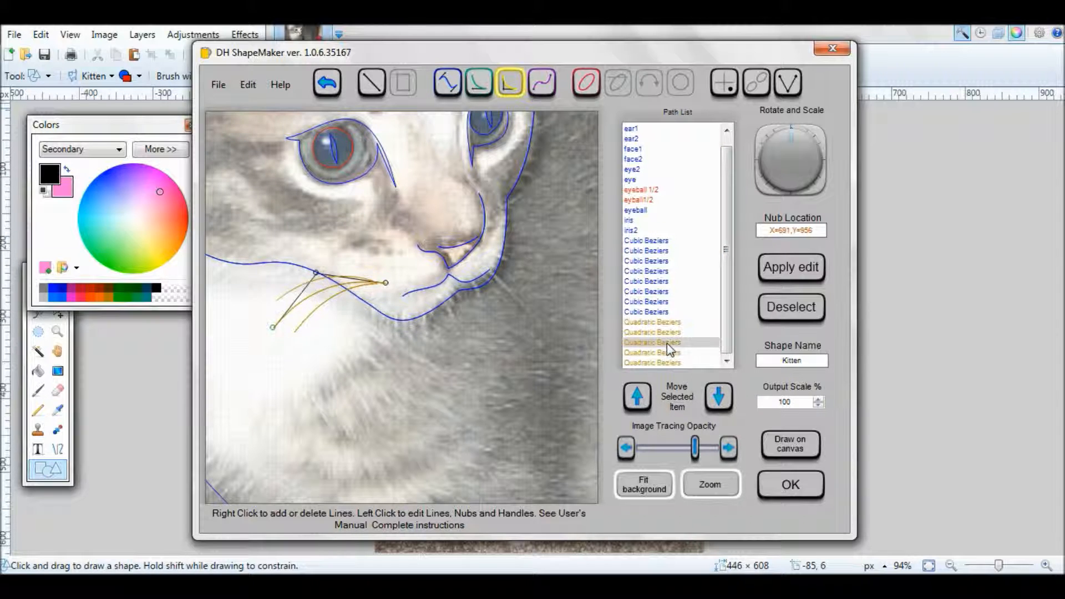
click(667, 332)
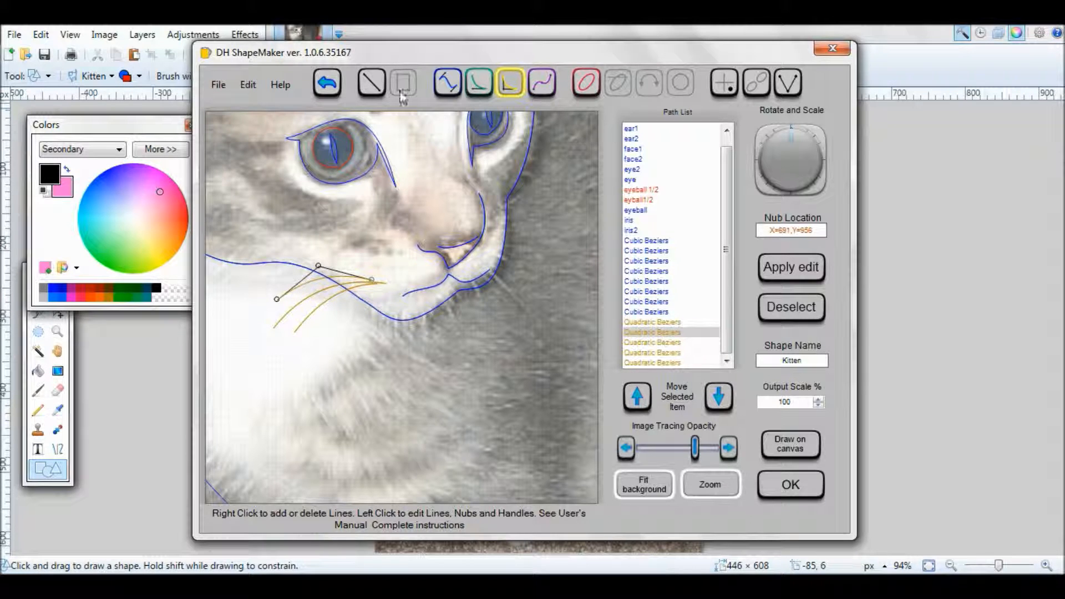
click(248, 85)
click(267, 115)
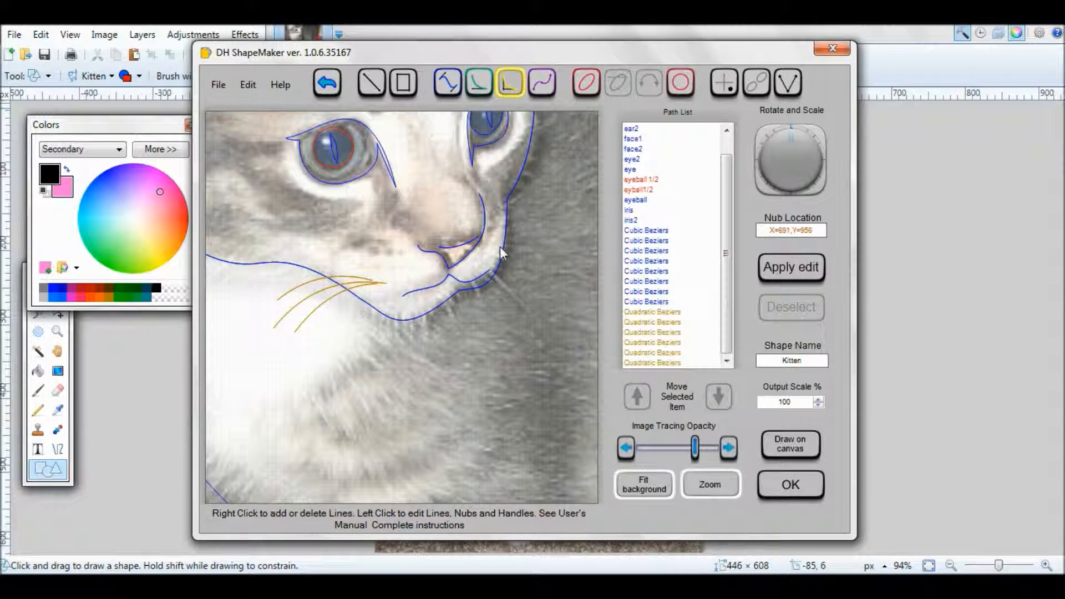
Step: Draw two short quadratic Bezier whiskers extending from the far side of the kitten's muzzle and apply each
drag(498, 246, 571, 235)
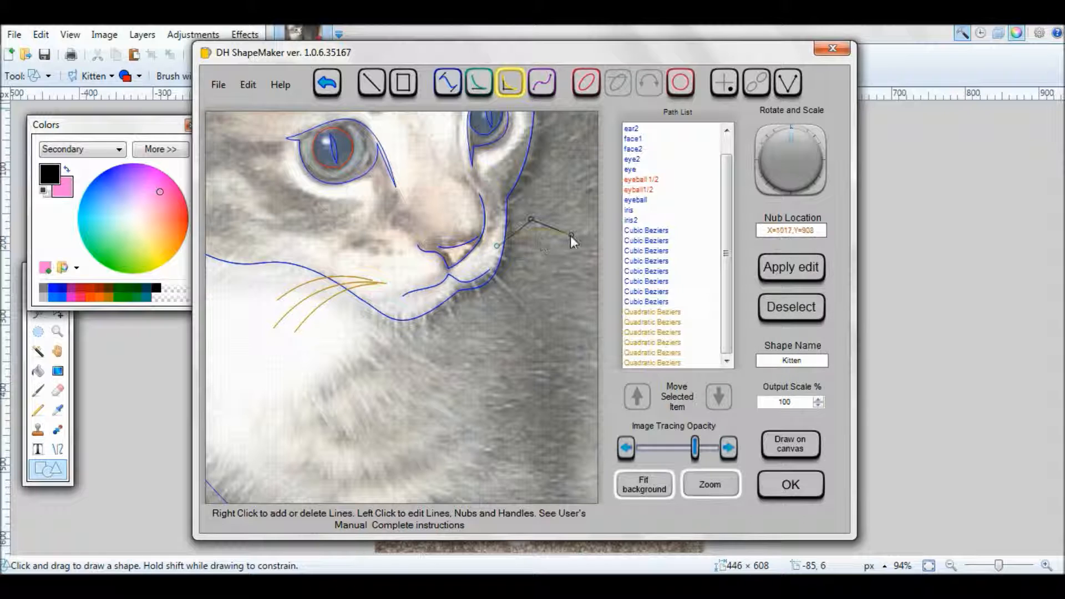
click(791, 267)
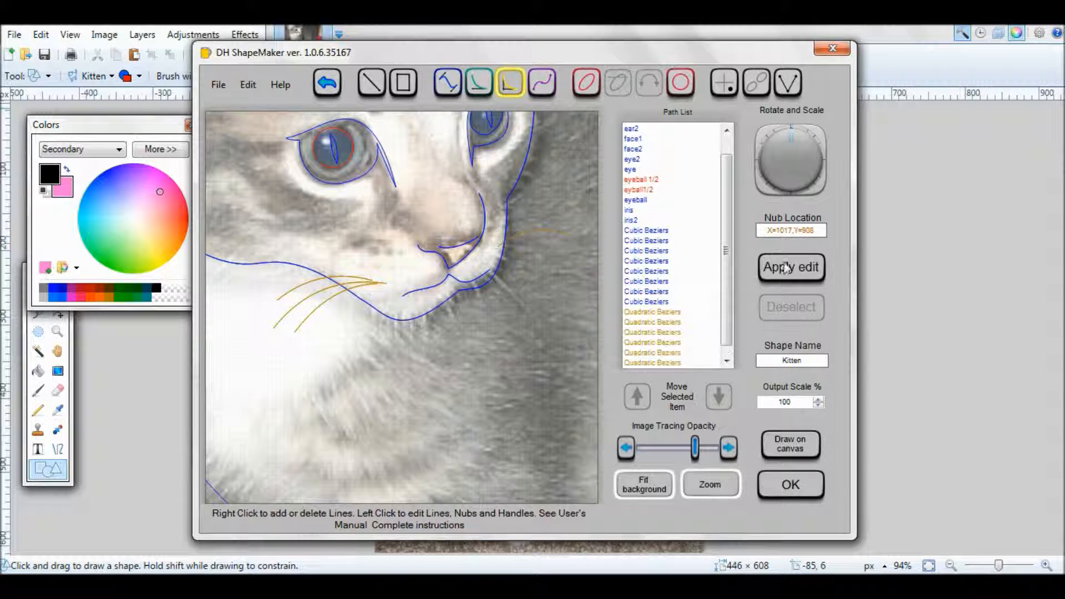
click(504, 256)
right_click(563, 255)
click(792, 272)
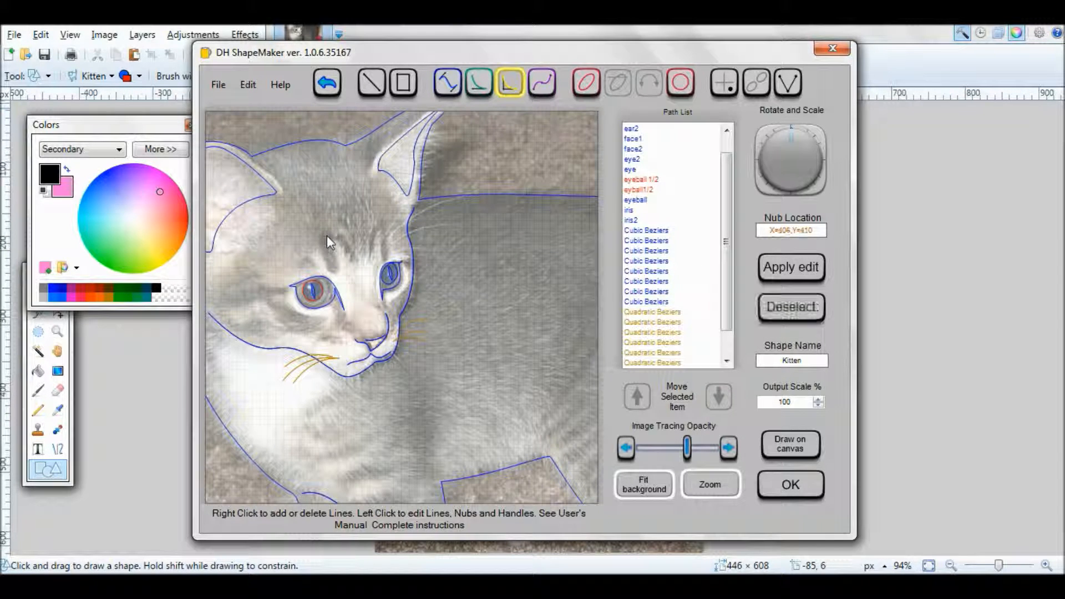
Step: Draw short fur stripes on the forehead above the eyes as separate quadratic Bezier paths, applying each stroke
right_click(328, 236)
drag(334, 248, 324, 249)
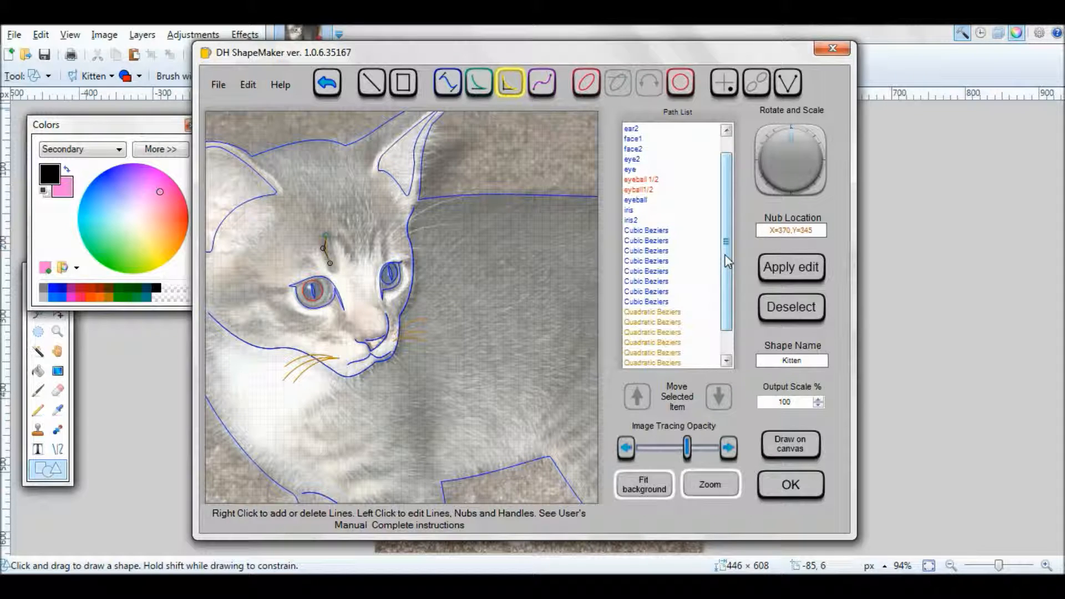
key(Return)
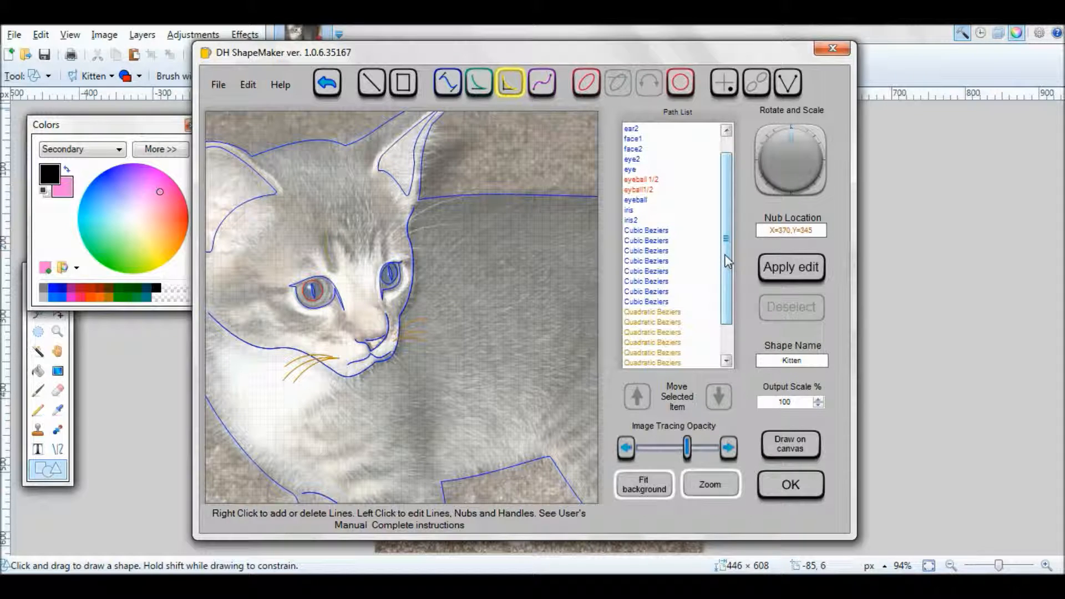
right_click(341, 234)
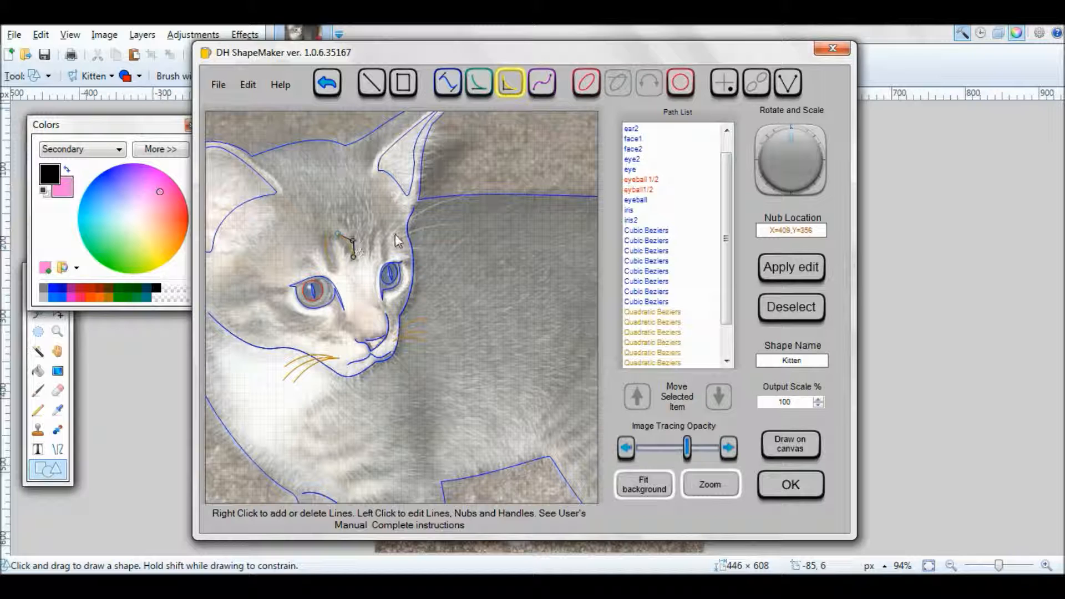
click(796, 268)
right_click(374, 232)
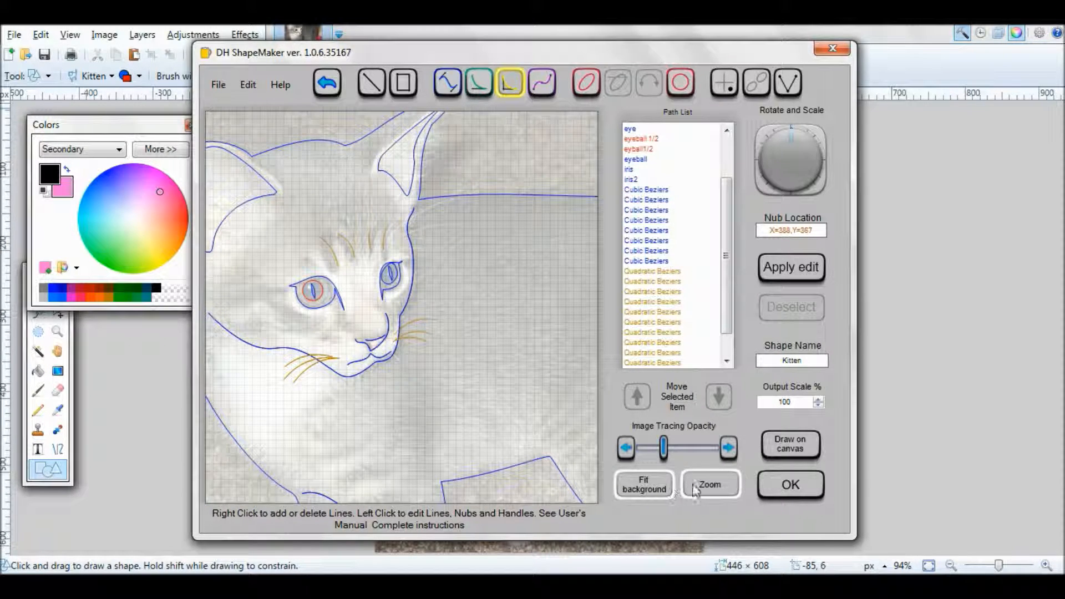
Step: Fade out the tracing image with the whole kitten drawing in view, and magnify the drawing again
click(712, 487)
drag(666, 452, 636, 451)
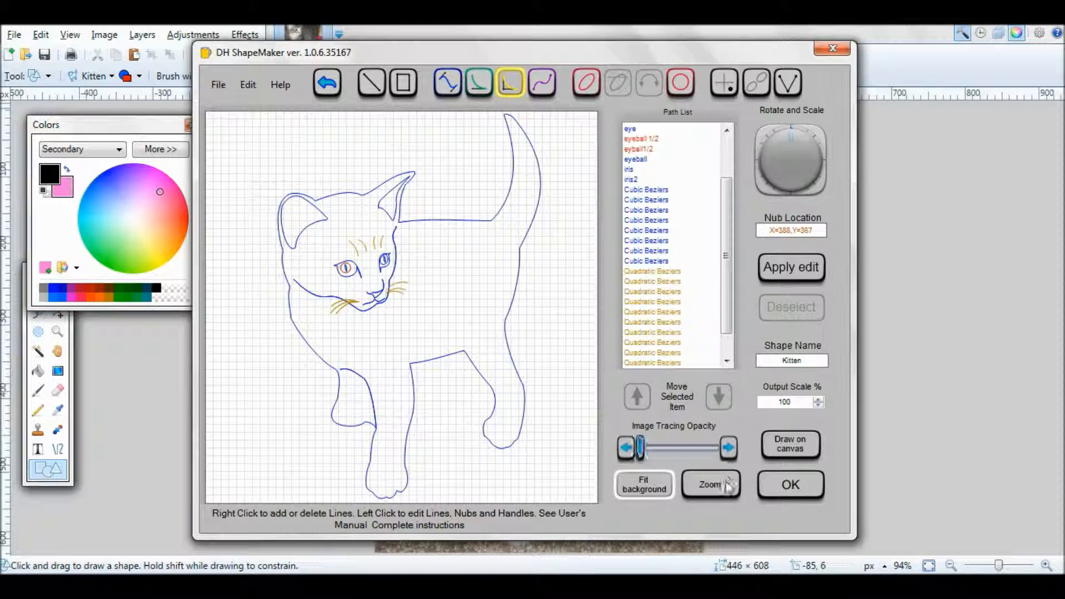
click(721, 483)
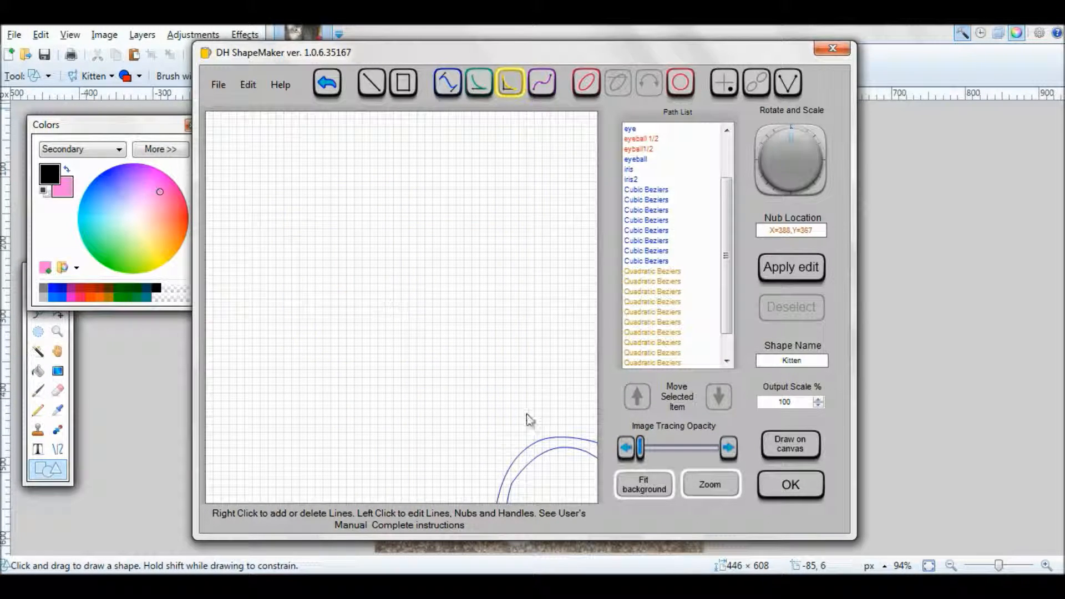
Step: Select the iris2 path in the kitten's far eye and rotate it slightly
drag(534, 422, 206, 110)
drag(502, 266, 329, 204)
click(453, 328)
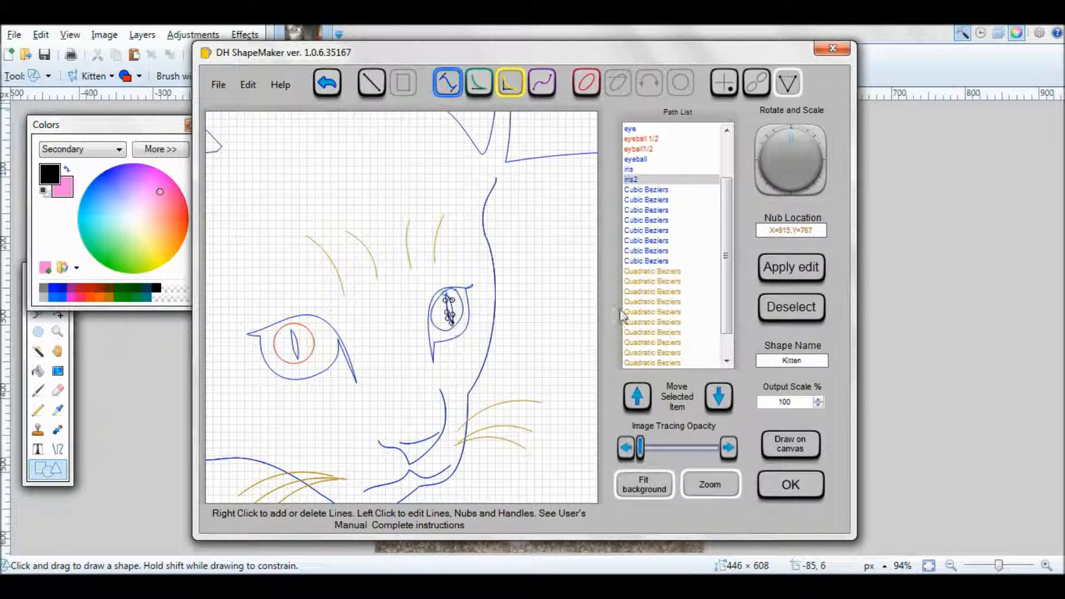
mouse_move(771, 179)
drag(777, 178, 773, 174)
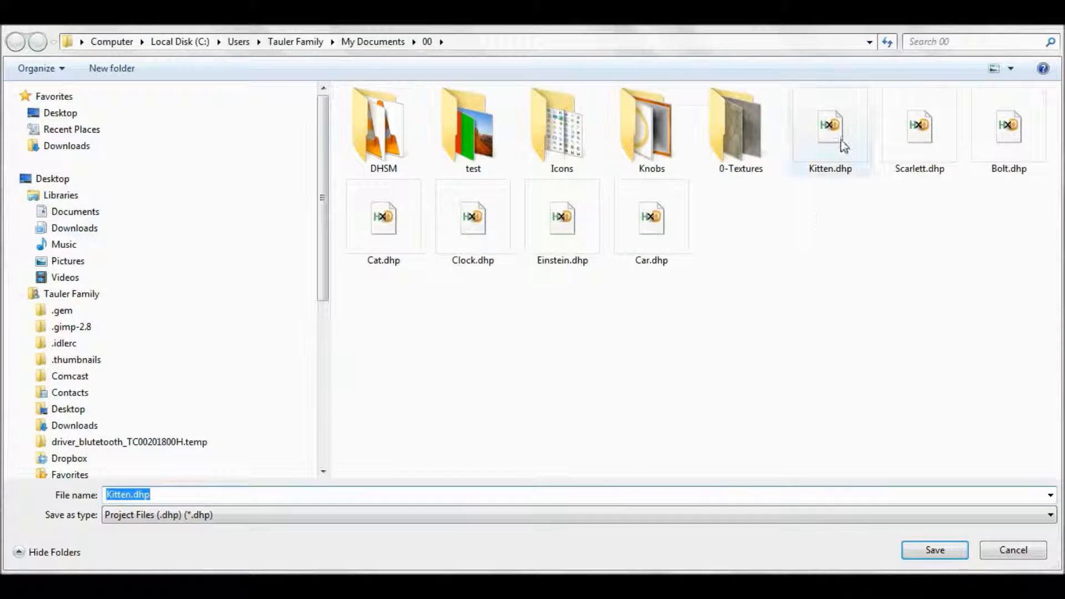
Step: Save the project over Kitten.dhp and export the shape over Kitten.xaml in the Paint.NET Shapes folder, confirming both replacements
double_click(847, 147)
click(588, 302)
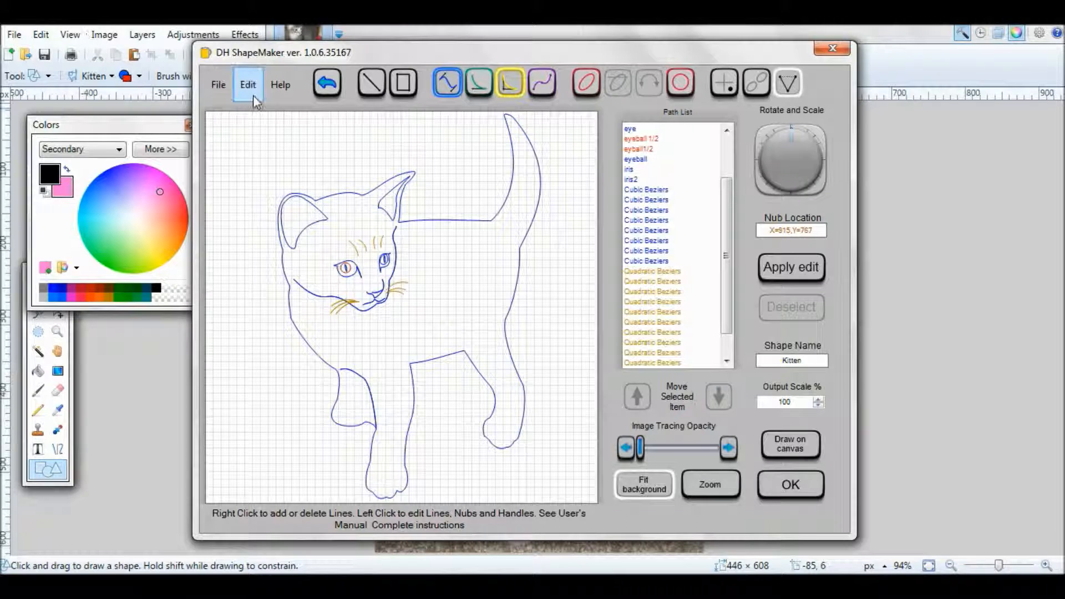
click(218, 84)
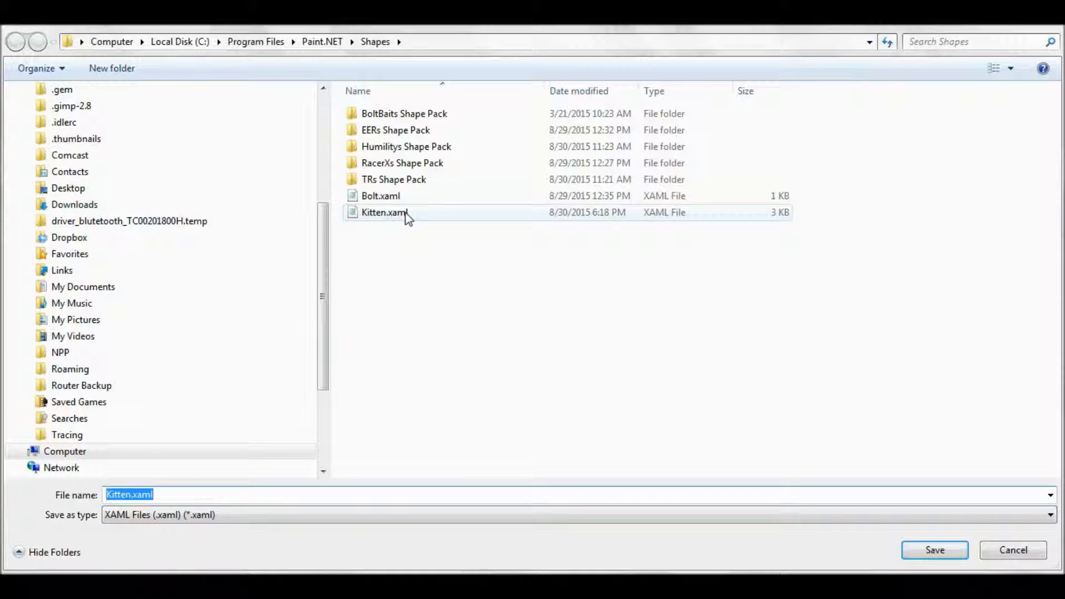
double_click(407, 214)
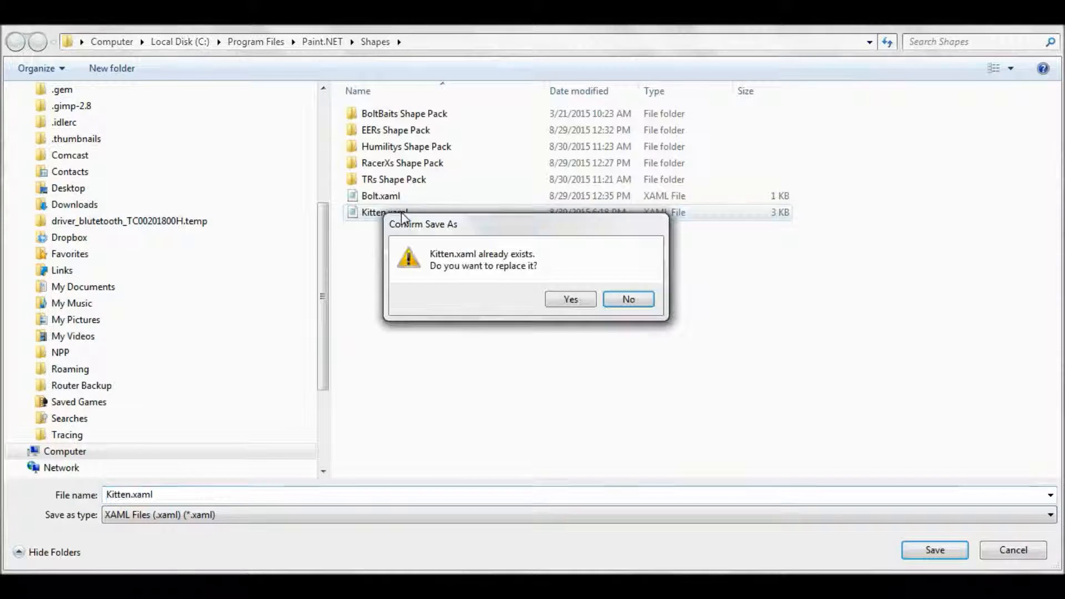
click(576, 305)
click(572, 355)
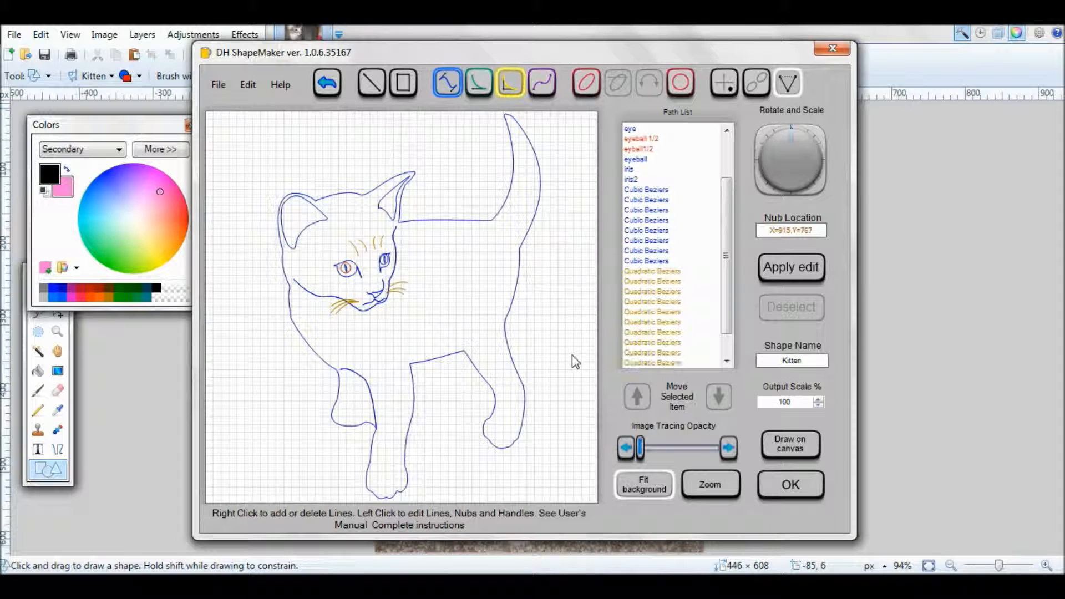
Step: Finish the DH ShapeMaker session and restart Paint.NET with a blank canvas
click(786, 495)
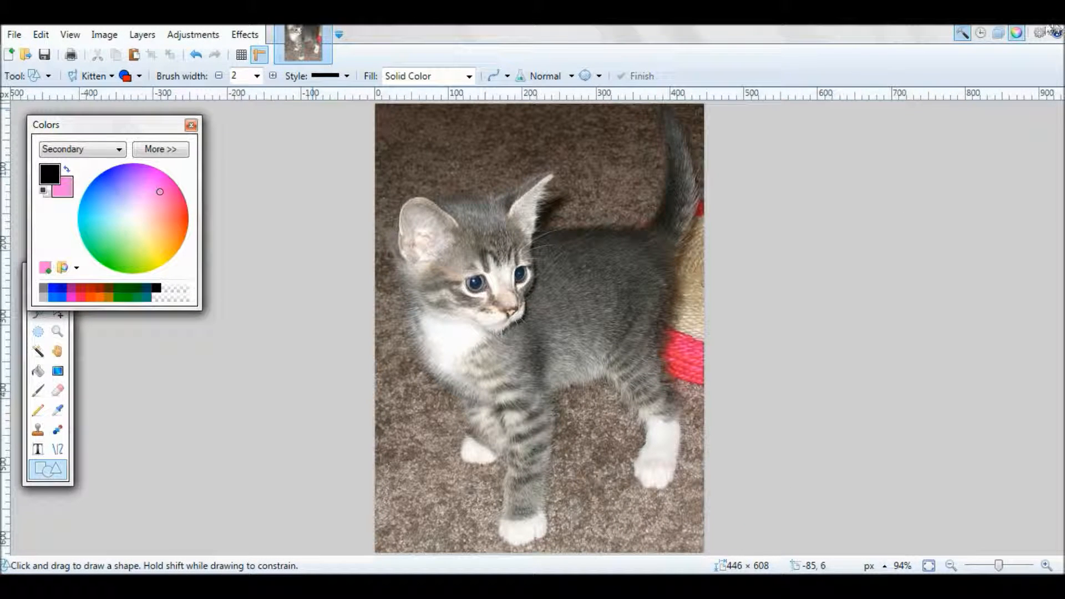
click(328, 27)
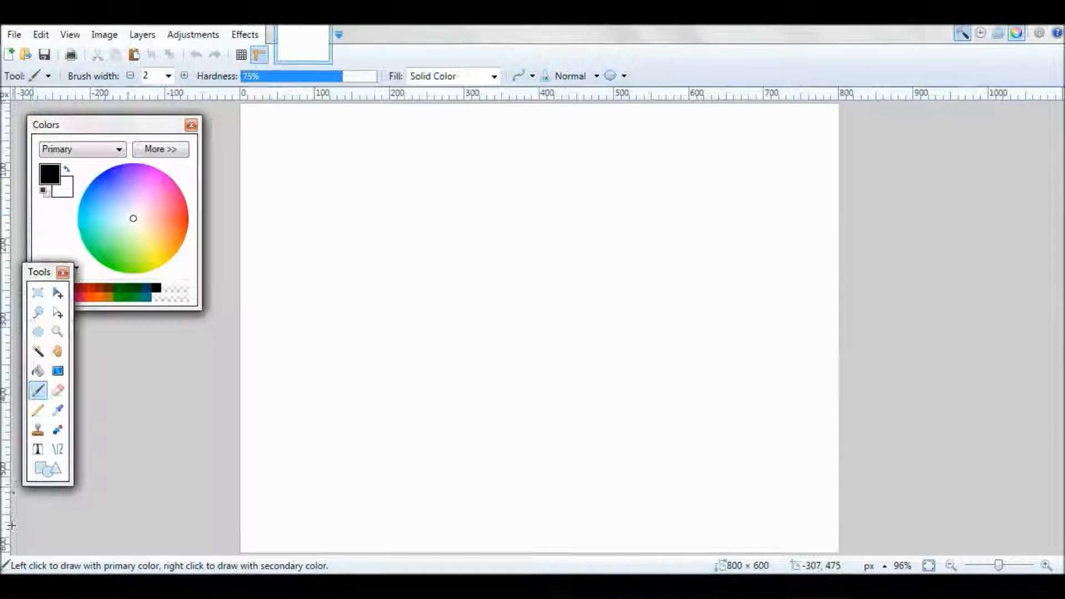
Step: Draw the custom Kitten shape at about 404 × 550 pixels on the blank canvas and shift it slightly upward
click(124, 81)
click(126, 82)
click(127, 76)
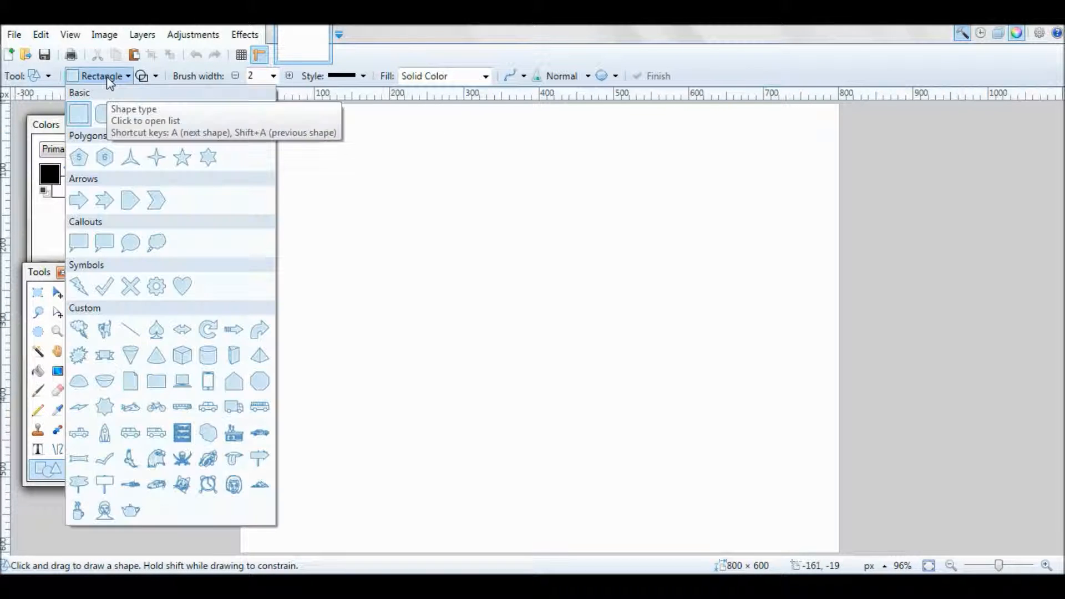
click(103, 332)
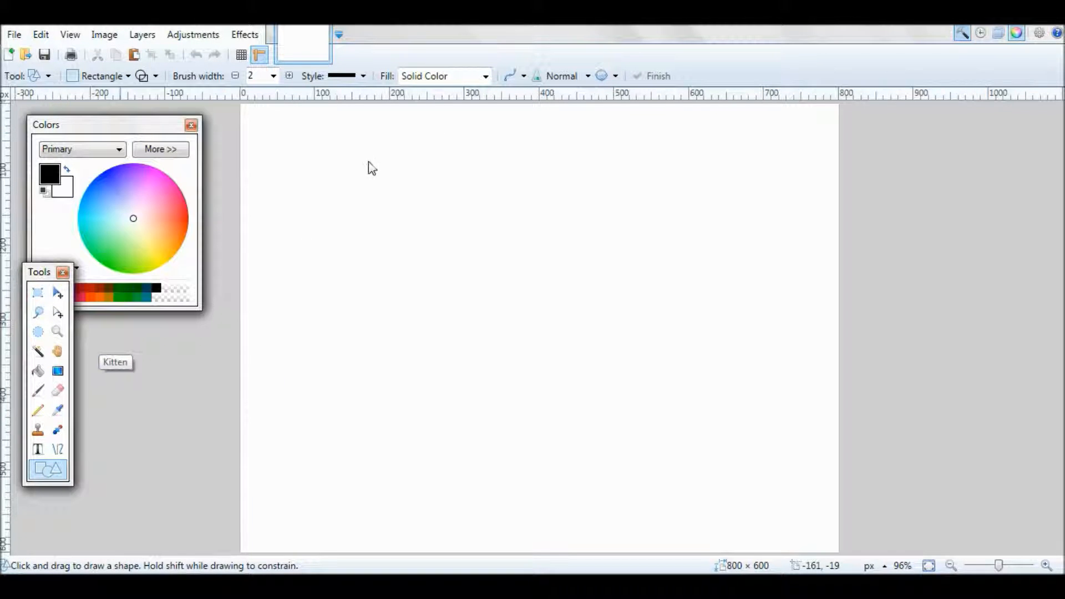
drag(374, 141, 674, 552)
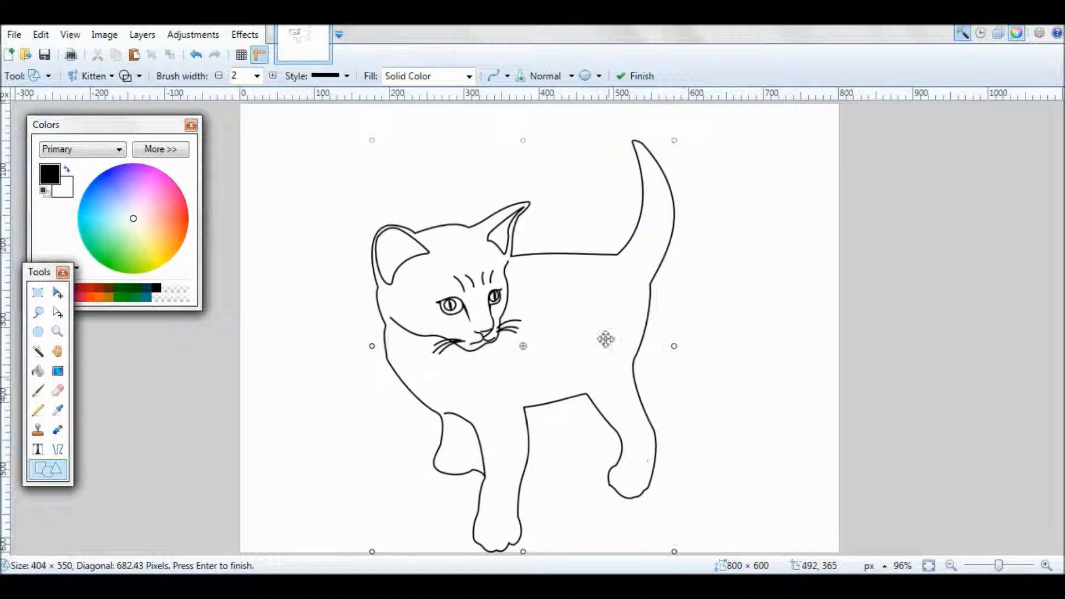
drag(557, 308, 556, 287)
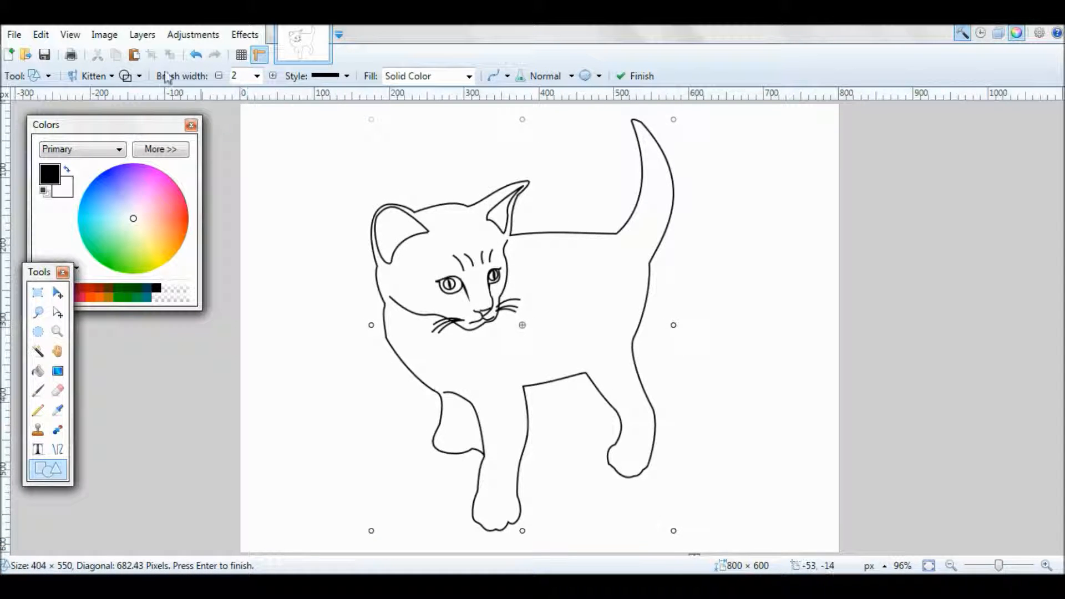
Step: Switch the kitten shape to filled with outline and set the secondary colour to a pale lilac pink
click(126, 77)
click(126, 77)
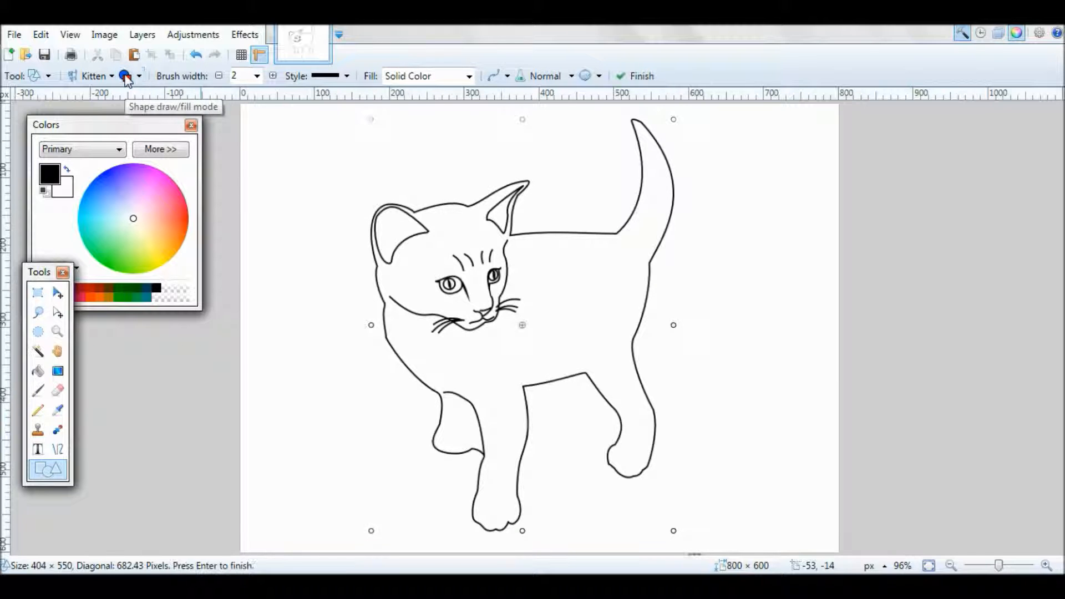
click(66, 194)
drag(133, 219, 145, 201)
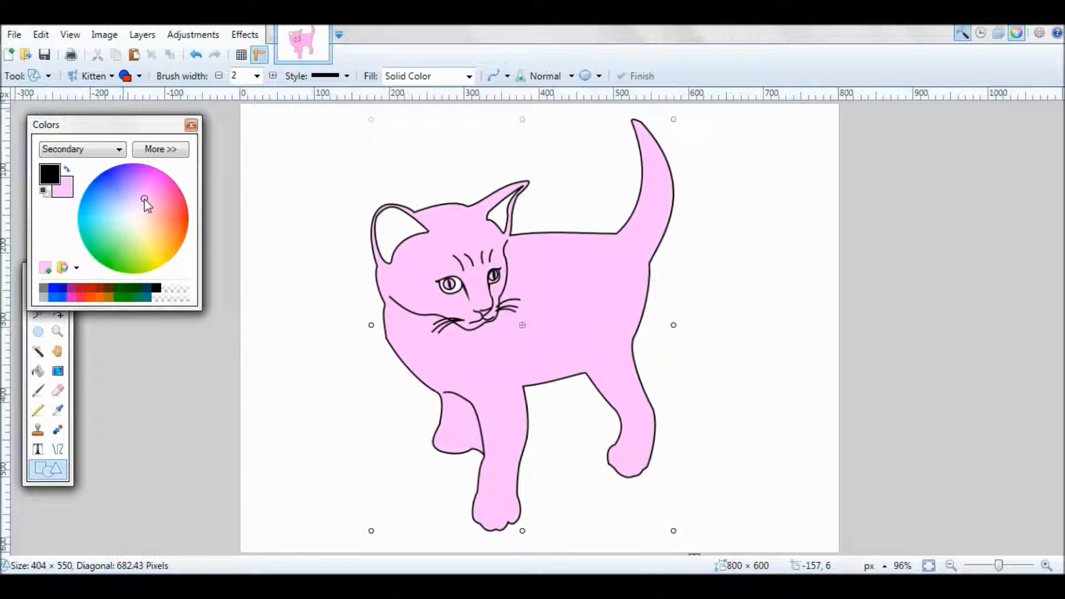
mouse_move(143, 202)
mouse_down()
mouse_move(123, 196)
mouse_move(140, 199)
mouse_up()
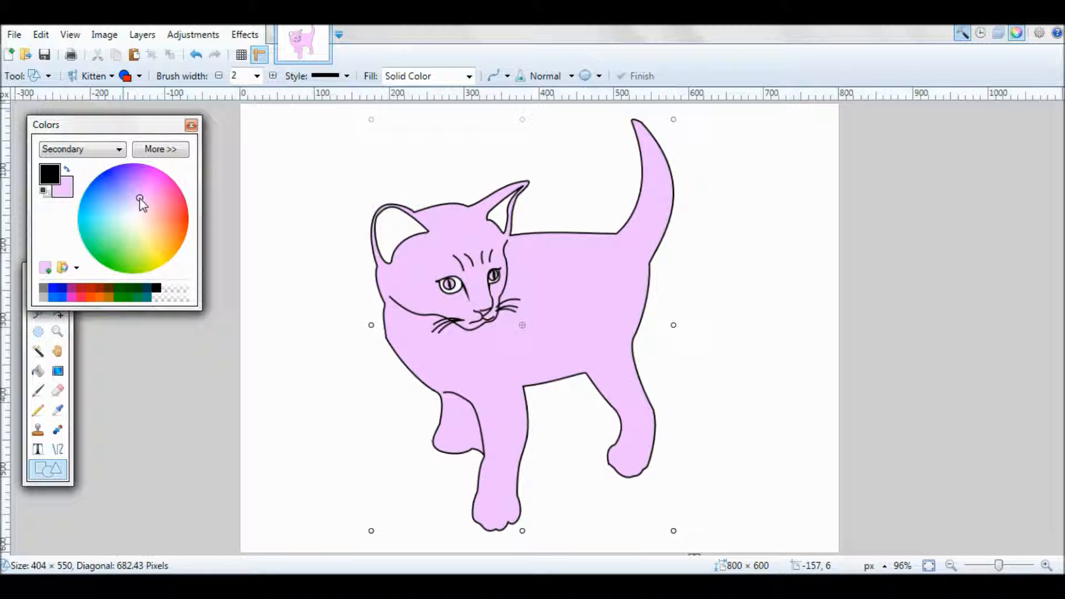